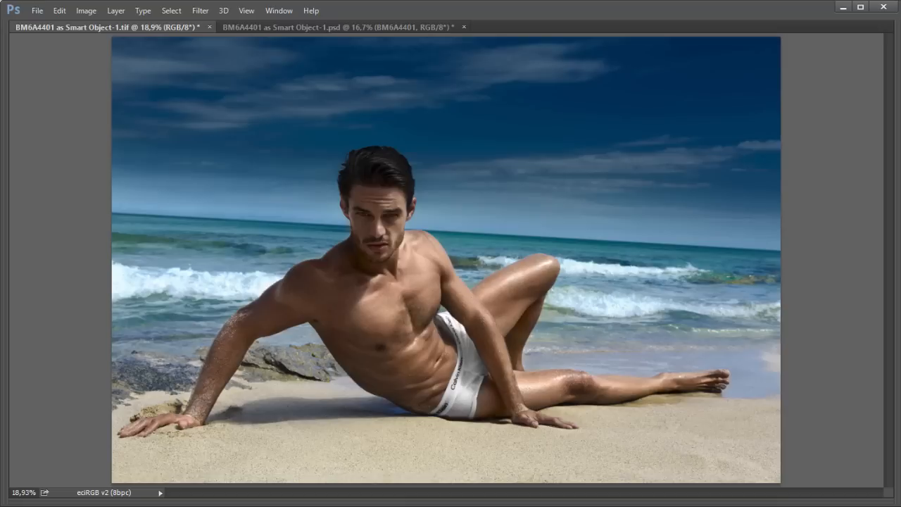
Step: Show the panels and inspect the layer groups of the finished image, fitting it to the window
key("Tab")
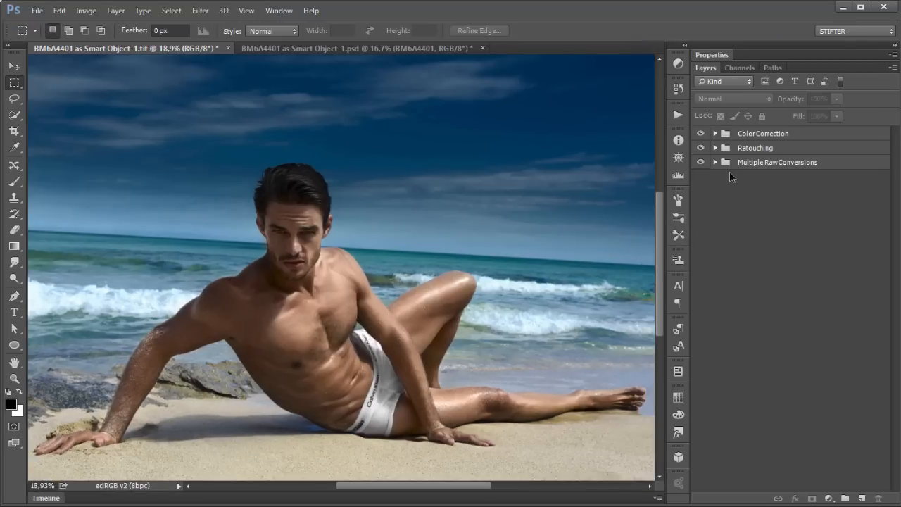
left_click(773, 163)
left_click(771, 148)
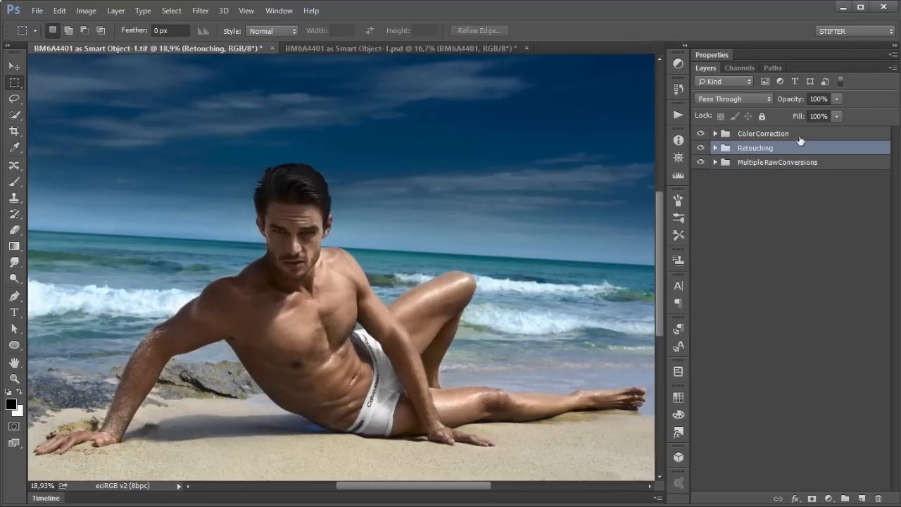
left_click(822, 133)
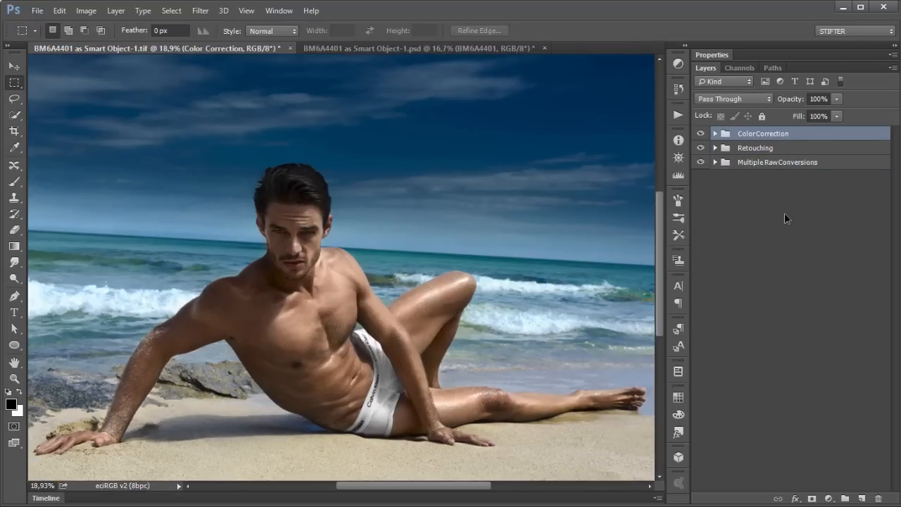
key("ctrl+0")
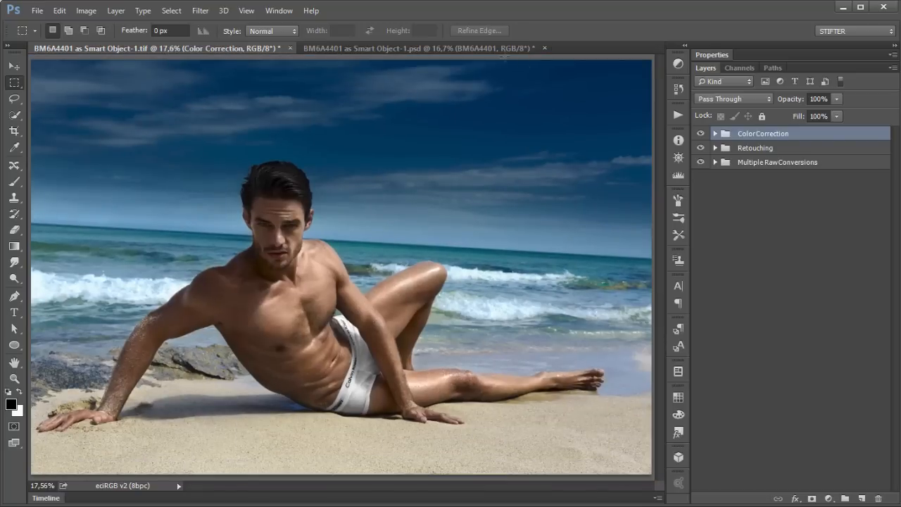
Step: Switch to the other document and inspect its smart object's Camera Raw settings, toggling the preview
left_click(501, 49)
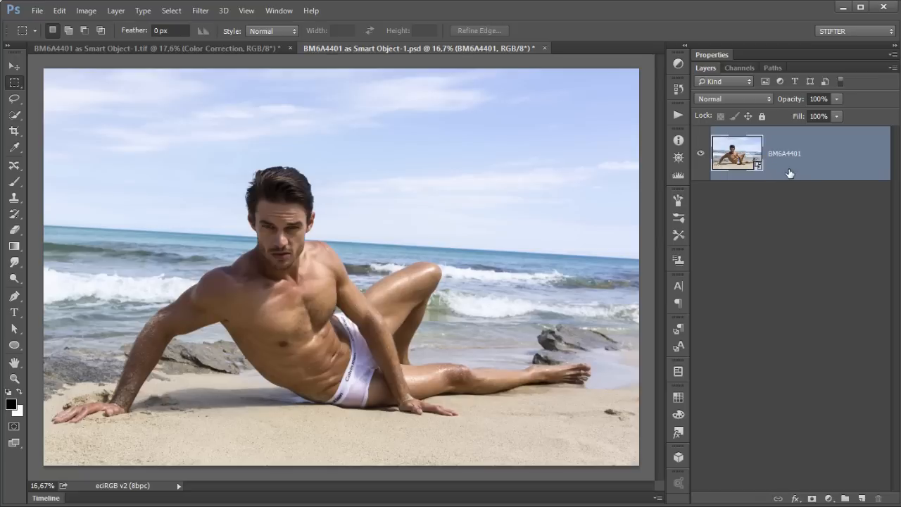
double_click(739, 156)
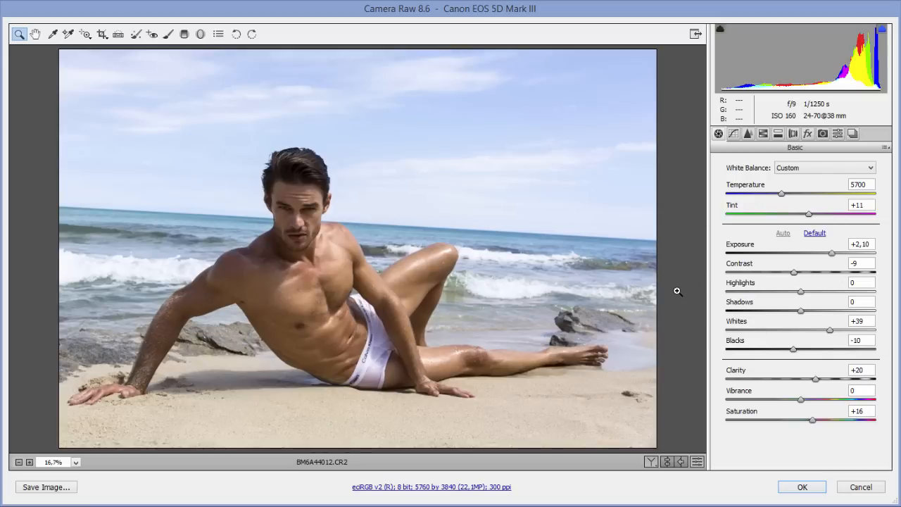
key("p")
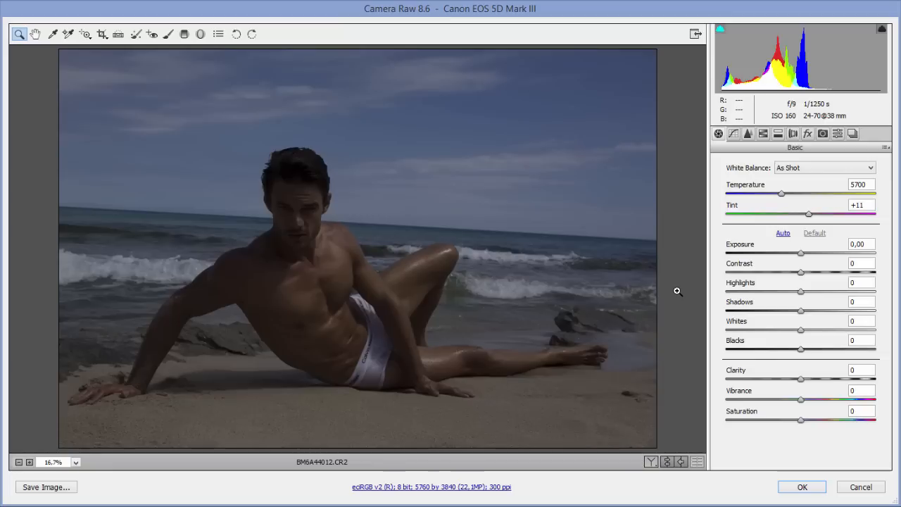
key("p")
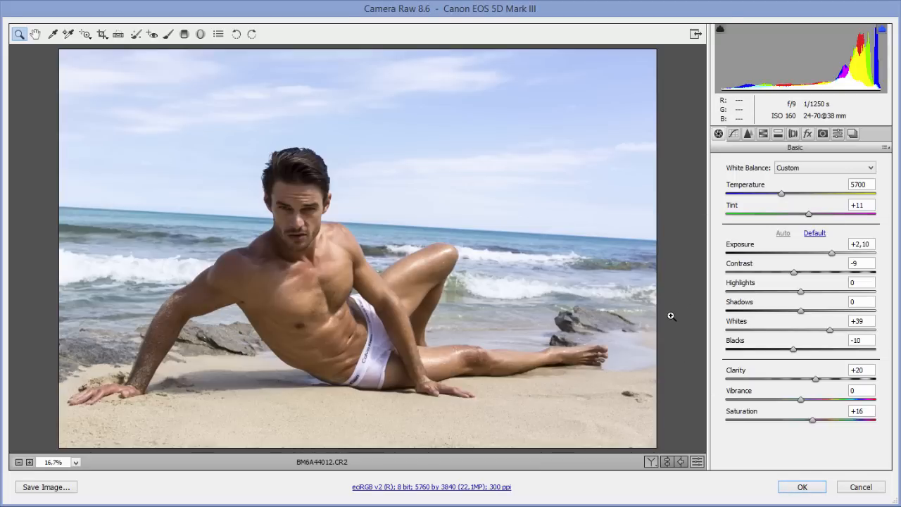
left_click(803, 486)
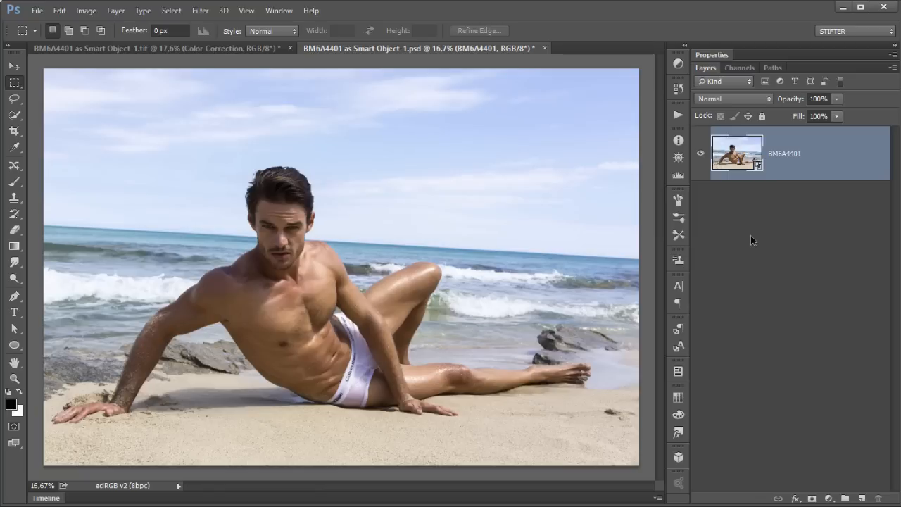
double_click(748, 161)
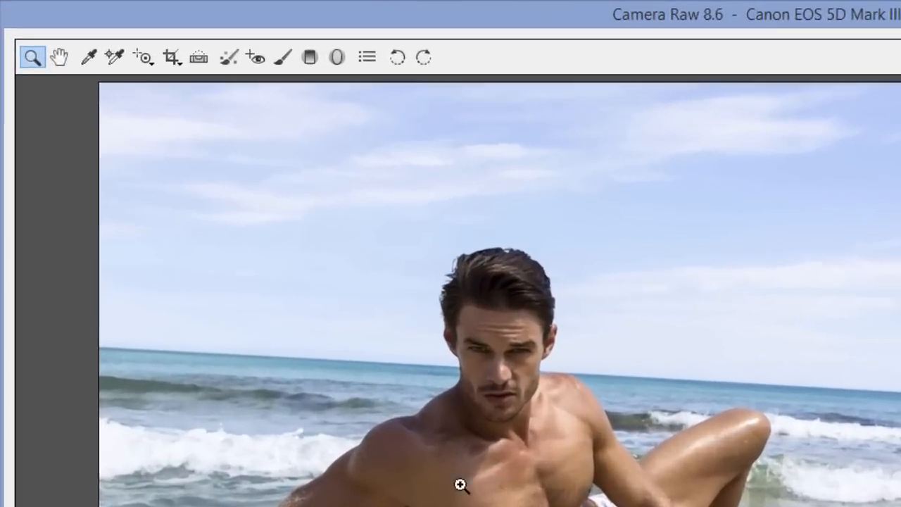
left_click(281, 57)
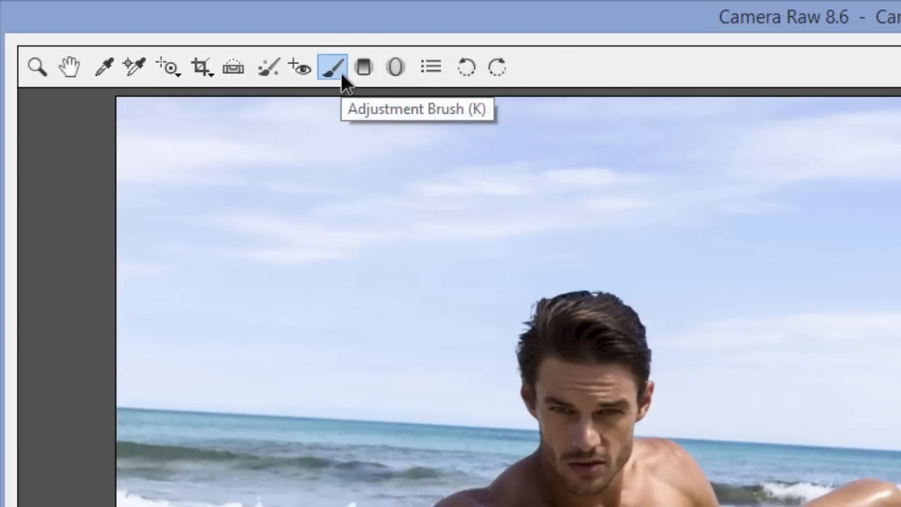
left_click(69, 67)
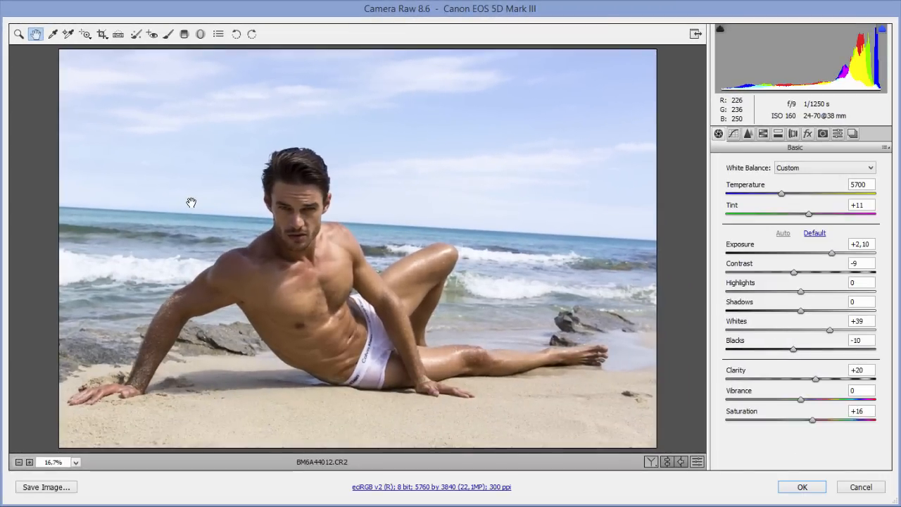
left_click(860, 486)
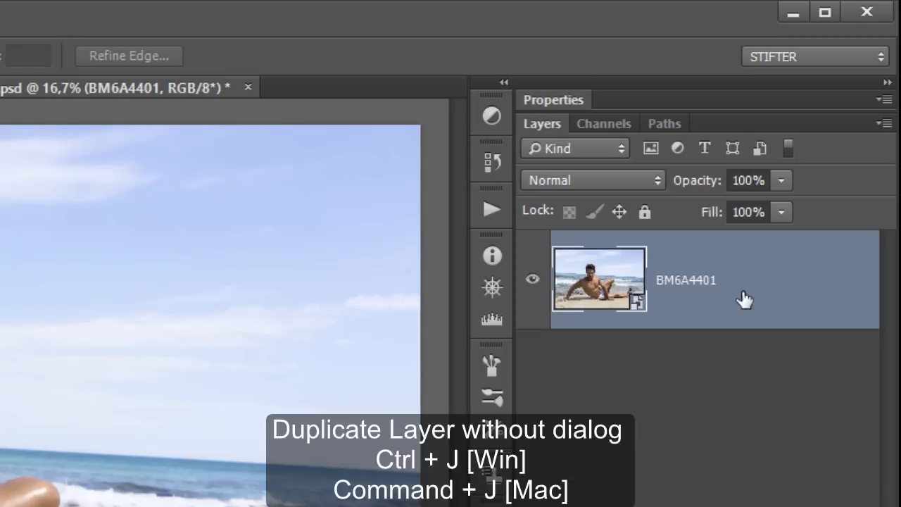
Step: Duplicate the smart object layer and lower the copy's Camera Raw exposure to -0.40
key("ctrl+j")
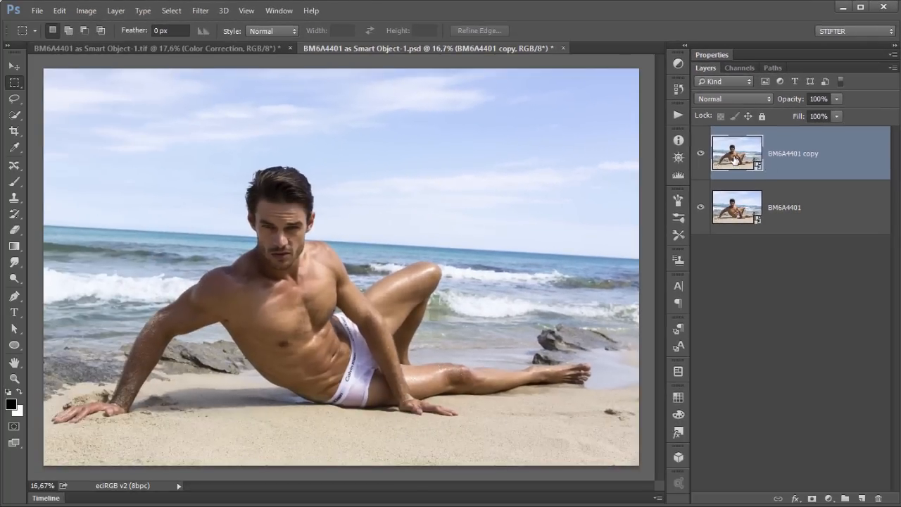
double_click(735, 160)
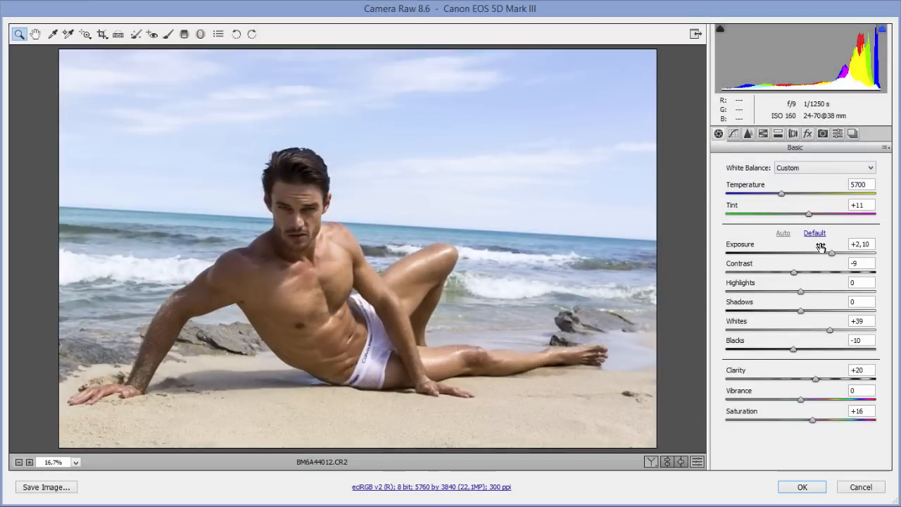
left_click_drag(830, 253, 795, 255)
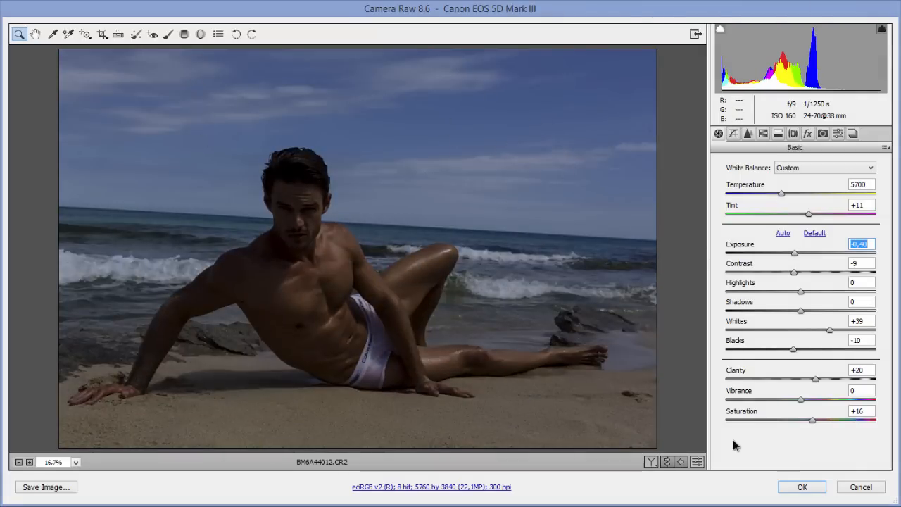
left_click(796, 486)
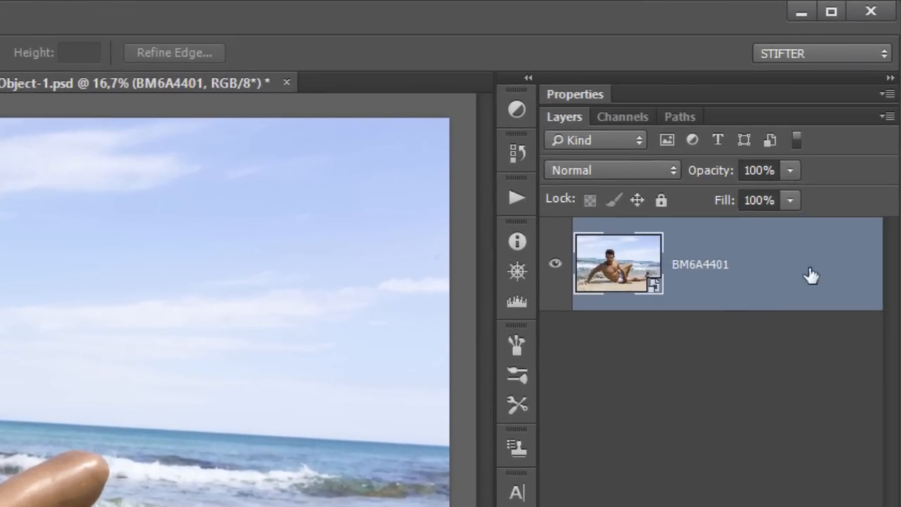
Step: Create a new smart object via copy and set its Camera Raw exposure to +0.20
right_click(789, 268)
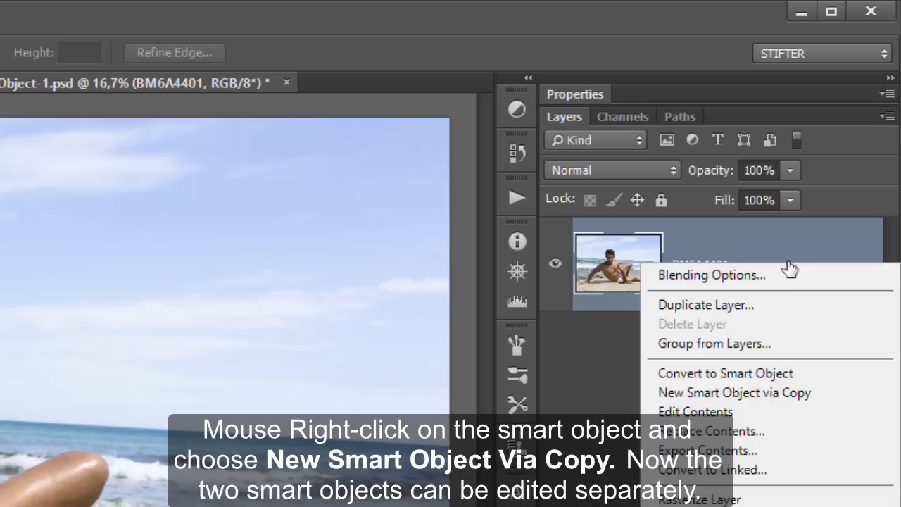
left_click(843, 393)
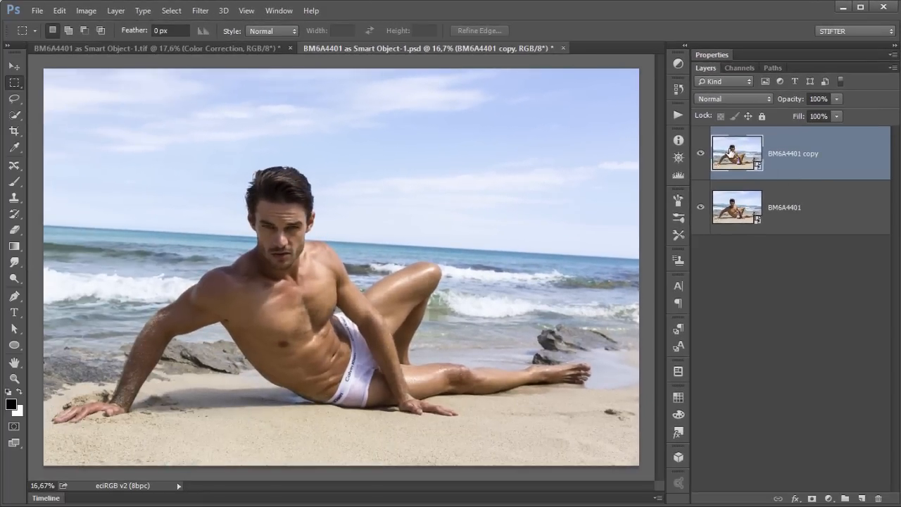
double_click(731, 150)
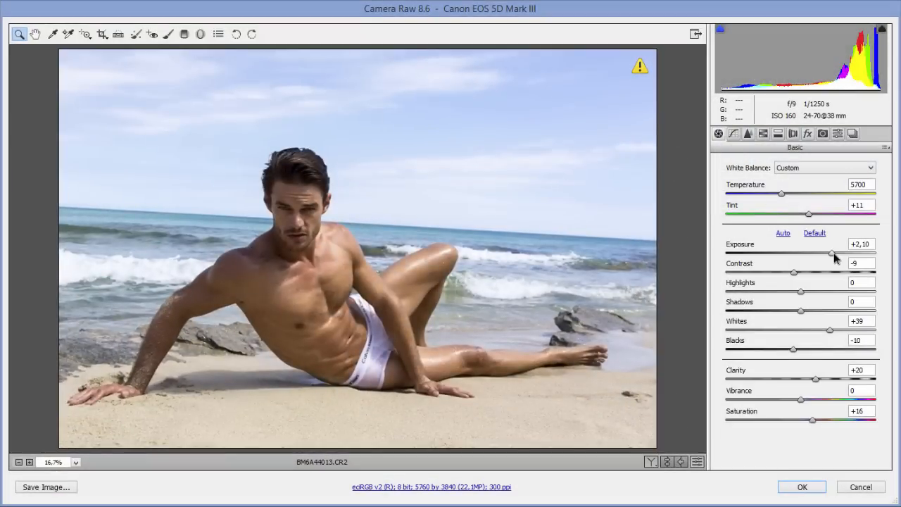
left_click_drag(834, 252, 807, 255)
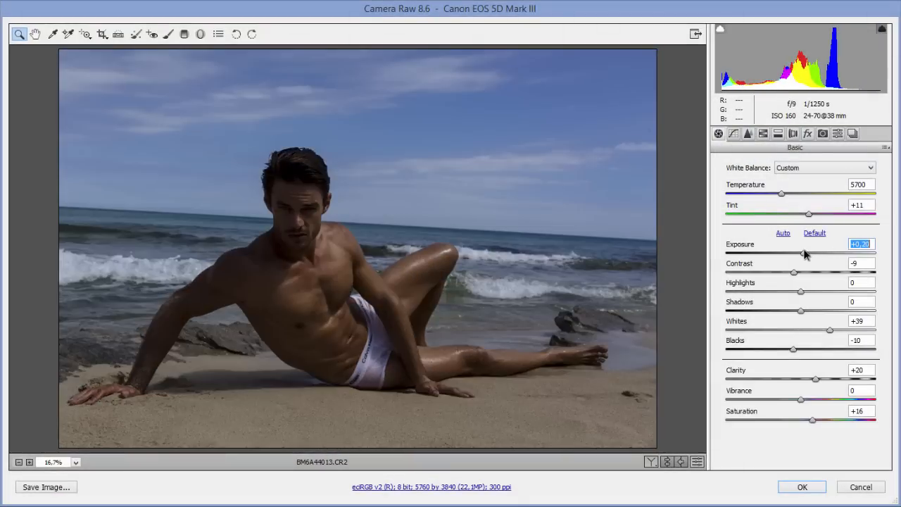
left_click(802, 488)
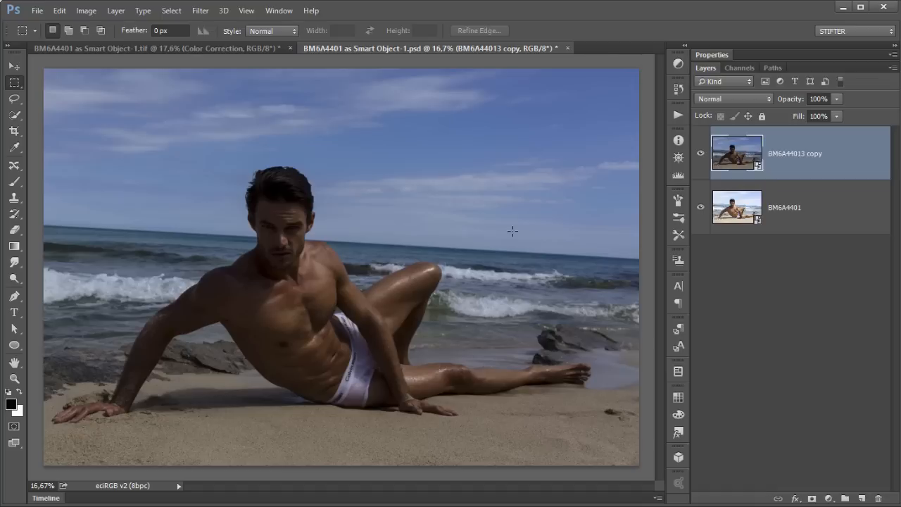
Step: Hide the darker copy layer, select the original layer, and compare it with the reference ad in the browser
left_click(701, 154)
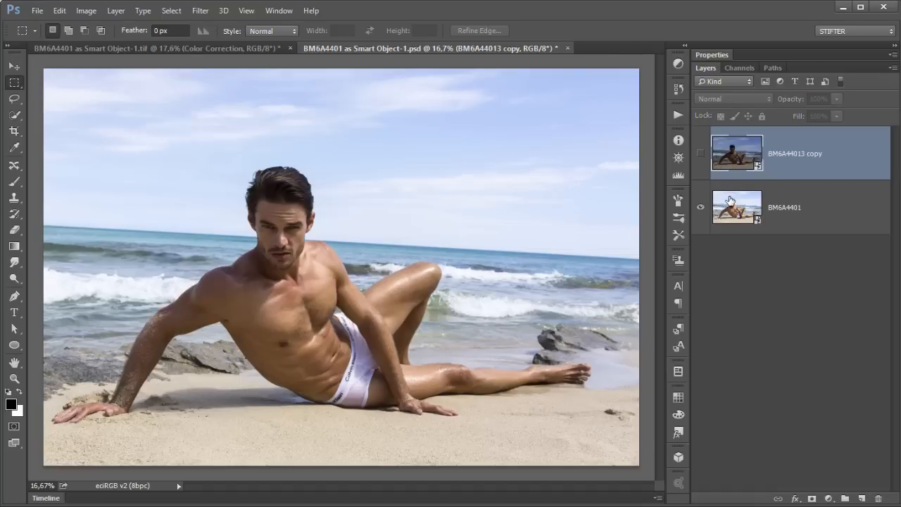
left_click(730, 201)
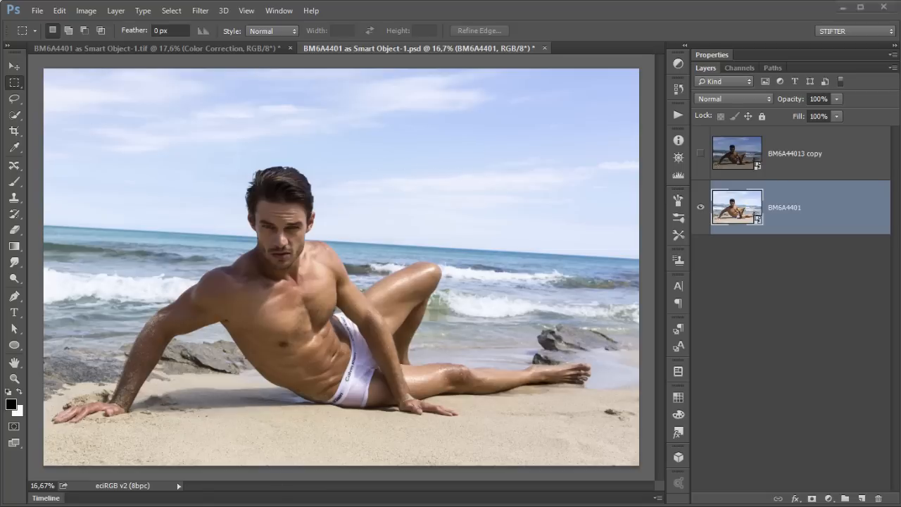
key("alt+Tab")
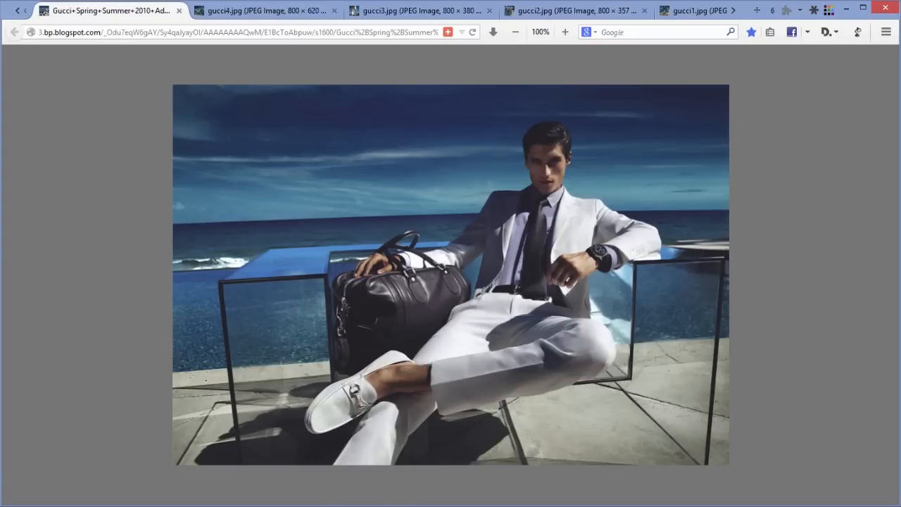
key("alt+Tab")
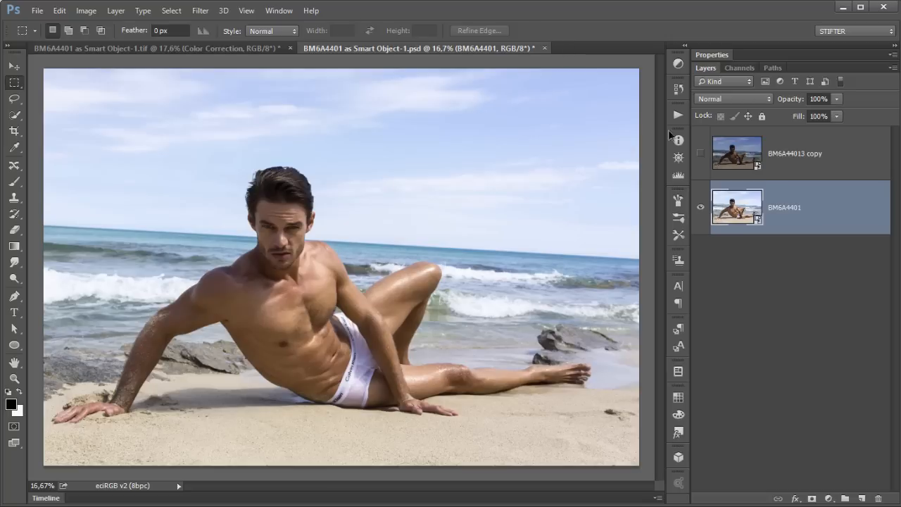
Step: In the first document, hide the ColorCorrection and Retouching groups and expand Multiple RawConversions
left_click(204, 47)
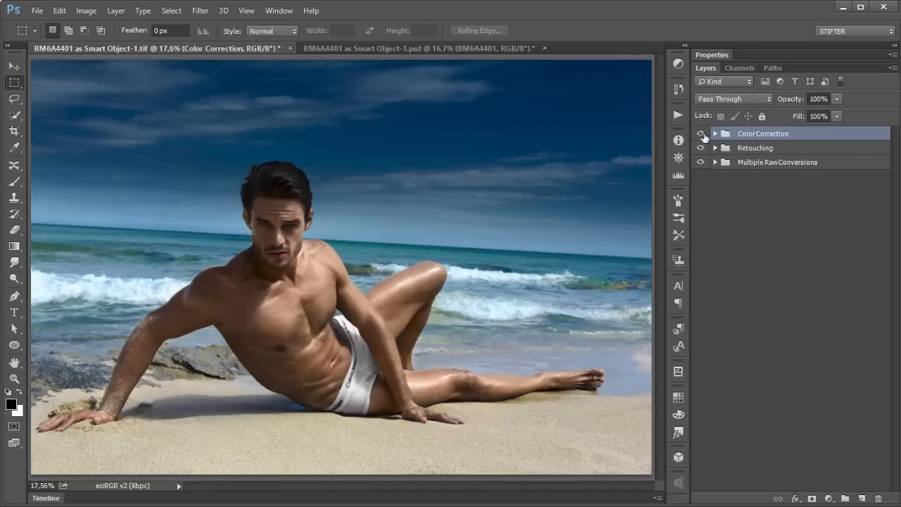
left_click_drag(700, 134, 701, 149)
left_click(715, 163)
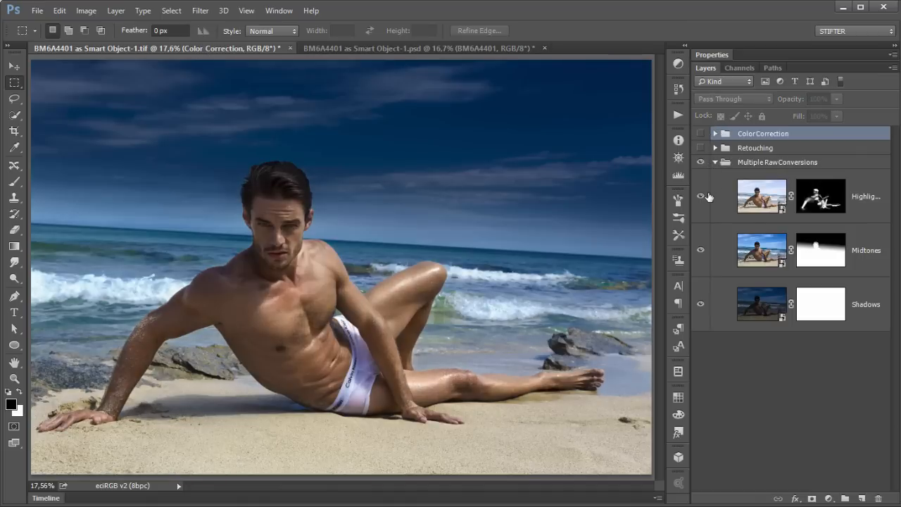
Step: Show only the Highlights conversion layer and disable its layer mask
left_click(700, 196)
left_click(701, 250)
left_click(703, 307)
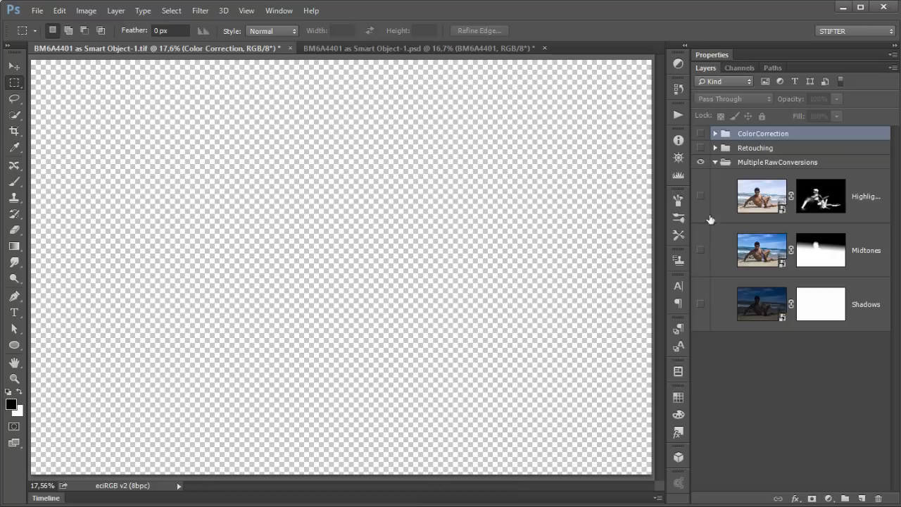
left_click(700, 197)
left_click(831, 205, "shift")
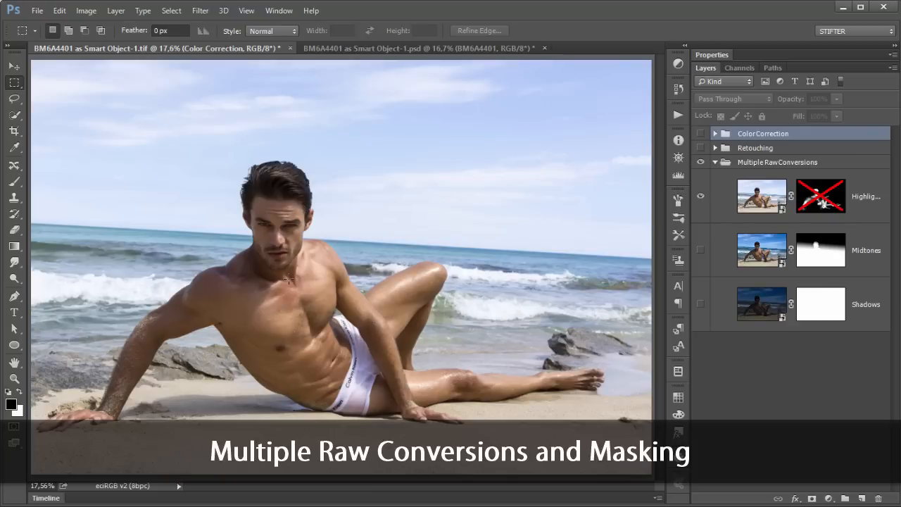
Step: Zoom into the Highlights conversion to examine the skin detail on the chest and arm
left_click_drag(287, 233, 317, 263, "ctrl")
left_click_drag(432, 375, 219, 116)
left_click_drag(321, 388, 456, 111)
left_click_drag(288, 421, 488, 251)
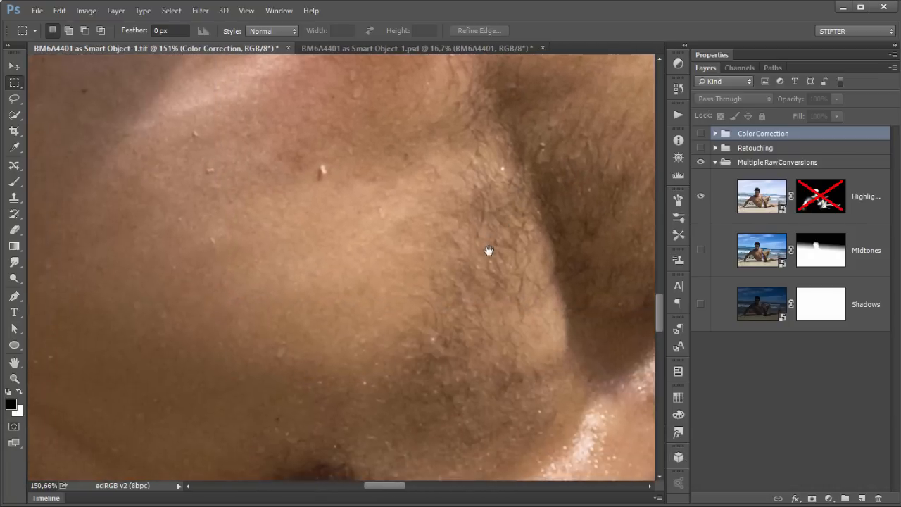
left_click_drag(396, 311, 260, 151)
left_click_drag(535, 416, 282, 232)
left_click_drag(549, 352, 150, 282)
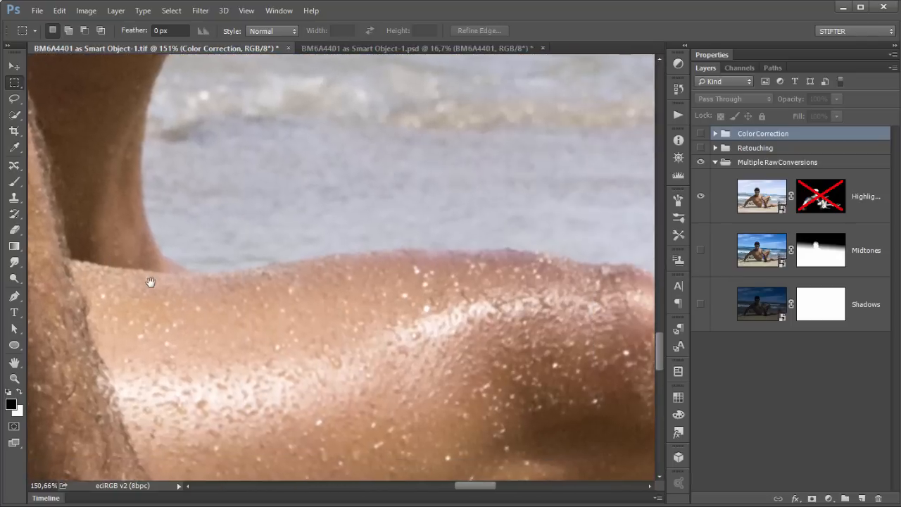
key("ctrl+0")
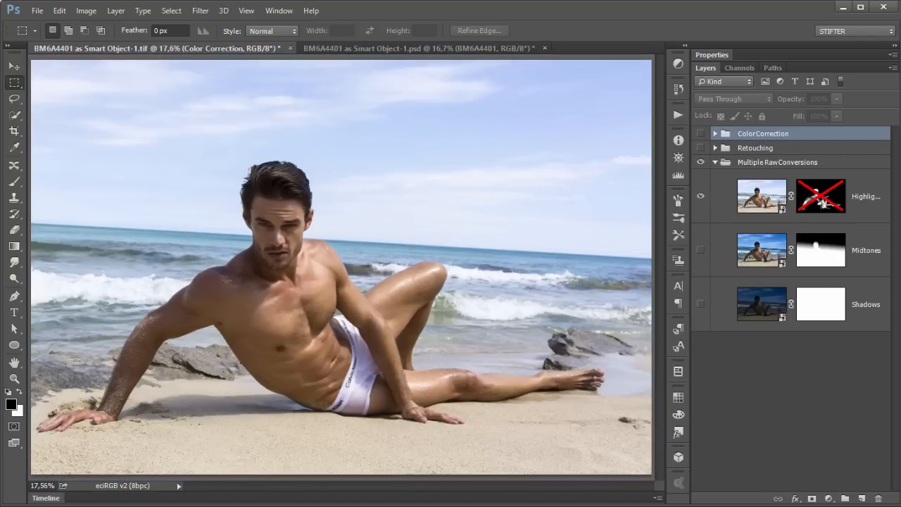
left_click_drag(181, 250, 293, 348)
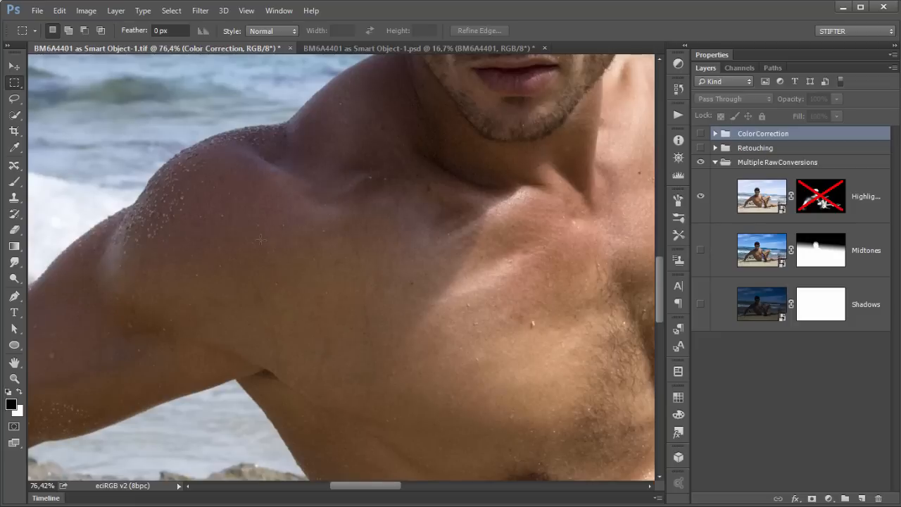
key("ctrl+0")
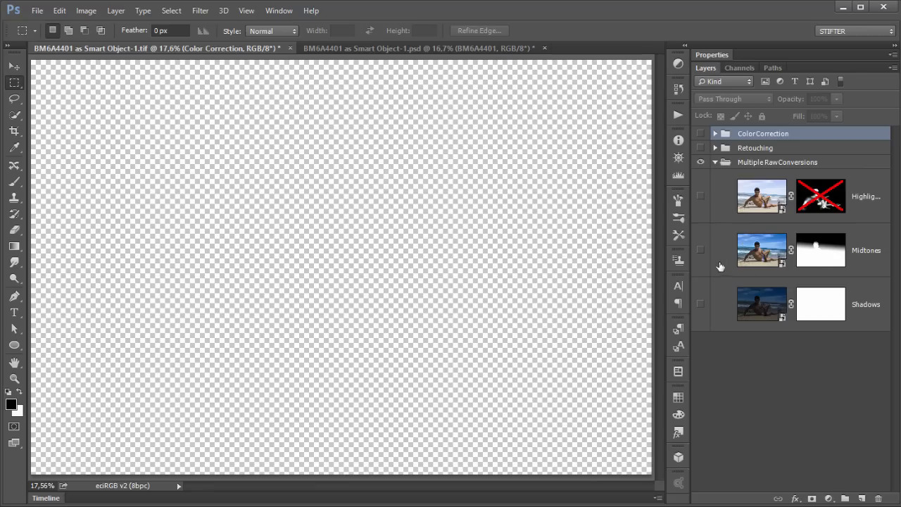
Step: Disable the Midtones layer mask and show only the Shadows conversion layer in the Multiple RawConversions group
left_click(822, 255, "shift")
left_click(701, 250)
left_click(701, 195)
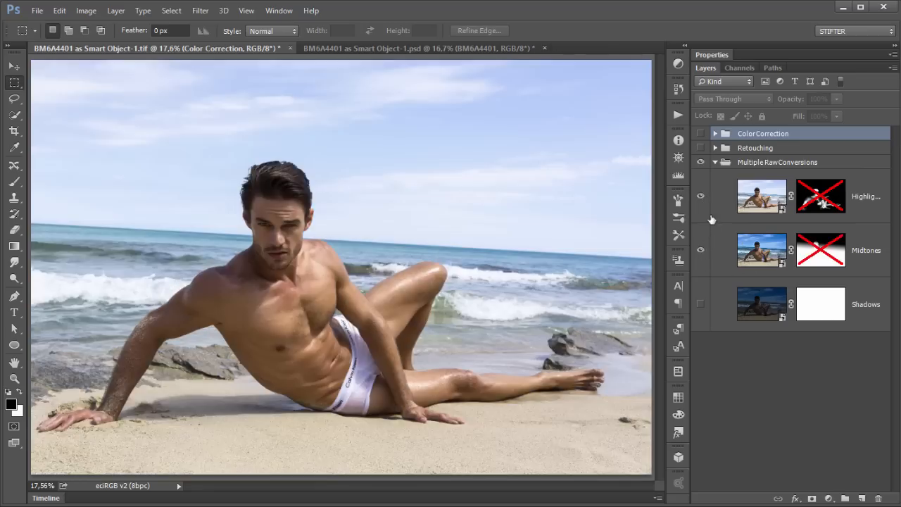
left_click(701, 196)
left_click(700, 250)
left_click(700, 304)
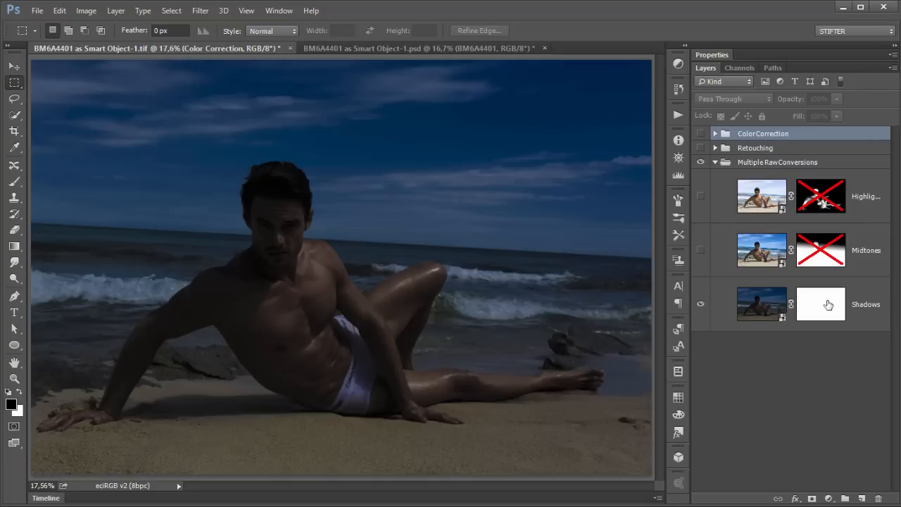
Step: Select the Shadows layer and compare it with the reference ad in the browser
left_click(783, 308)
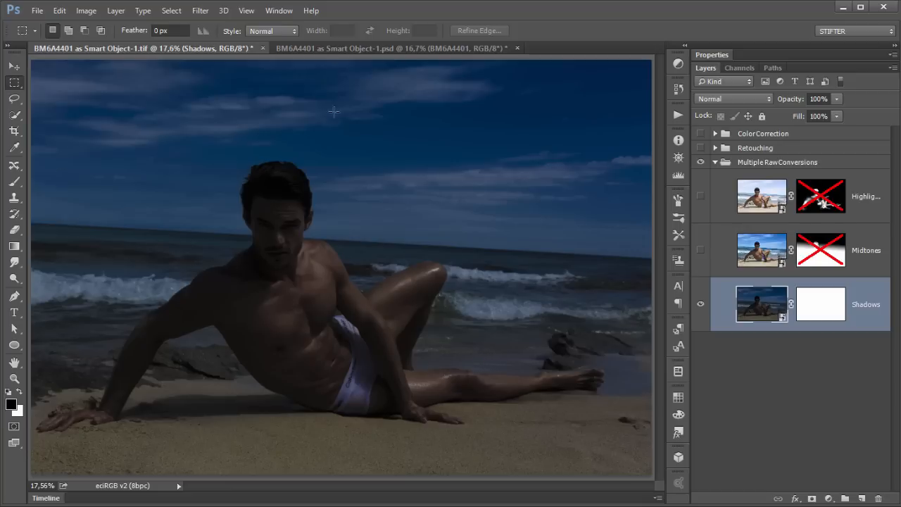
key("alt+Tab")
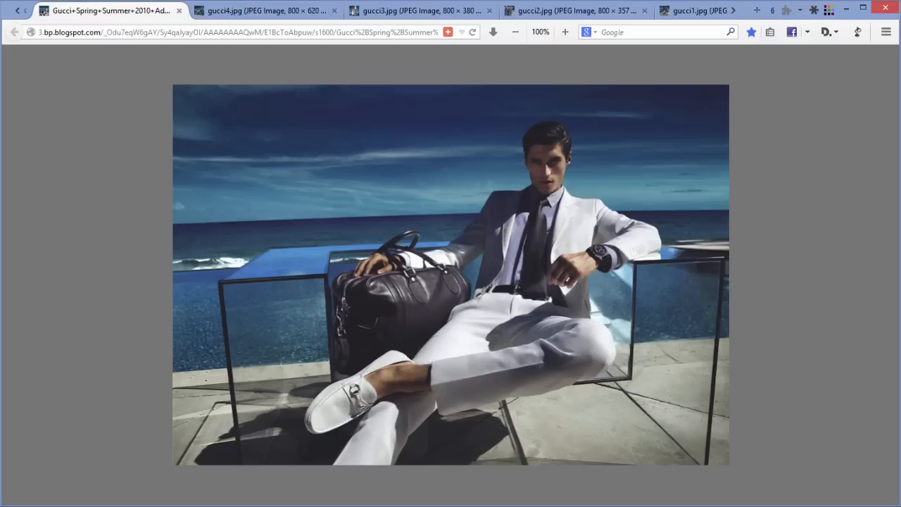
key("alt+Tab")
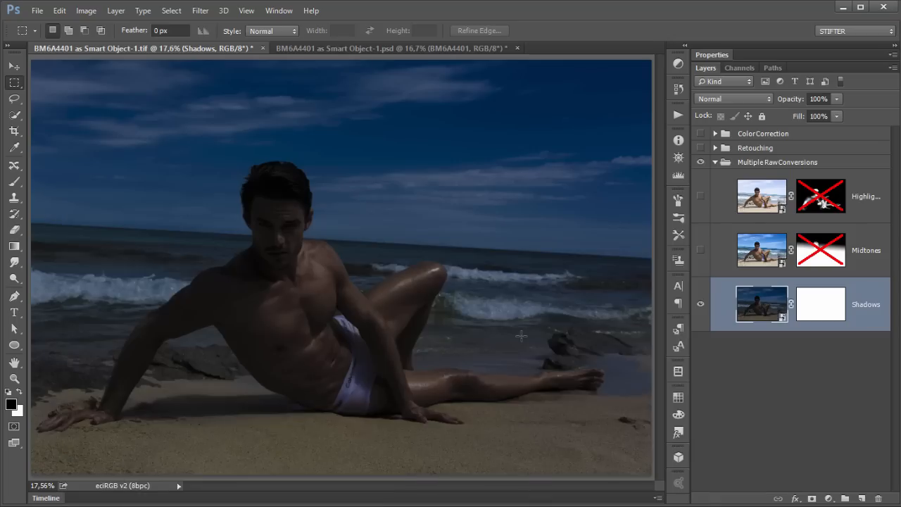
Step: Show the Midtones conversion layer above Shadows and re-enable its layer mask
left_click(701, 250)
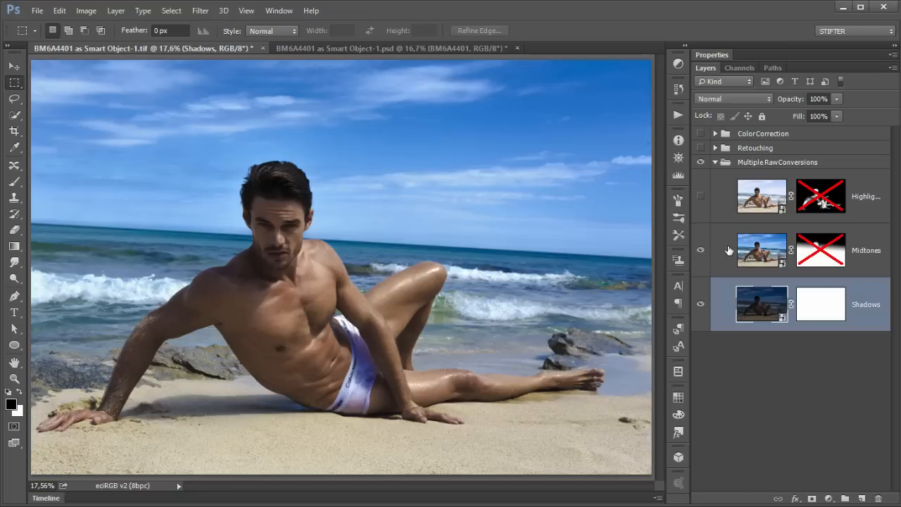
left_click(729, 250)
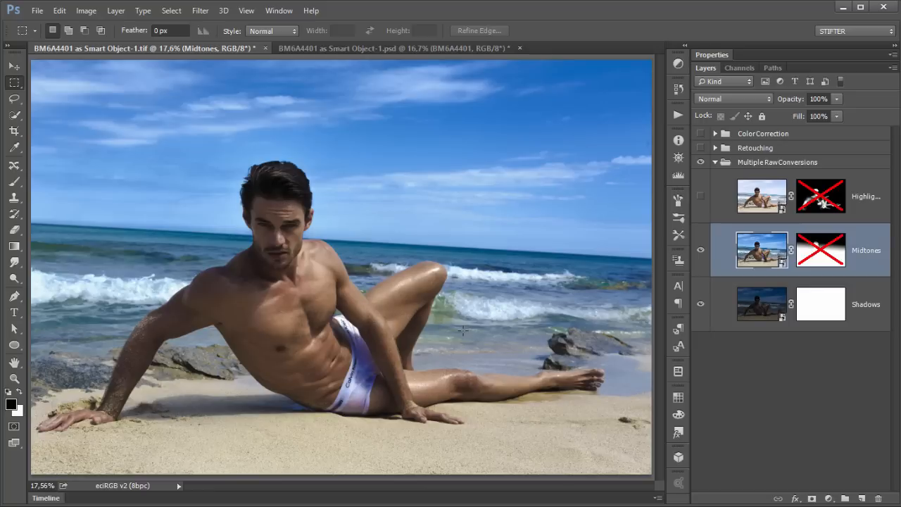
left_click(747, 300)
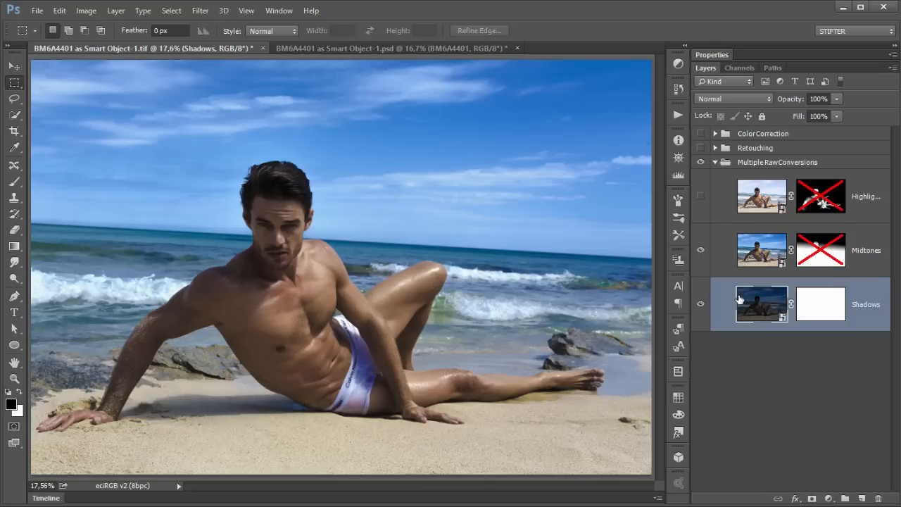
left_click(749, 256)
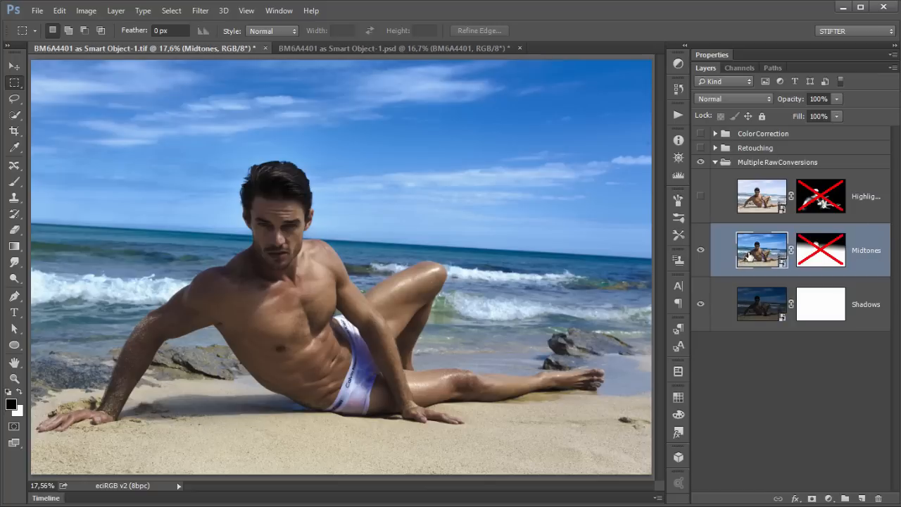
left_click(750, 203)
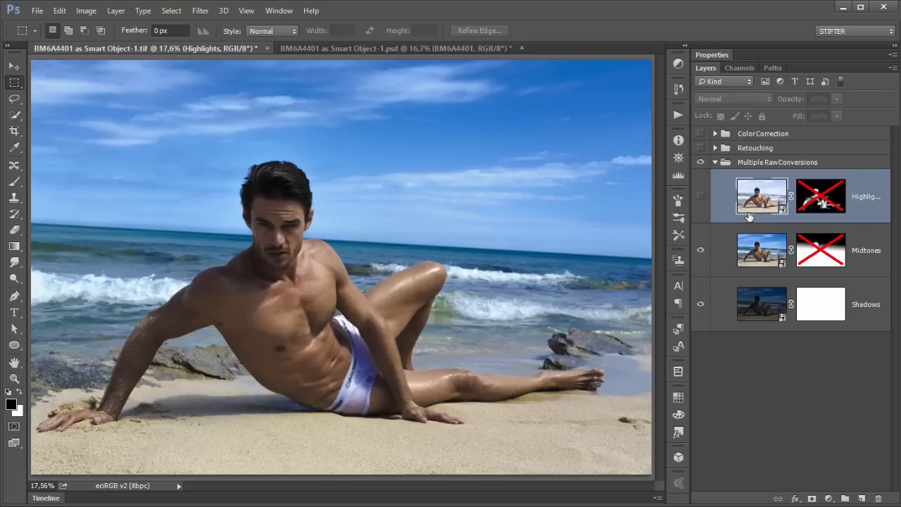
left_click(749, 253)
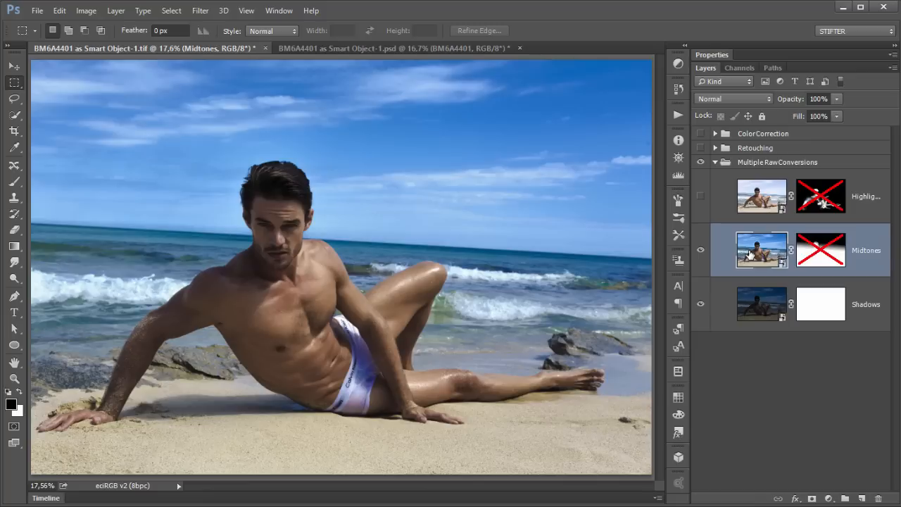
left_click(811, 253, "shift")
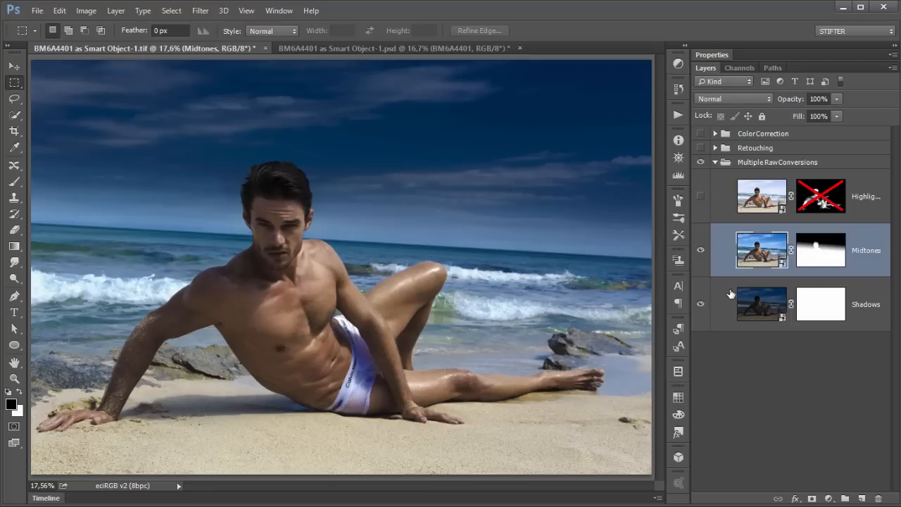
Step: Inspect the Midtones layer mask on its own and toggle the Midtones layer to compare its effect
left_click(823, 257, "alt")
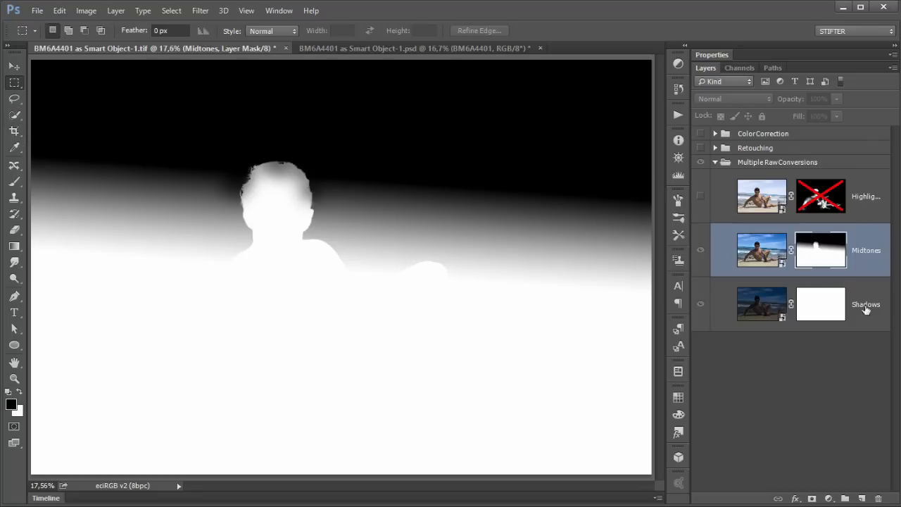
left_click(834, 266, "alt")
left_click(699, 252)
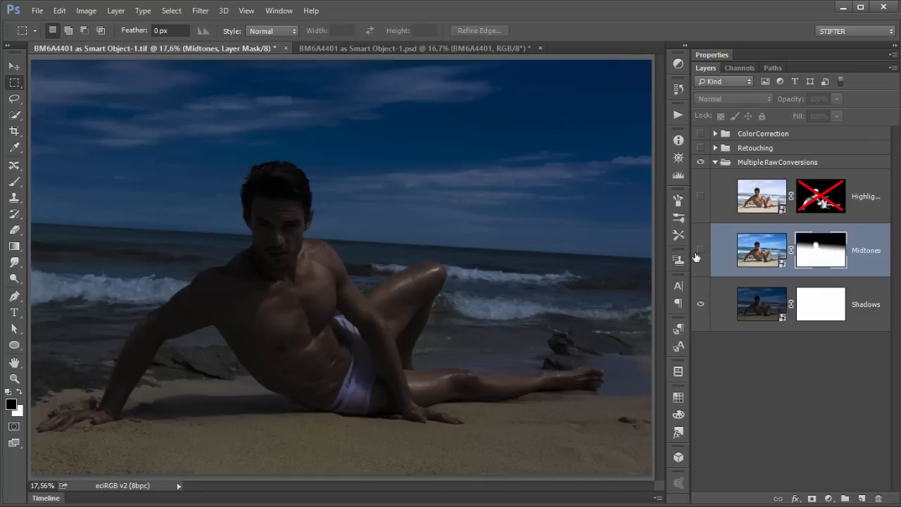
left_click(700, 251)
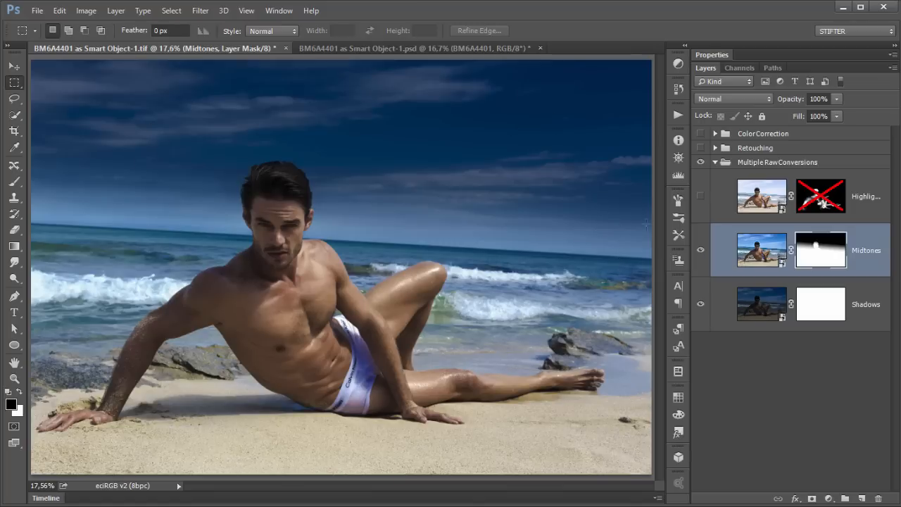
Step: Show the Highlights conversion layer, re-enable its layer mask, and select the layer
left_click(701, 198)
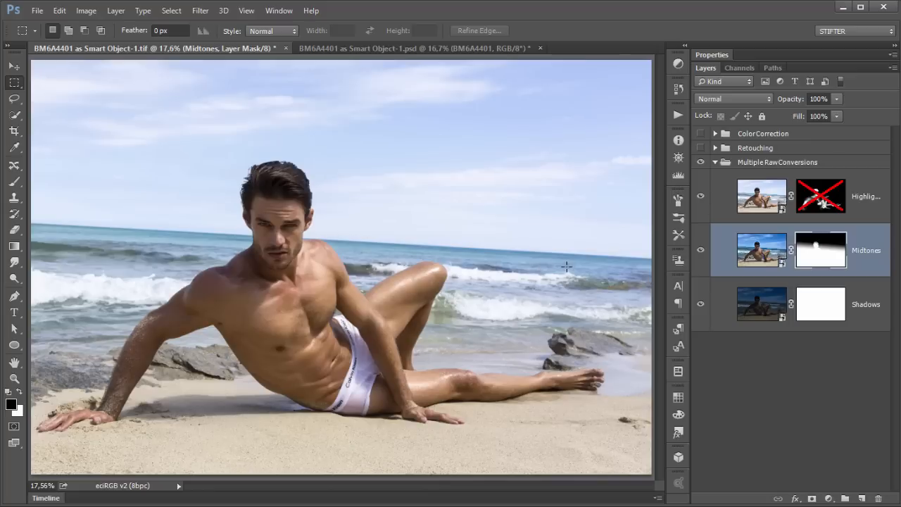
left_click(817, 201, "shift")
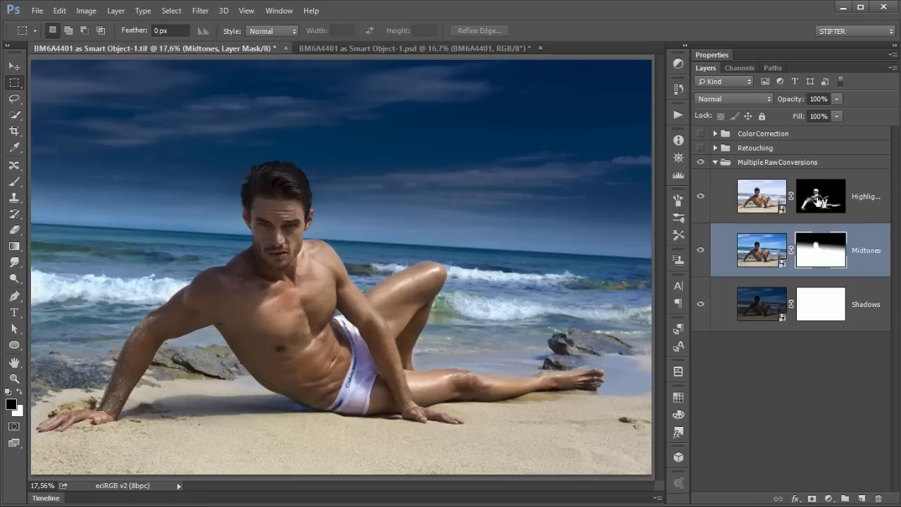
left_click(708, 197)
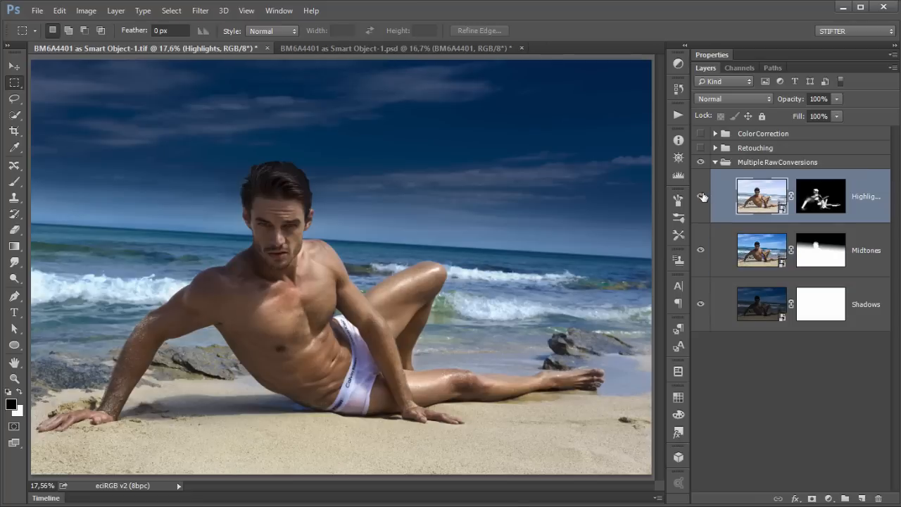
Step: Toggle the Highlights layer on and off repeatedly and inspect its layer mask on its own to compare the blend
left_click(702, 198)
left_click(702, 198)
left_click(702, 197)
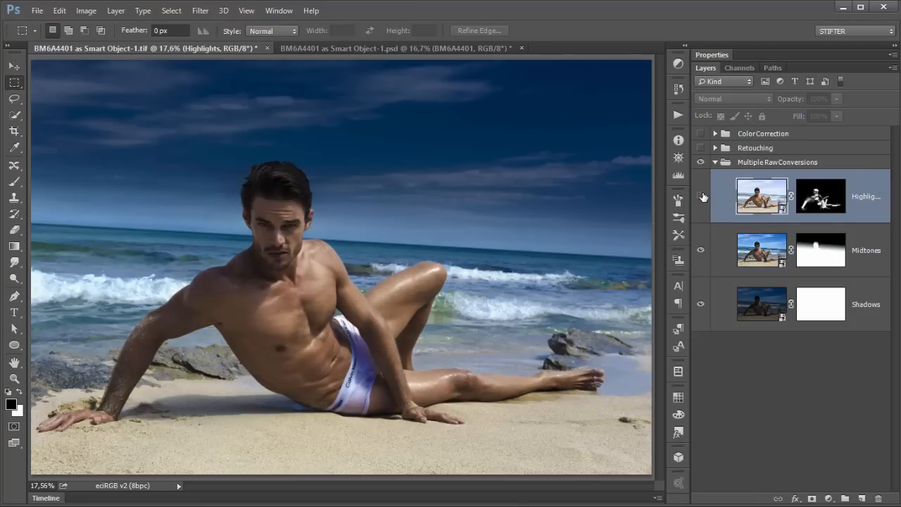
left_click(702, 197)
left_click(702, 197)
left_click(702, 197)
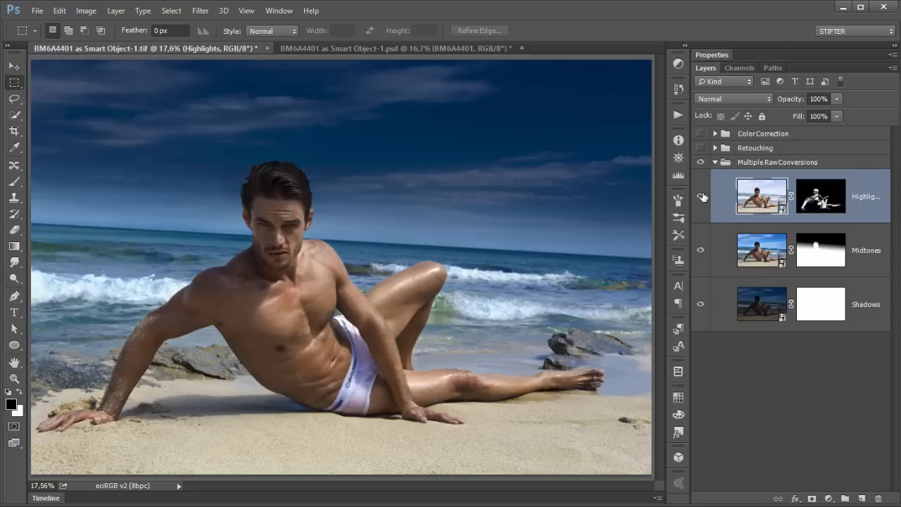
left_click(702, 197)
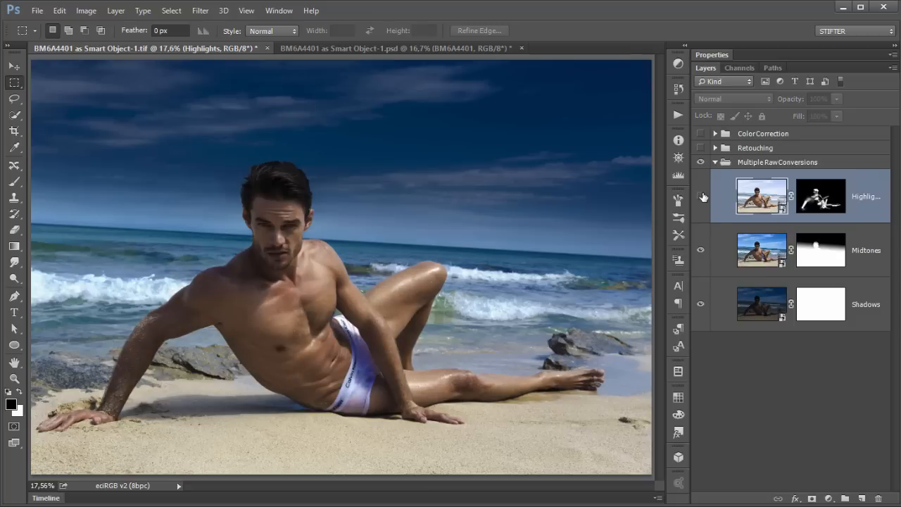
left_click(701, 198)
left_click(824, 199, "alt")
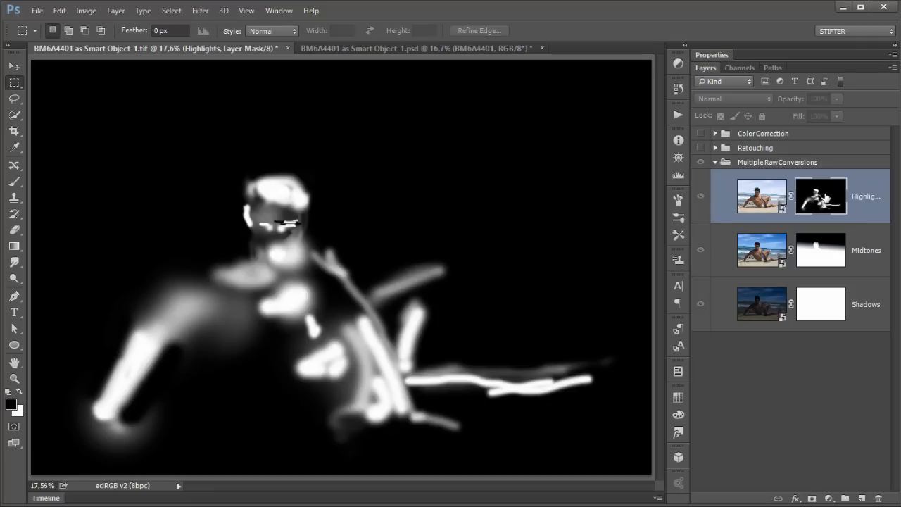
left_click(825, 200, "alt")
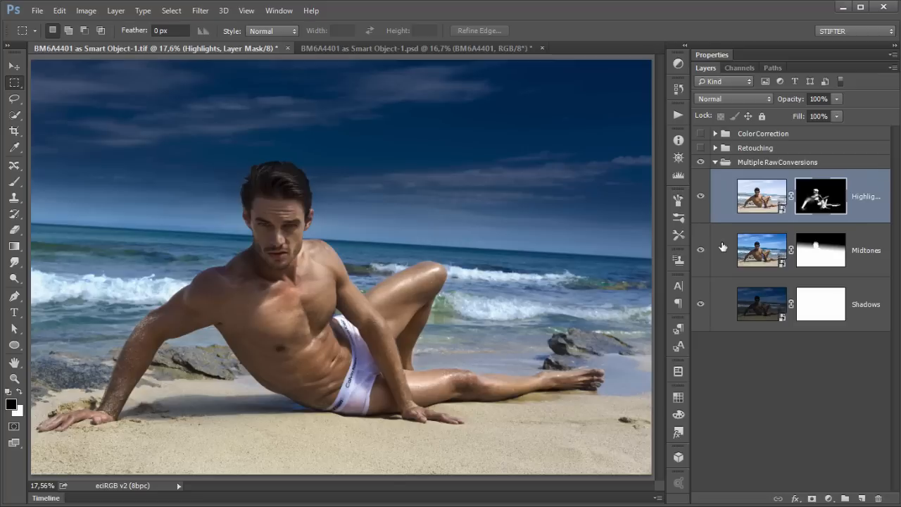
Step: Open the Midtones conversion's Camera Raw settings to review them and close the dialog
left_click(726, 301)
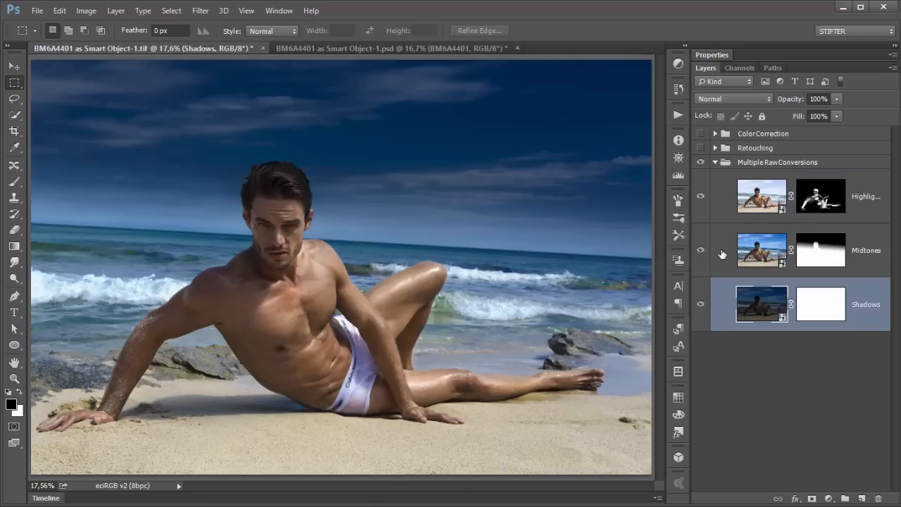
left_click(723, 251)
left_click(726, 206)
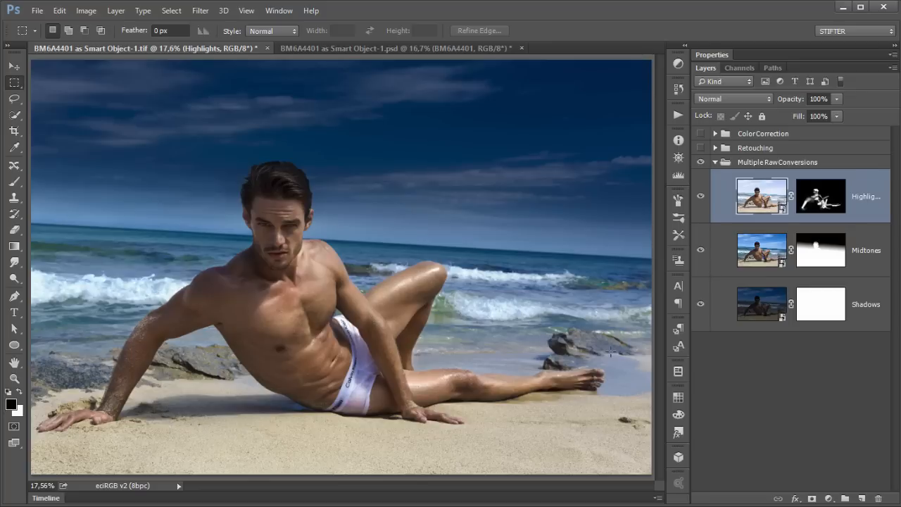
left_click(763, 255)
double_click(738, 236)
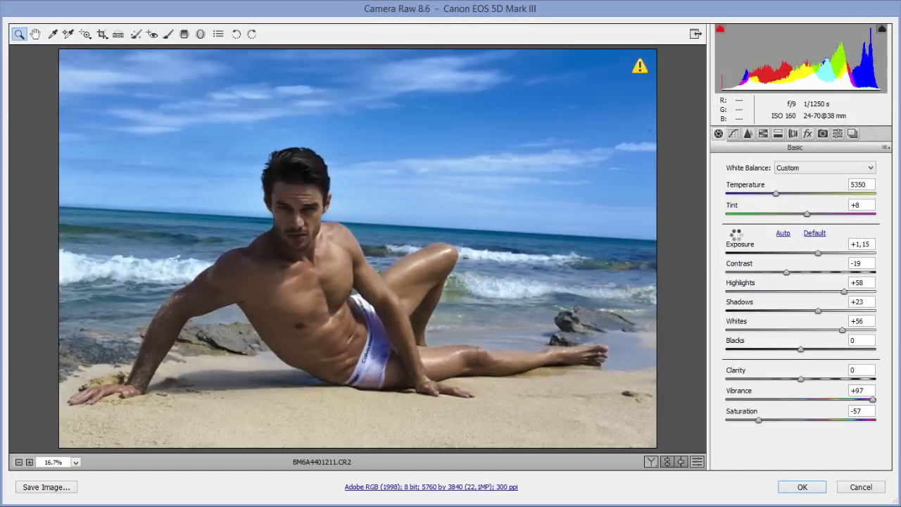
left_click(813, 487)
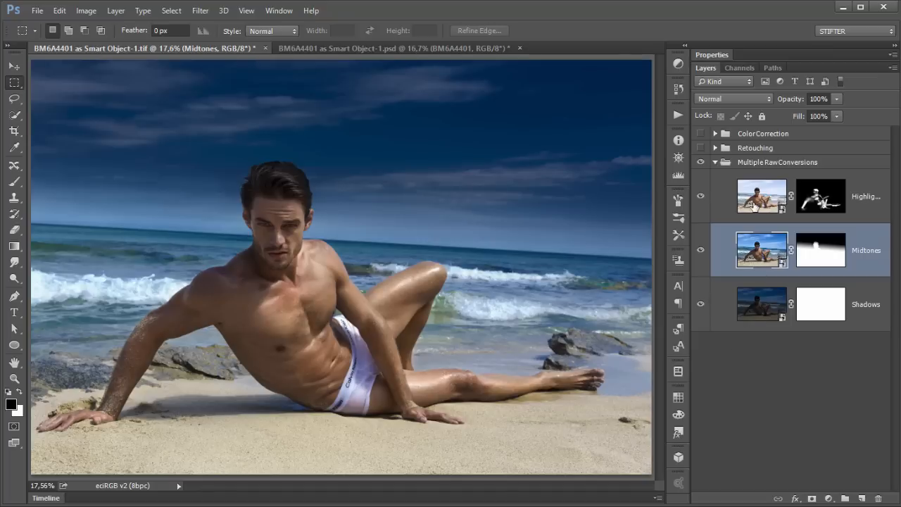
Step: Open the Highlights conversion's Camera Raw settings to review them and cancel the dialog
left_click(759, 302)
left_click(760, 204)
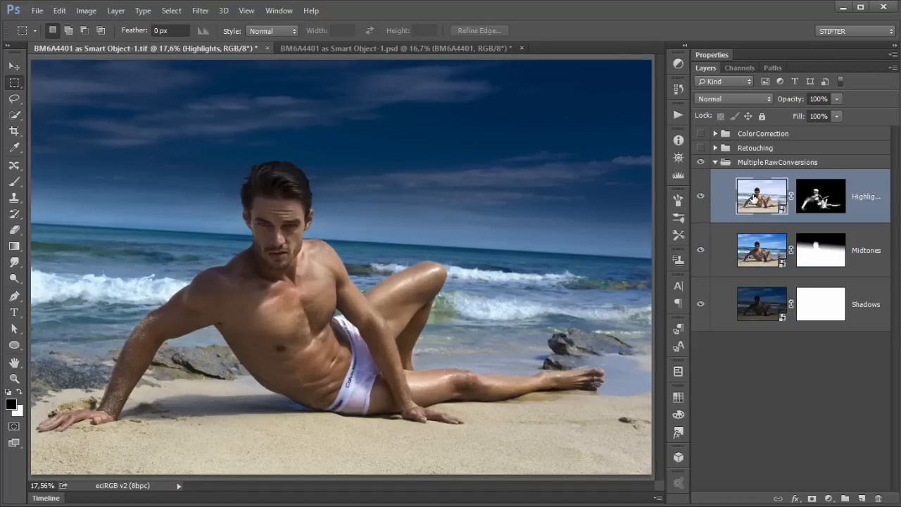
double_click(755, 198)
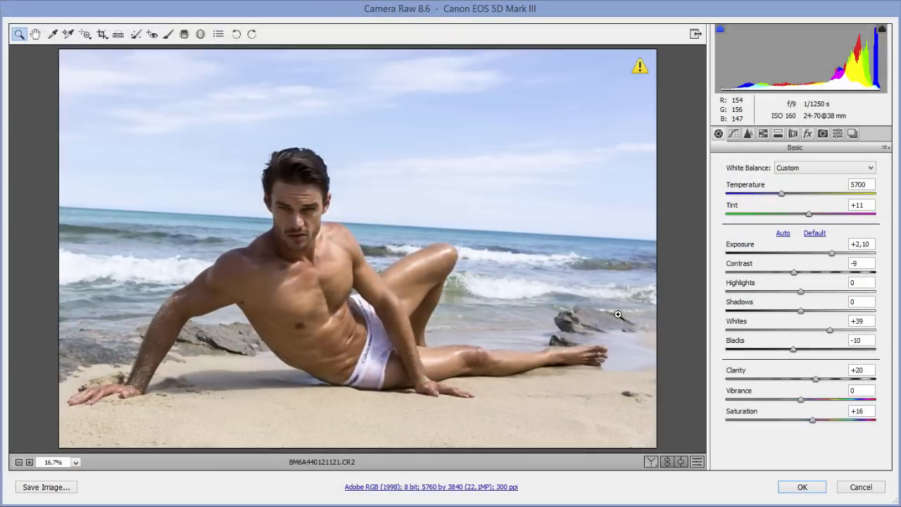
left_click(858, 488)
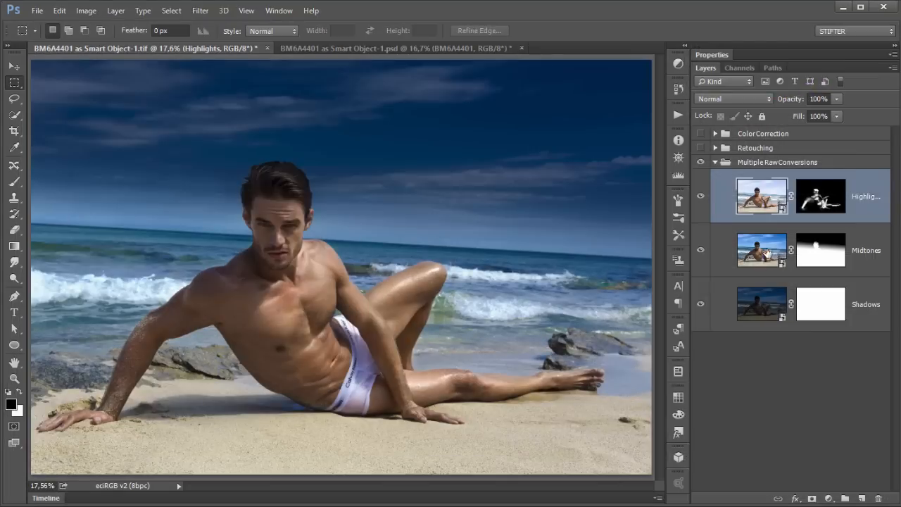
Step: Review the Camera Raw settings of the Midtones and Shadows conversions, cancelling each dialog
left_click(768, 251)
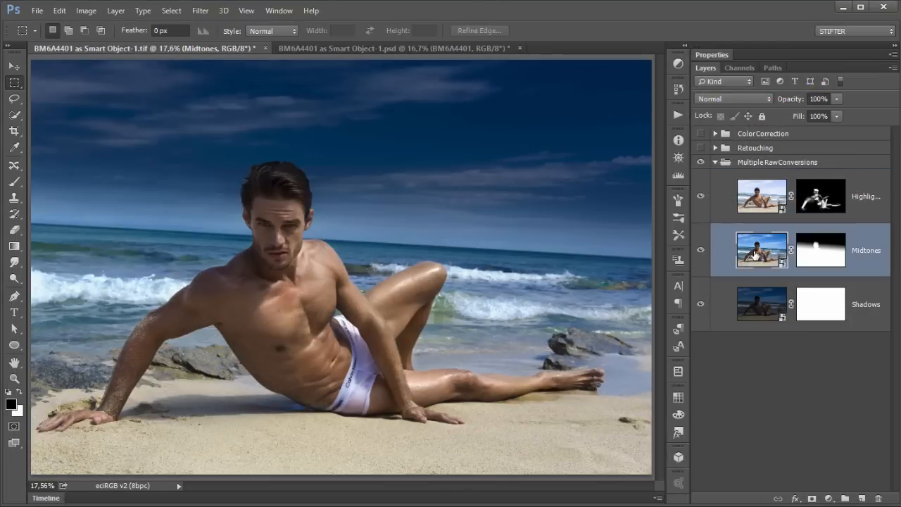
double_click(756, 255)
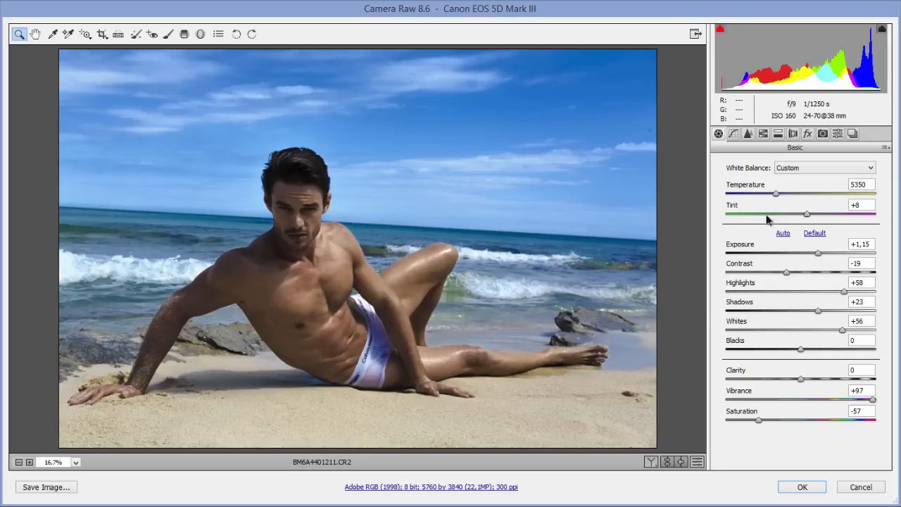
left_click(861, 487)
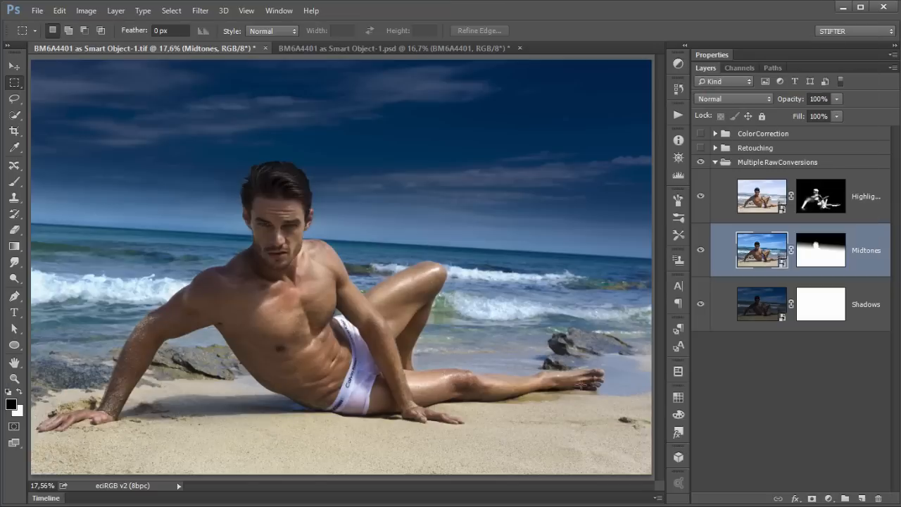
left_click(752, 310)
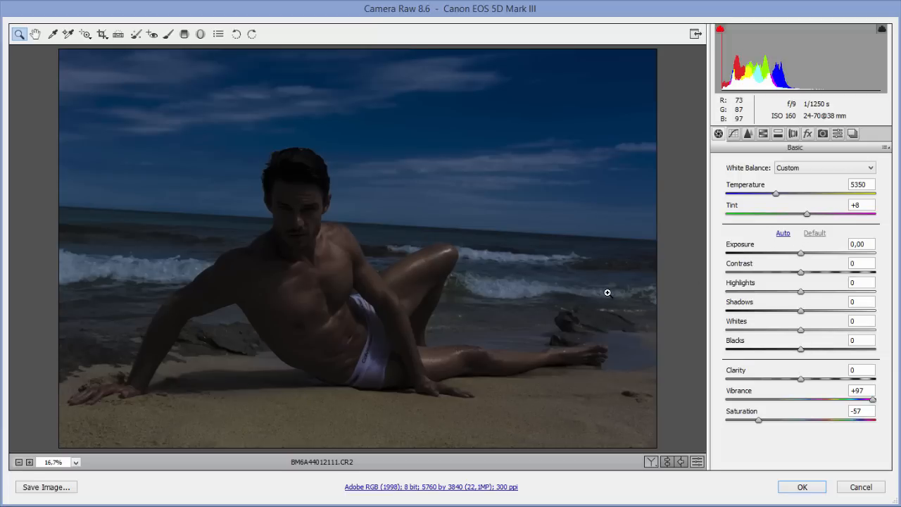
left_click(860, 487)
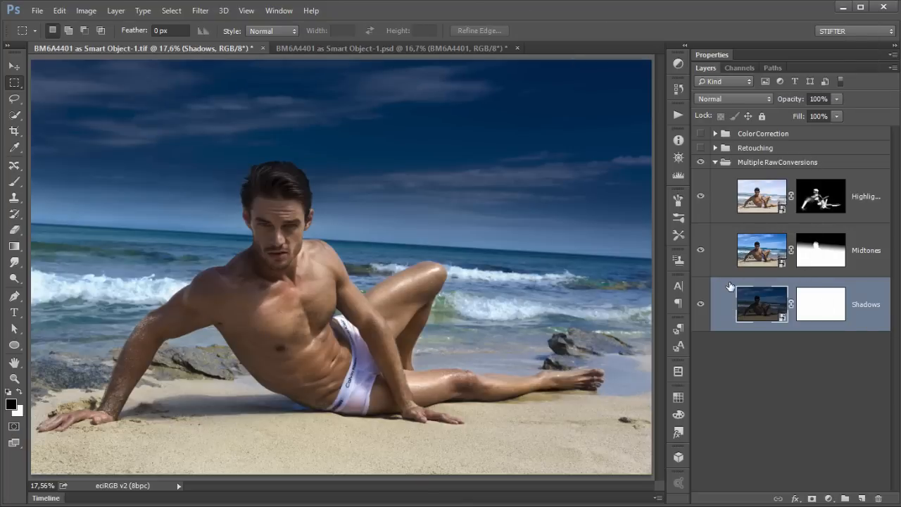
Step: Select the Shadows, Midtones and Highlights conversion layers in turn, then collapse the Multiple RawConversions group
left_click(725, 254)
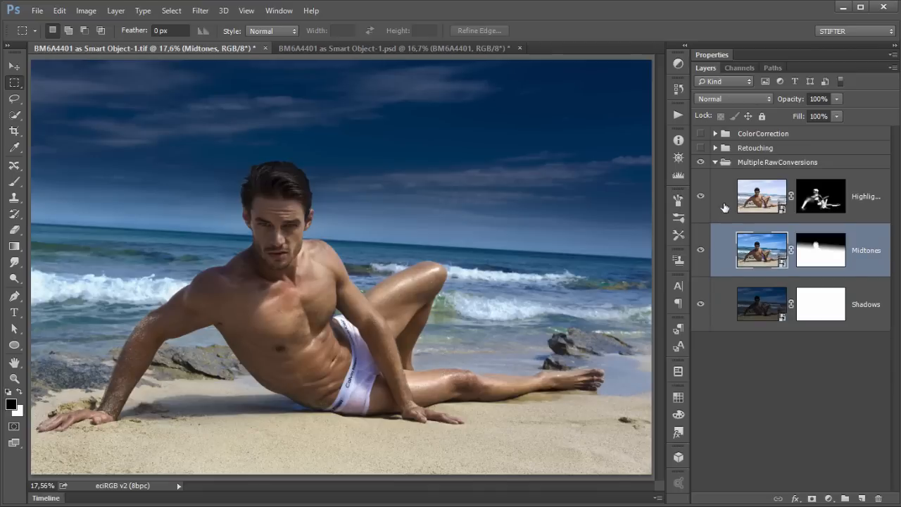
left_click(725, 208)
left_click(725, 294)
left_click(725, 252)
left_click(725, 207)
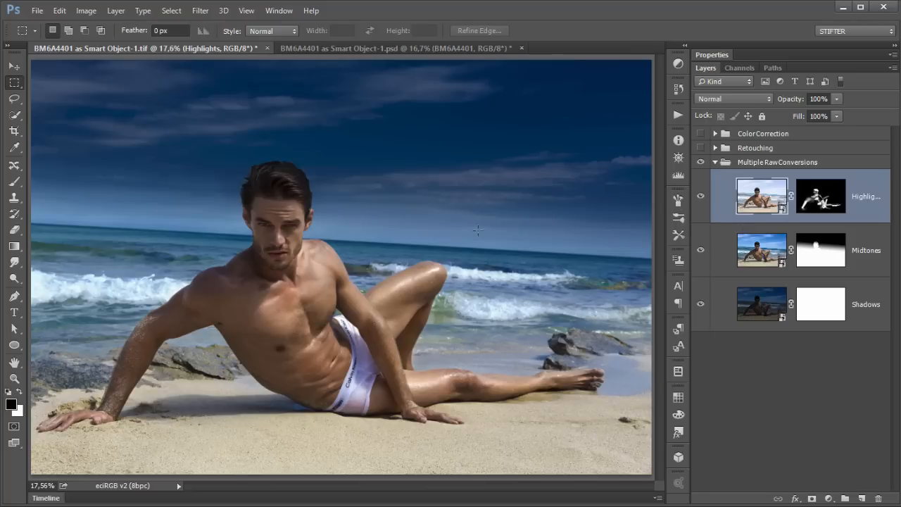
left_click(715, 162)
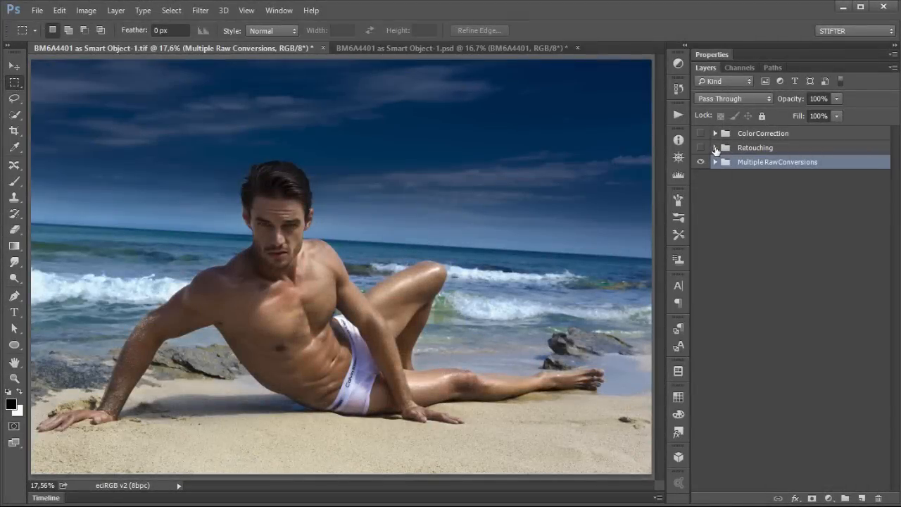
Step: Expand the Retouching group, toggle its visibility, and hide its three upper adjustment layers
left_click(715, 149)
left_click(711, 152)
left_click(701, 148)
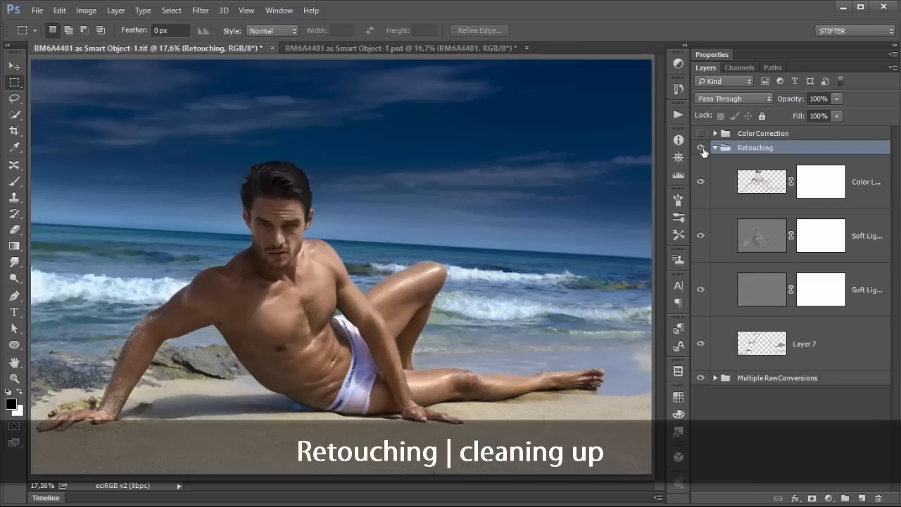
left_click(702, 149)
left_click(702, 149)
left_click_drag(700, 181, 697, 292)
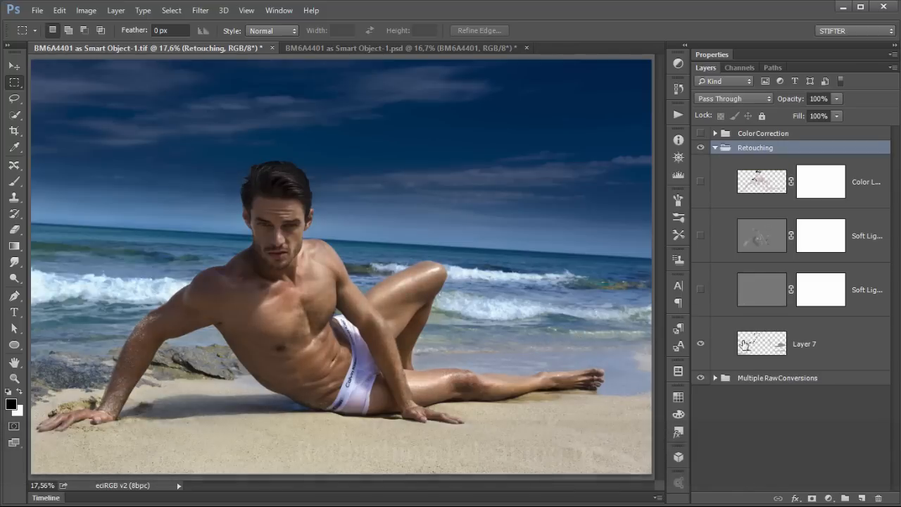
Step: Select Layer 7 and toggle its visibility to compare the retouching across the whole photo
left_click(723, 350)
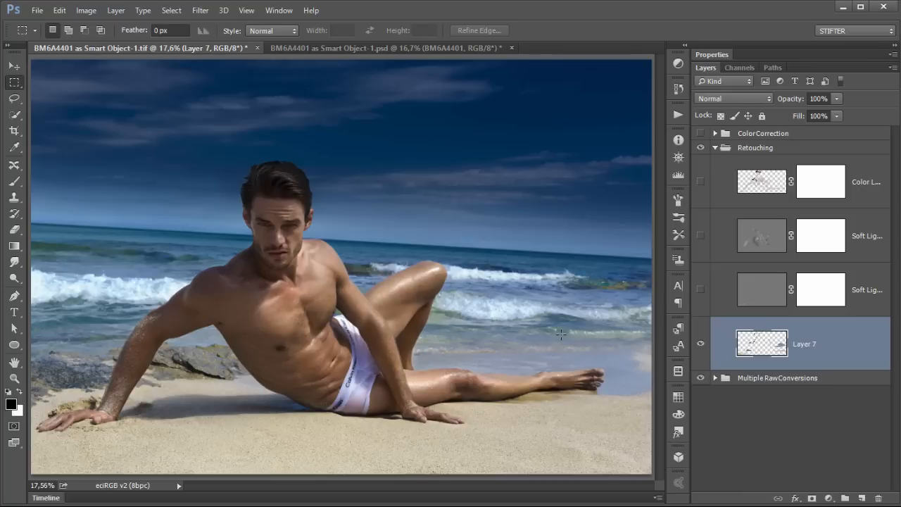
left_click(701, 344)
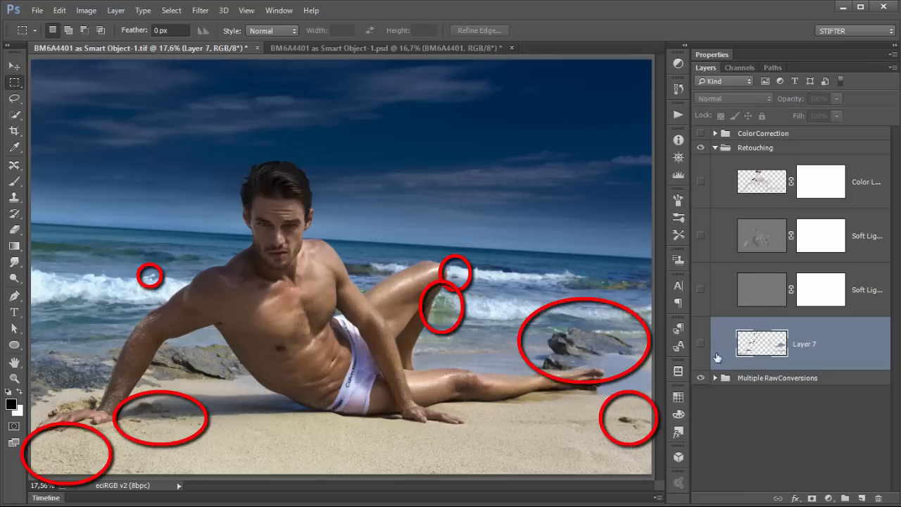
left_click(702, 344)
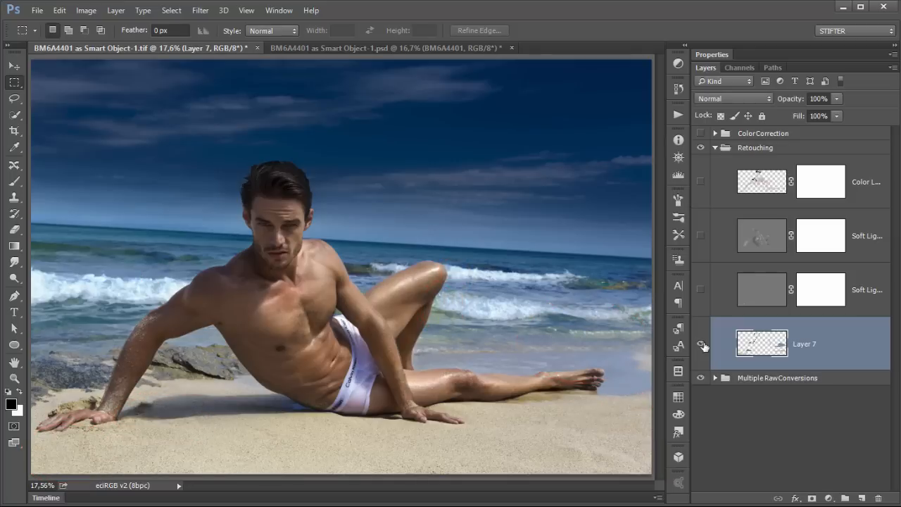
left_click(701, 344)
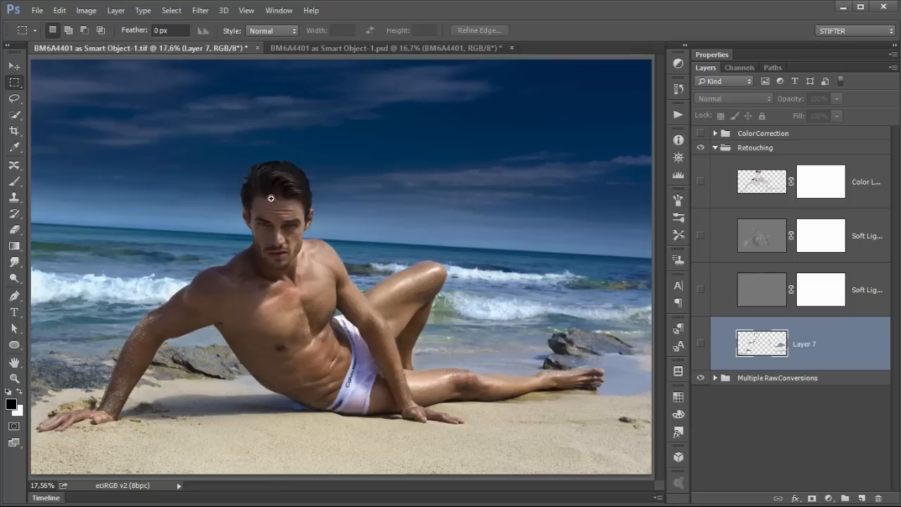
Step: Zoom into the face and toggle Layer 7 on and off to compare the cleanup there
left_click_drag(237, 170, 315, 307)
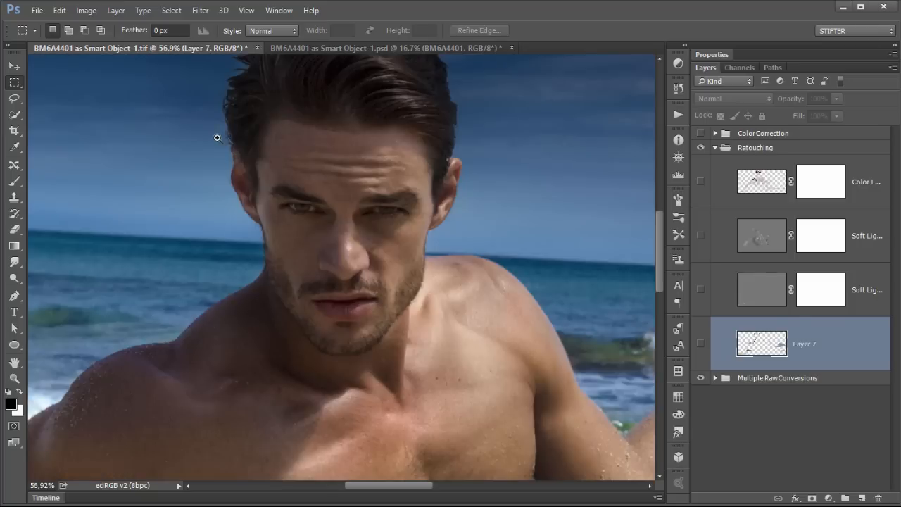
left_click_drag(217, 138, 438, 327)
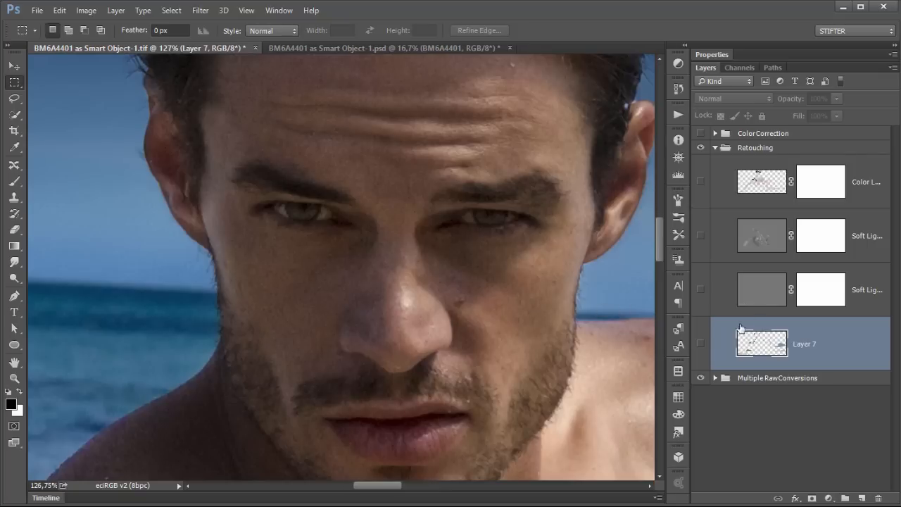
left_click(700, 344)
left_click(699, 345)
left_click(700, 345)
left_click(700, 345)
left_click(700, 345)
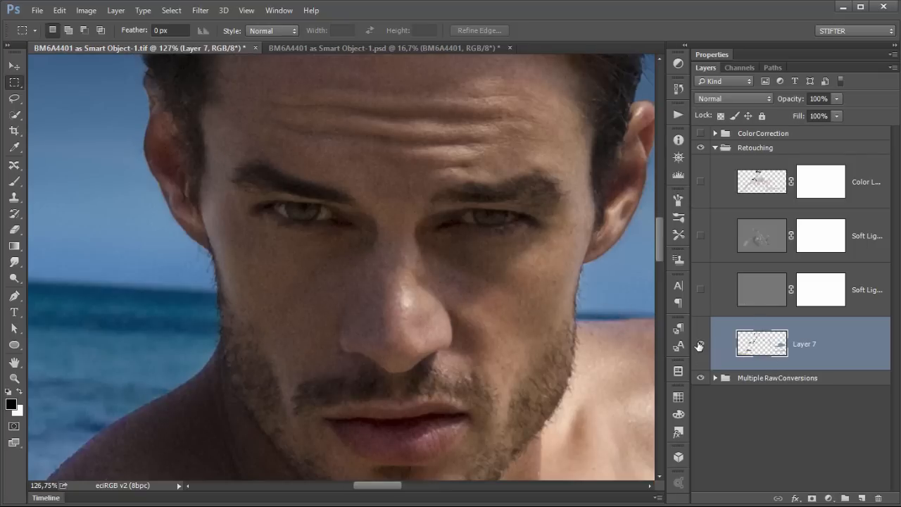
Step: Move to the shoulder and waves and toggle Layer 7 repeatedly to compare the retouched areas
left_click_drag(546, 334, 115, 222)
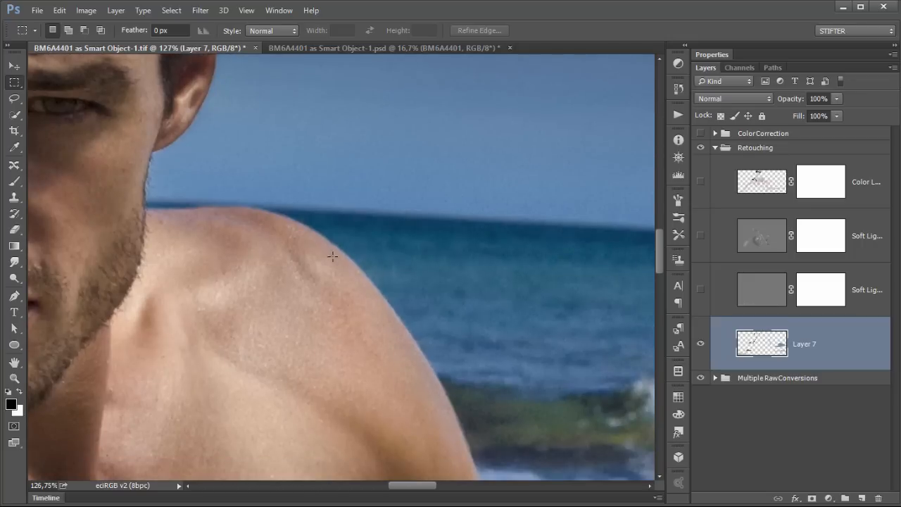
key("ctrl+minus")
key("ctrl+minus")
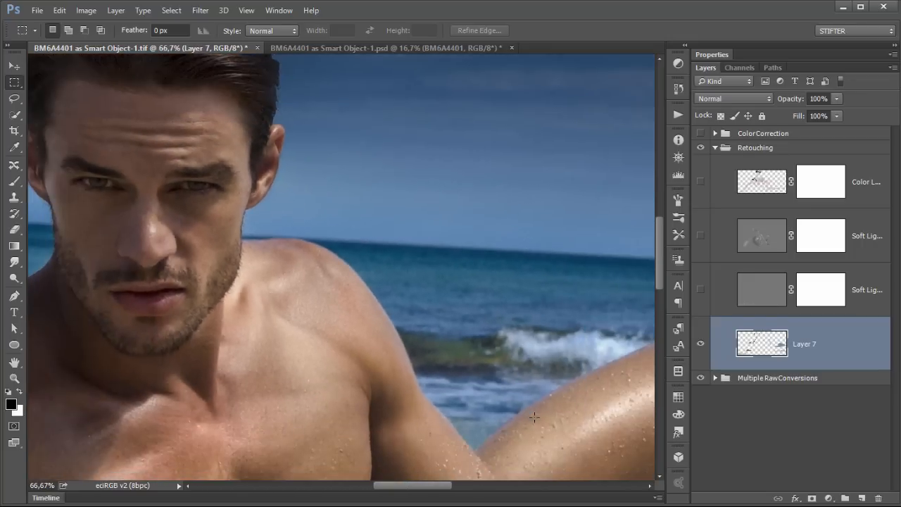
key("ctrl+plus")
left_click_drag(534, 418, 169, 223)
left_click_drag(508, 332, 174, 292)
left_click_drag(409, 130, 316, 127)
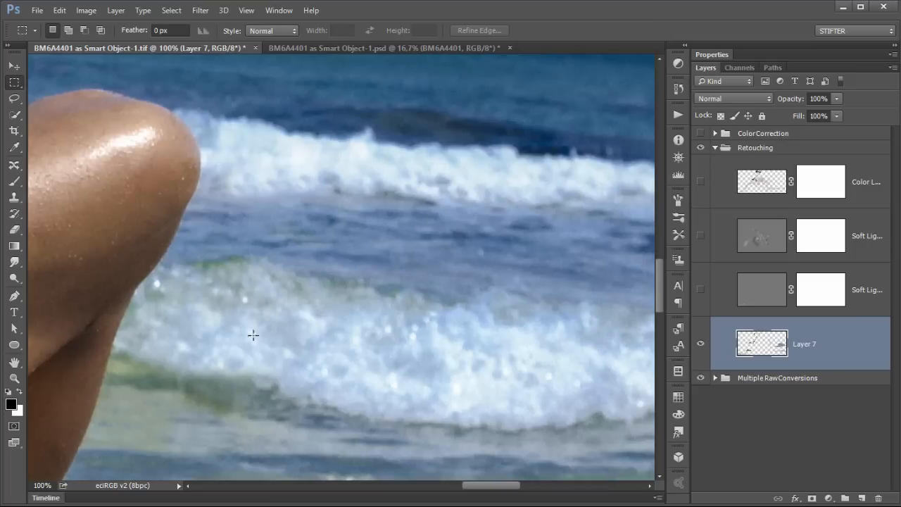
left_click(701, 345)
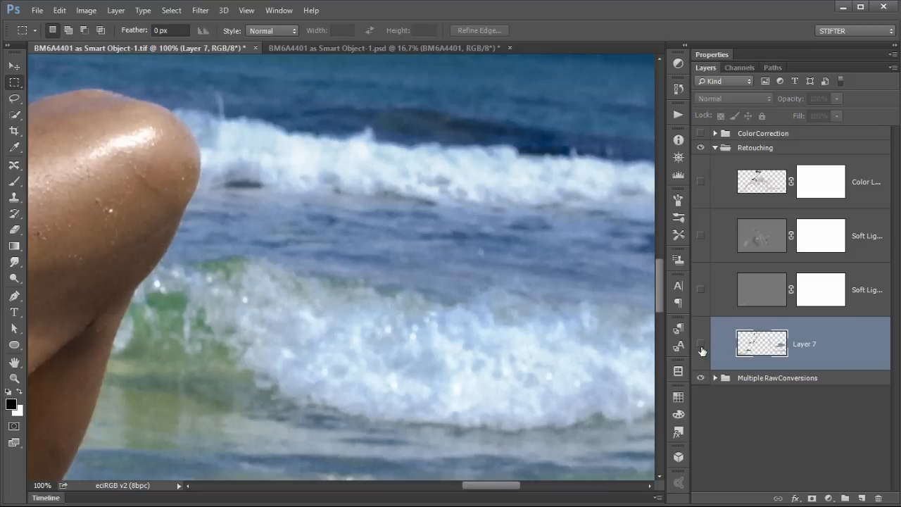
left_click(702, 348)
left_click(702, 348)
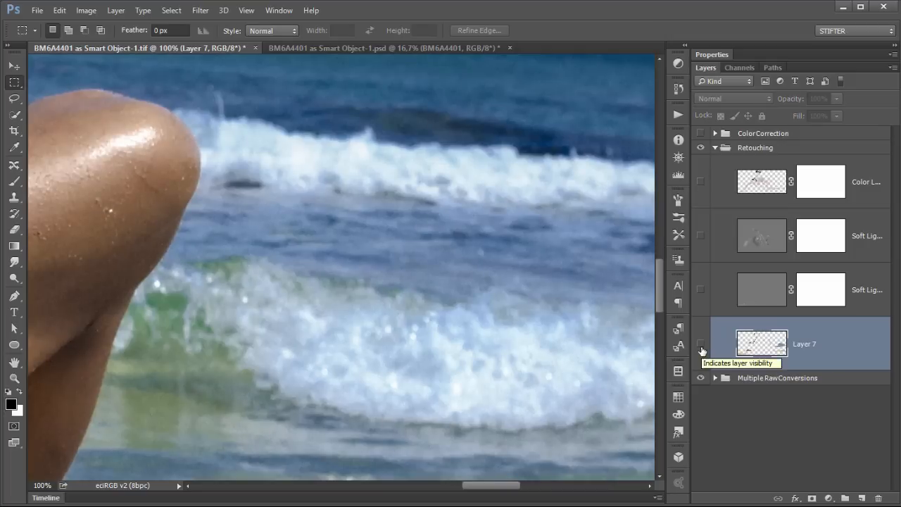
left_click(702, 345)
left_click(702, 345)
left_click(702, 345)
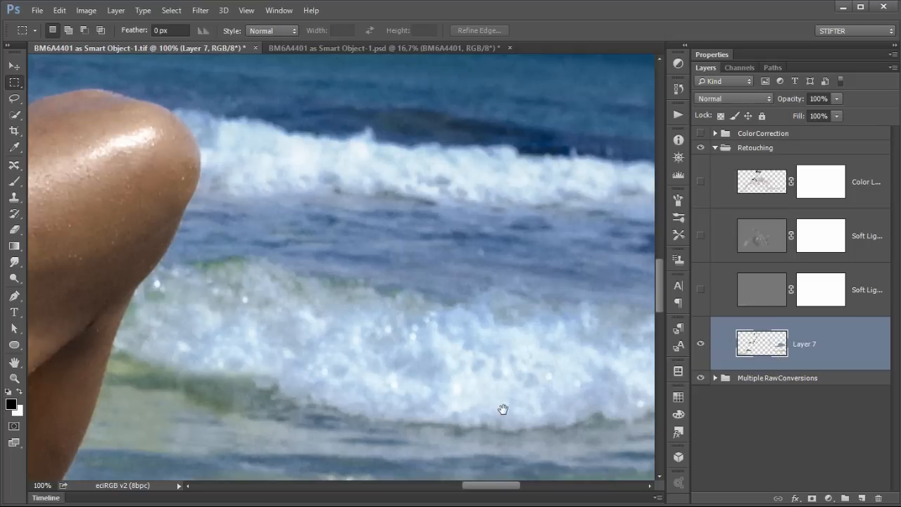
Step: Inspect the hand, legs and sand area at close zoom, then zoom out slightly
left_click_drag(451, 343, 237, 143)
left_click_drag(544, 345, 346, 178)
left_click_drag(243, 329, 580, 214)
left_click_drag(92, 415, 429, 245)
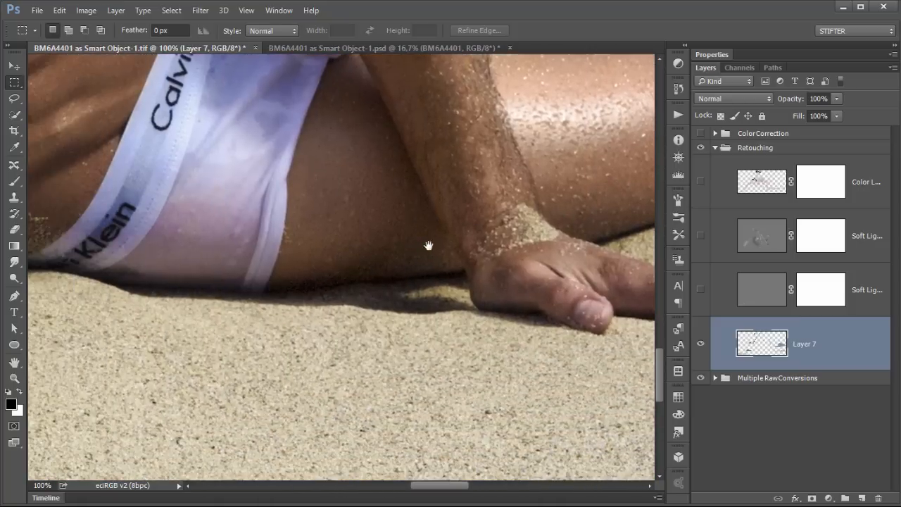
key("ctrl+minus")
key("ctrl+minus")
key("ctrl+minus")
key("ctrl+minus")
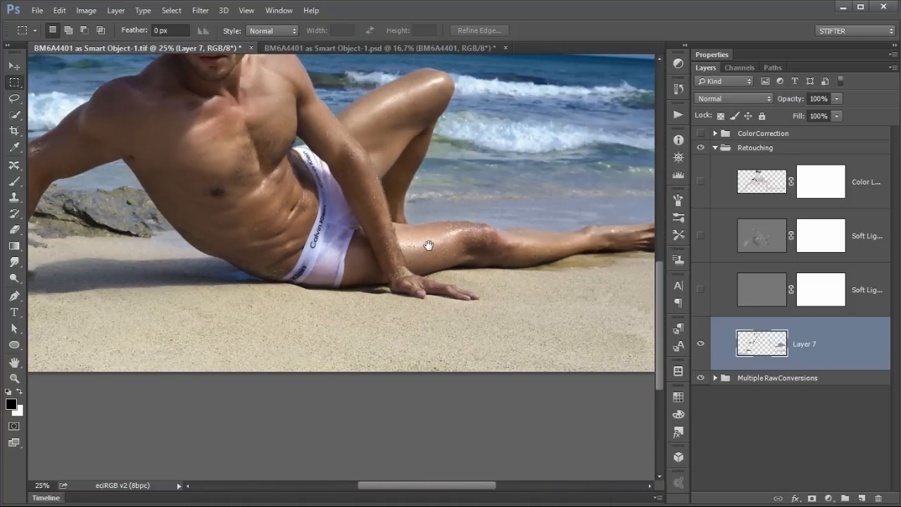
left_click_drag(459, 240, 166, 289)
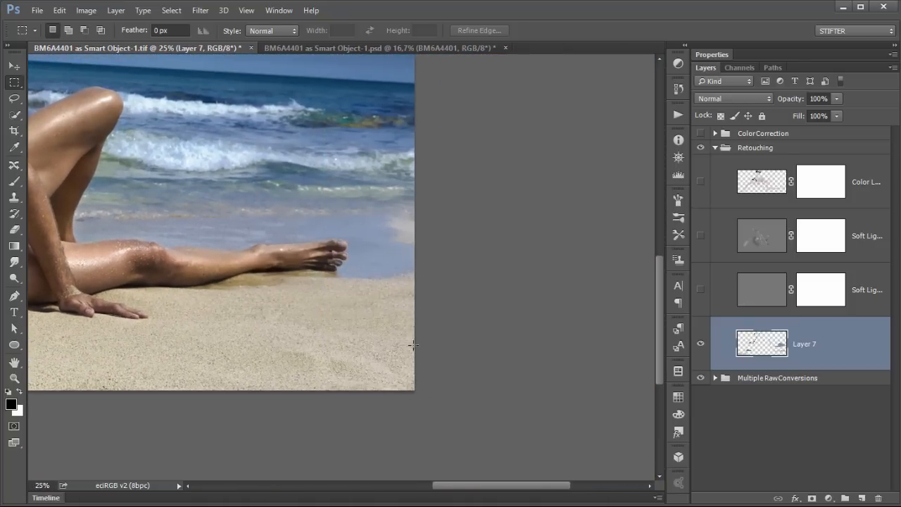
Step: Toggle Layer 7 repeatedly while moving along the sand and arm to compare the retouching
left_click(700, 345)
left_click(700, 345)
left_click(700, 346)
left_click(700, 345)
left_click(700, 345)
left_click(700, 345)
left_click_drag(70, 321, 383, 316)
left_click(700, 345)
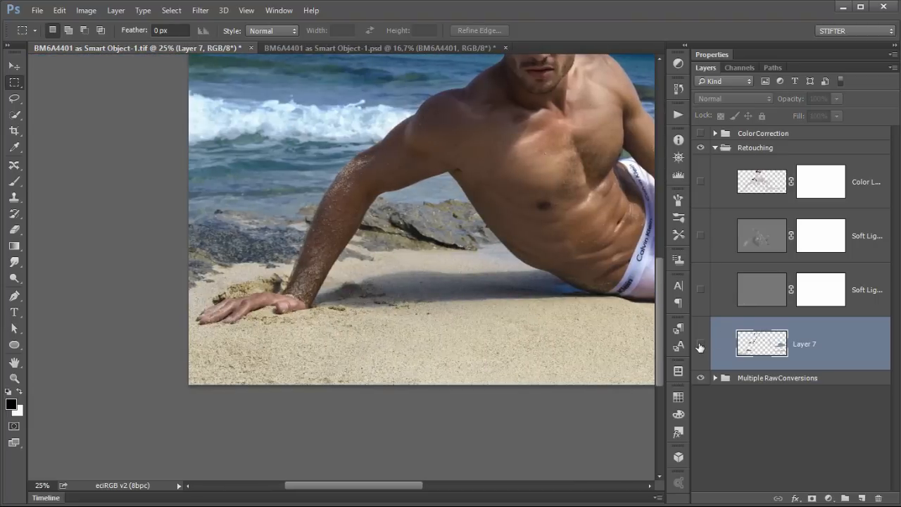
left_click(700, 345)
Step: Zoom out to the full photo, hide Layer 7 and marquee the rocks near the foot to compare their removal, then deselect and show it
left_click_drag(480, 238, 183, 306)
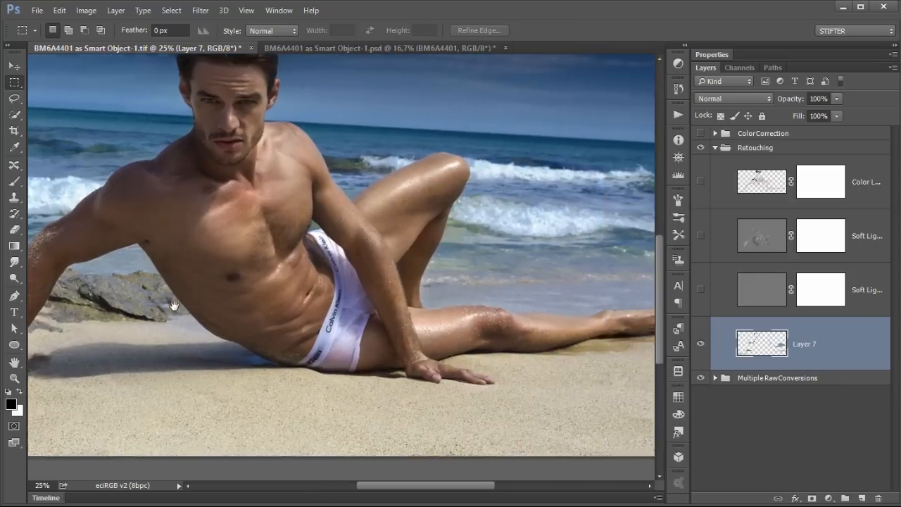
left_click_drag(581, 284, 417, 293)
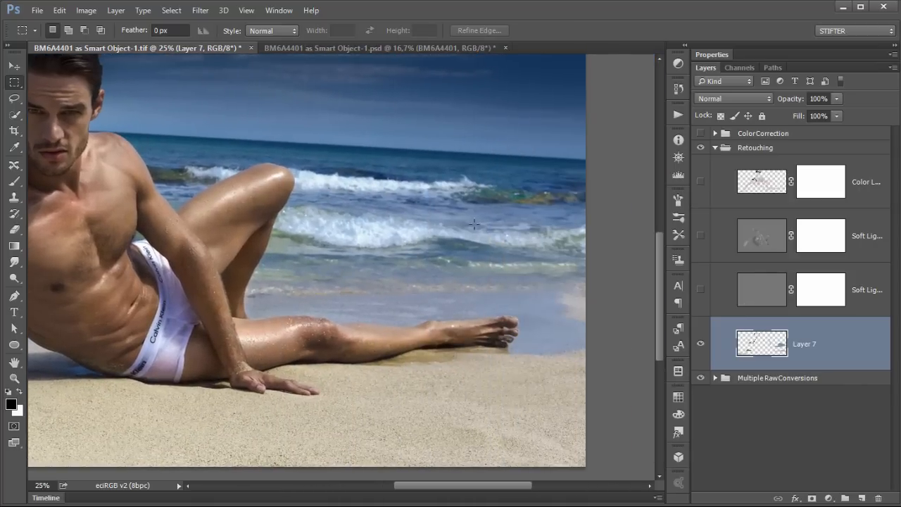
key("ctrl+minus")
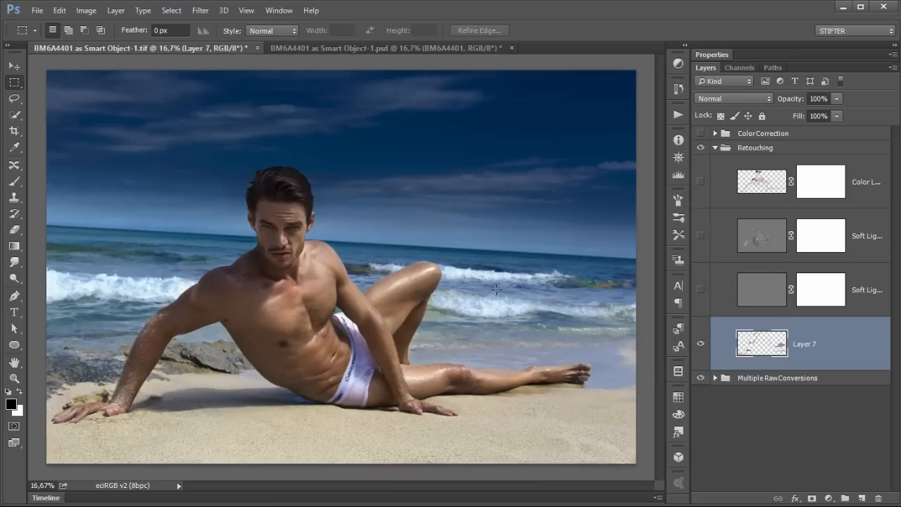
left_click(700, 344)
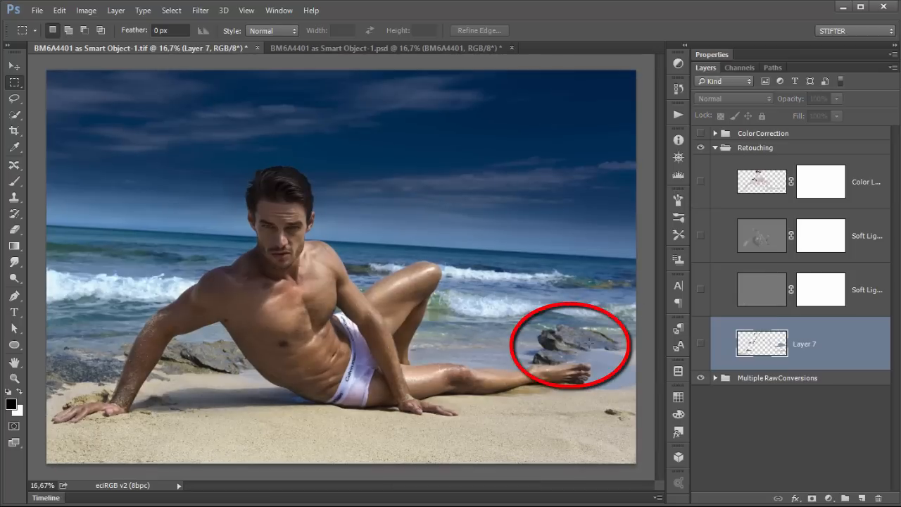
left_click_drag(513, 304, 633, 400)
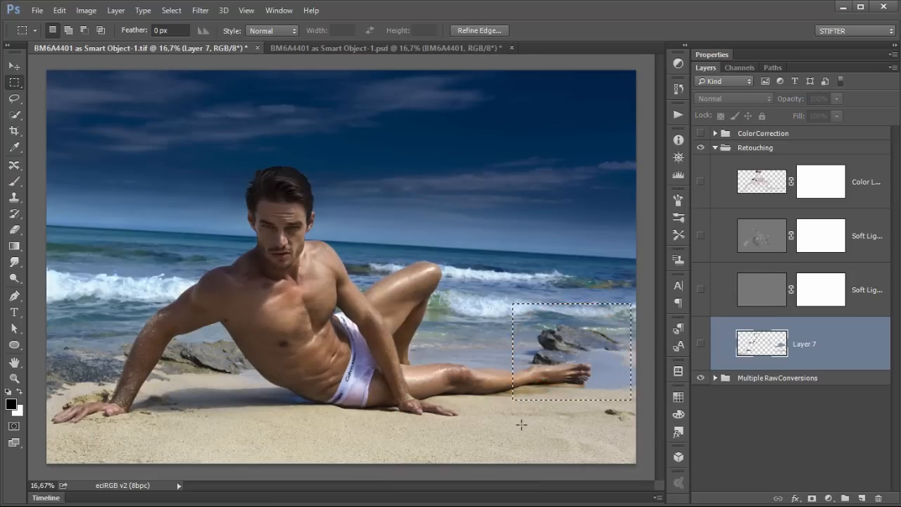
left_click(515, 420)
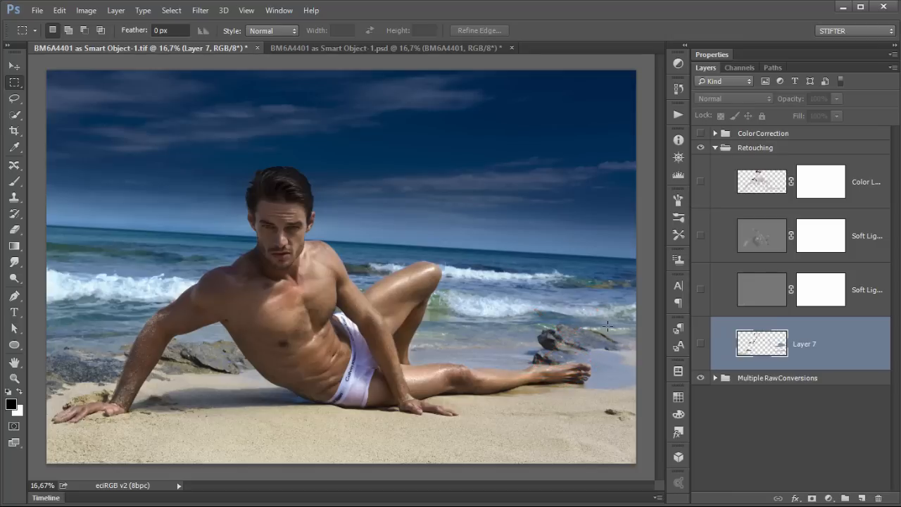
left_click(701, 343)
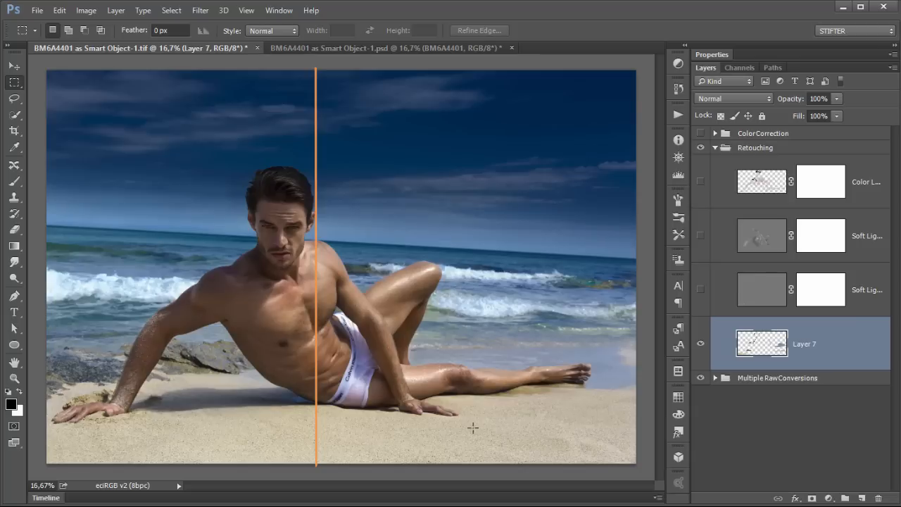
left_click(700, 344)
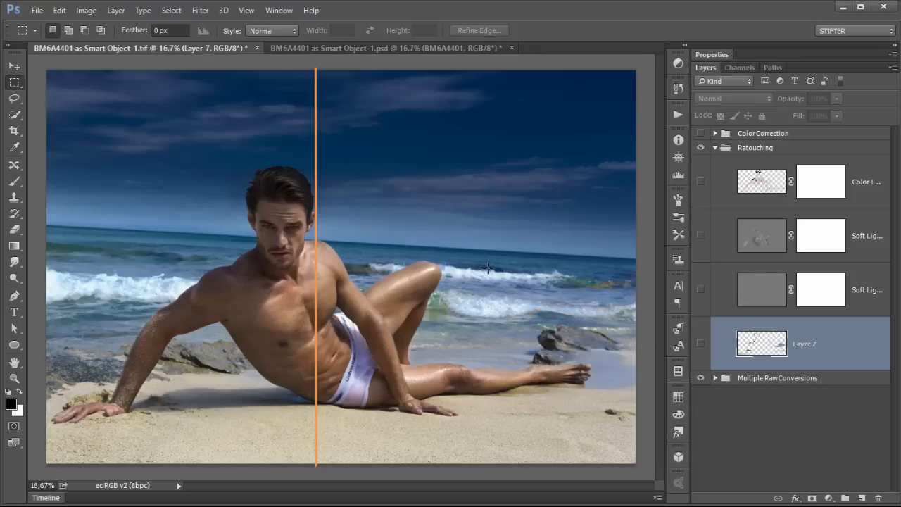
left_click_drag(527, 316, 621, 412)
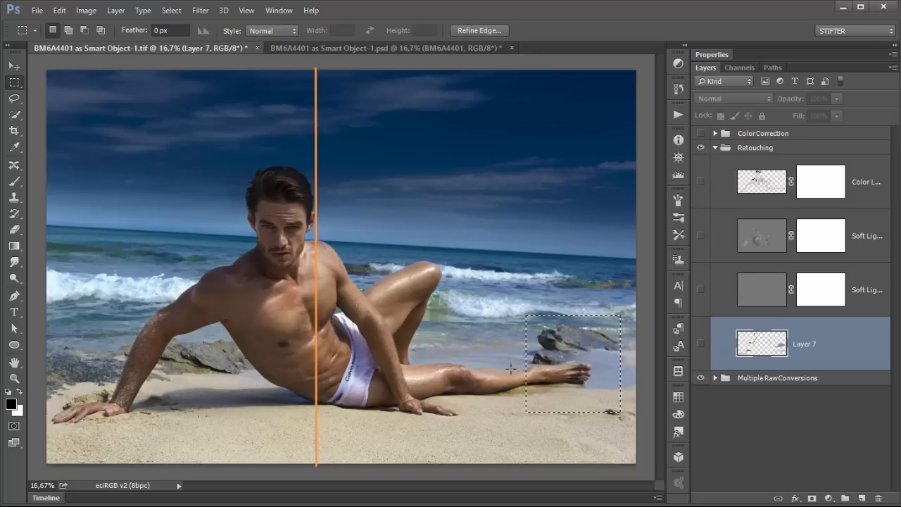
left_click(514, 373)
left_click(700, 345)
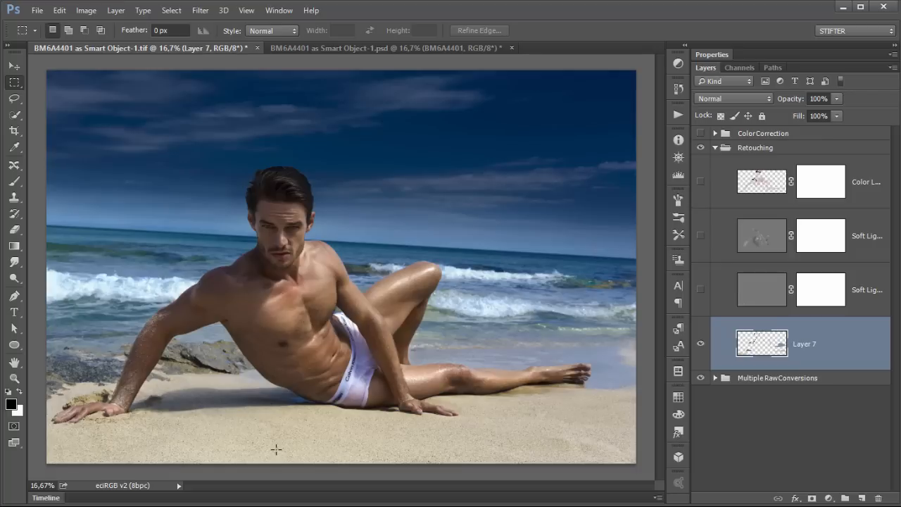
Step: Zoom to 100% on the chest and shoulder and hide Layer 7 to compare the skin cleanup
key("ctrl+1")
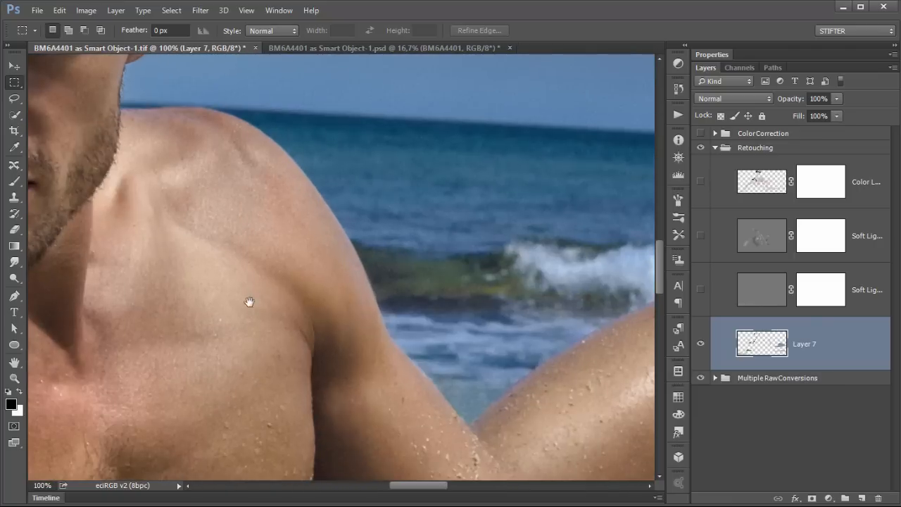
left_click_drag(249, 302, 446, 279)
left_click(700, 344)
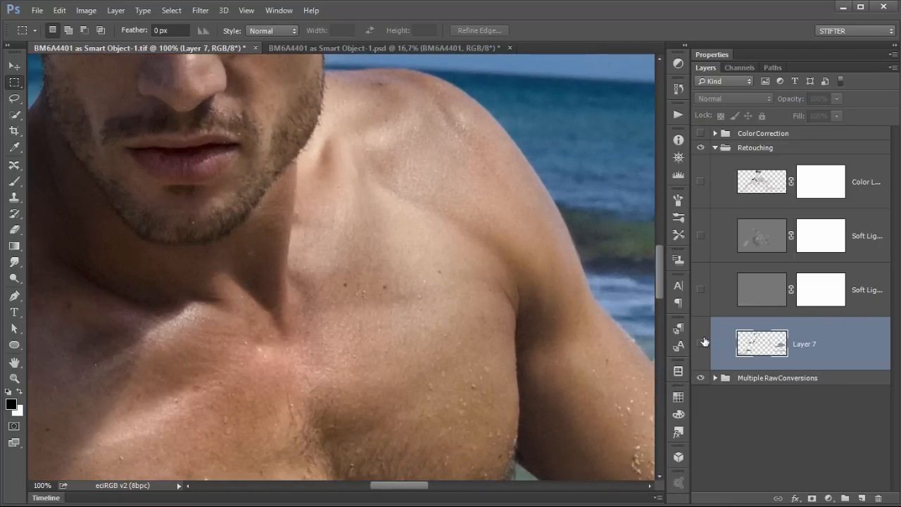
left_click_drag(362, 242, 370, 307)
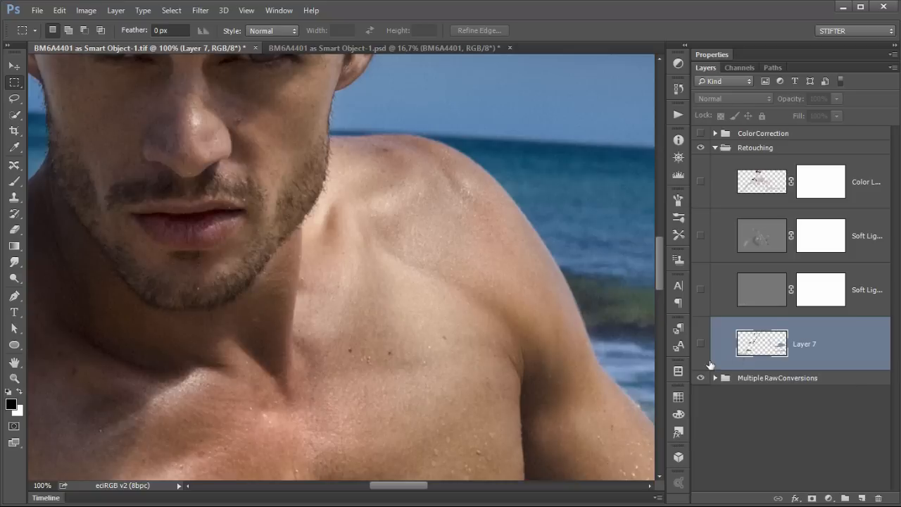
Step: Toggle Layer 7 while zooming in on the lips to compare the retouching around the mouth
left_click(700, 344)
left_click(701, 343)
left_click(700, 344)
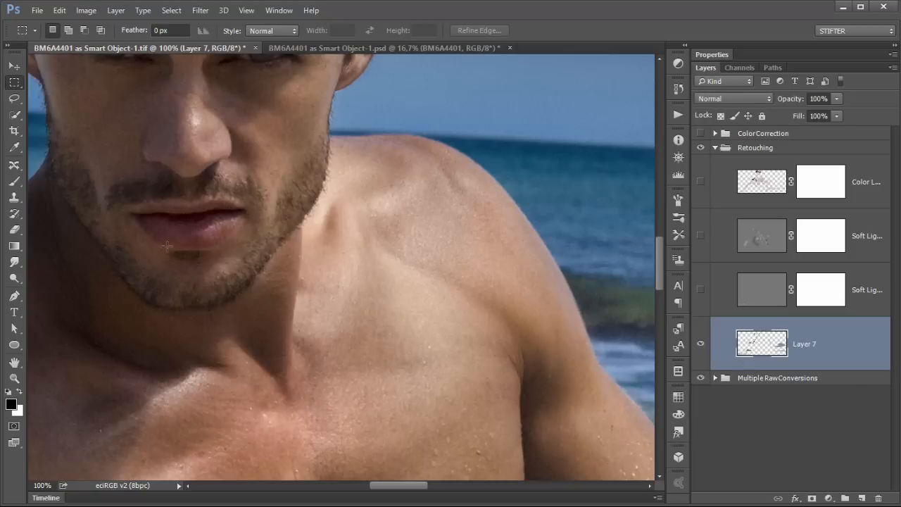
left_click_drag(122, 176, 252, 248)
left_click(701, 344)
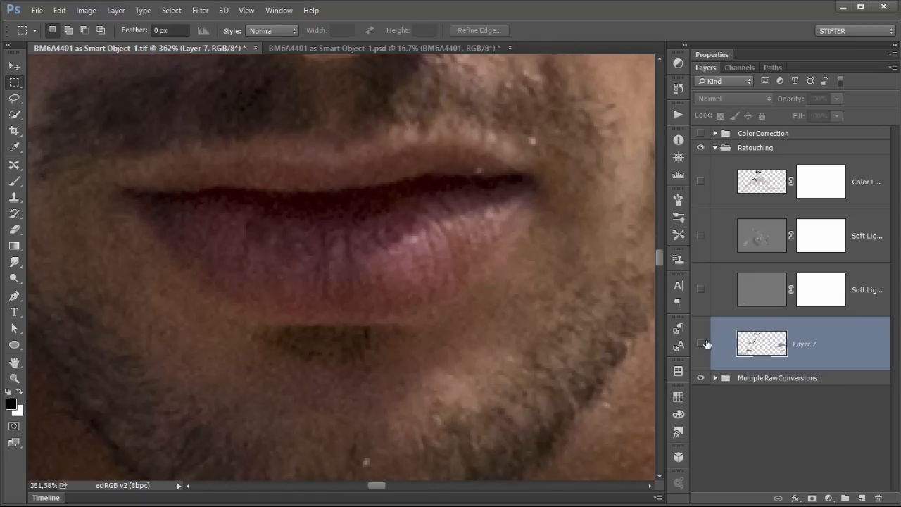
left_click(701, 344)
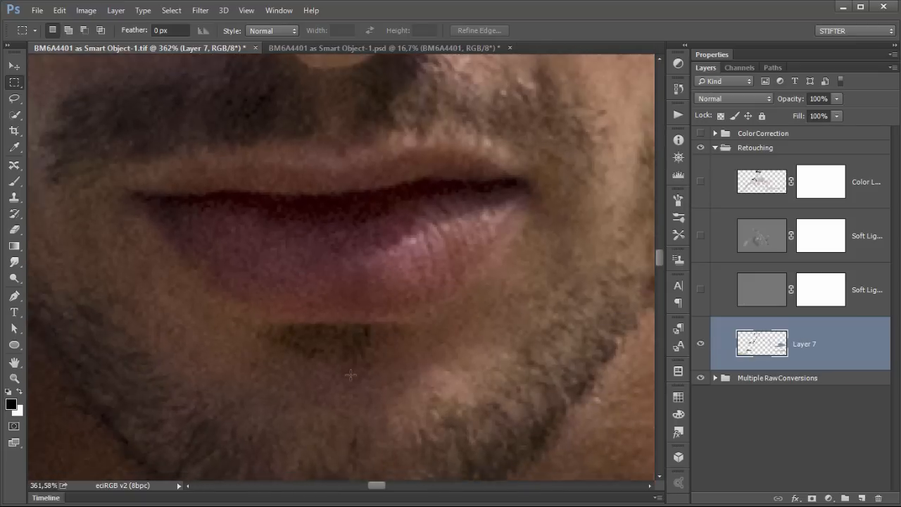
Step: Zoom out to the full photo and toggle Layer 7 off and on to compare the whole image
key("ctrl+minus")
key("ctrl+minus")
key("ctrl+minus")
key("ctrl+minus")
key("ctrl+minus")
key("ctrl+minus")
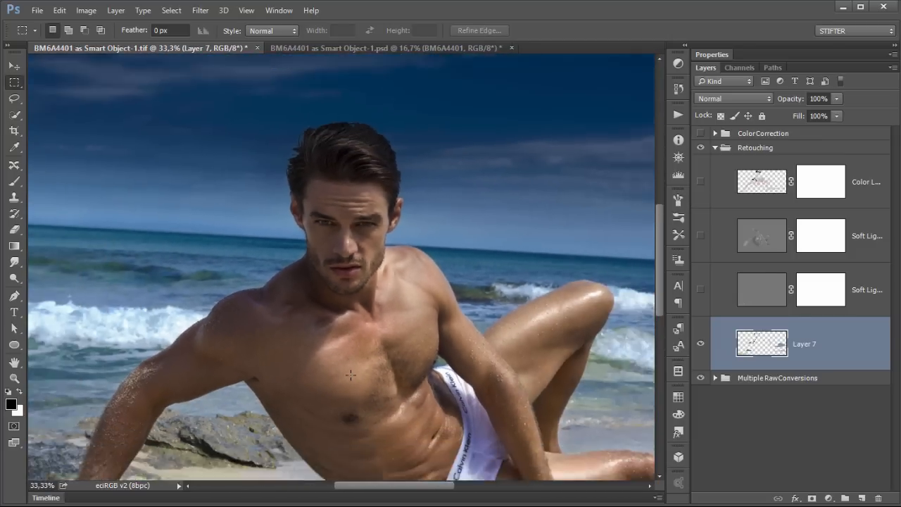
key("ctrl+minus")
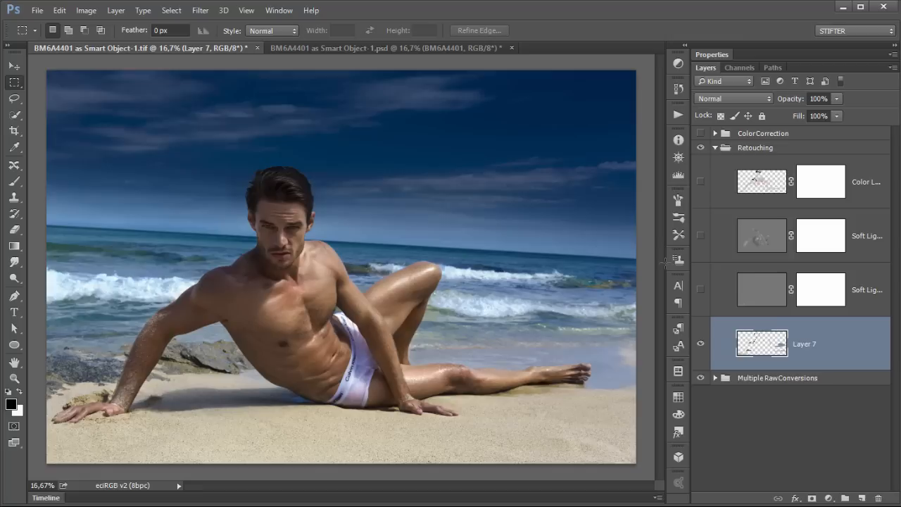
left_click(705, 341)
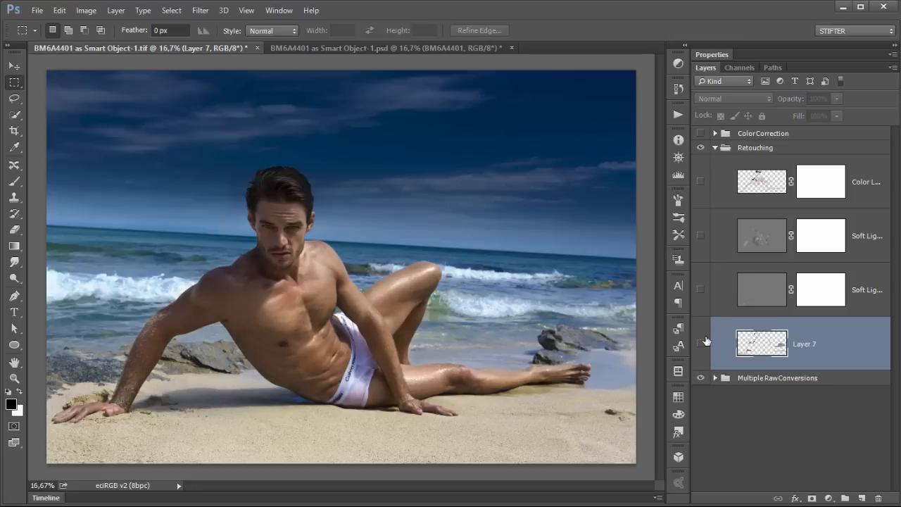
left_click(705, 341)
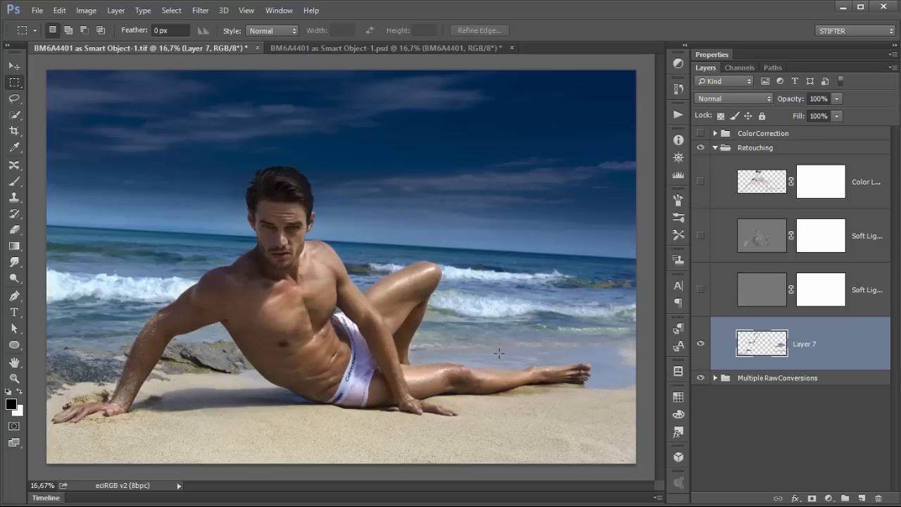
Step: Show and select the lower Soft Light 50% Gray Layer, then zoom in on the face
left_click(700, 290)
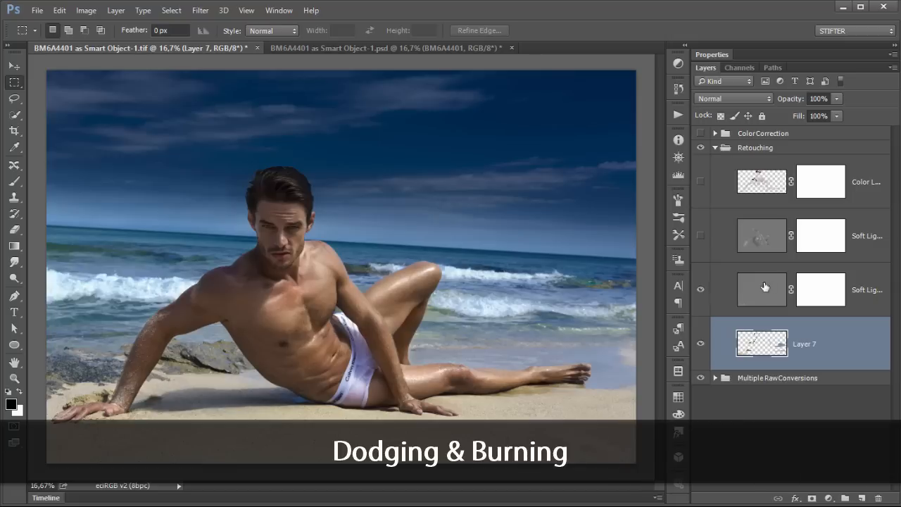
left_click(726, 303)
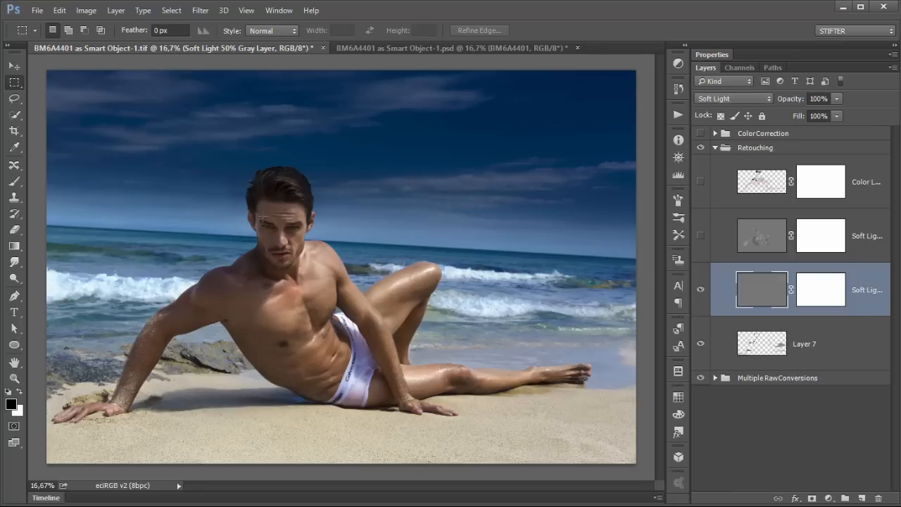
left_click_drag(220, 186, 376, 336)
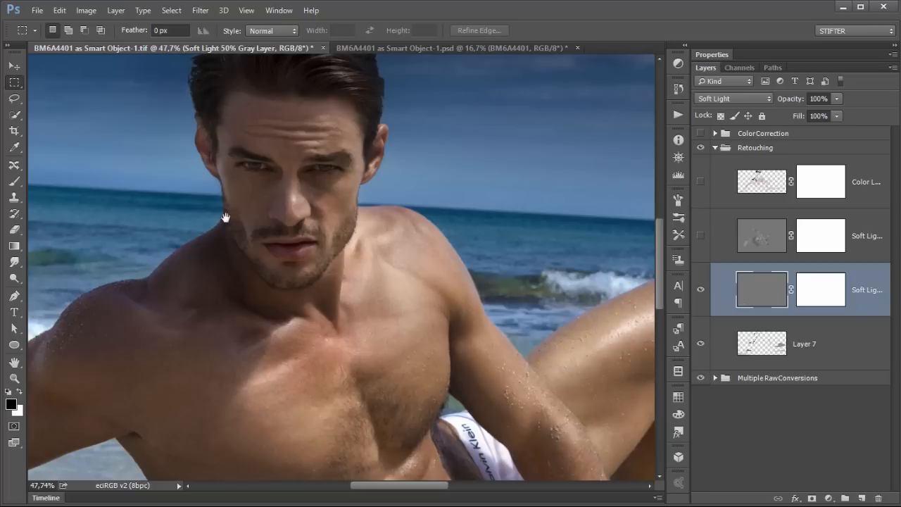
left_click_drag(209, 138, 361, 297)
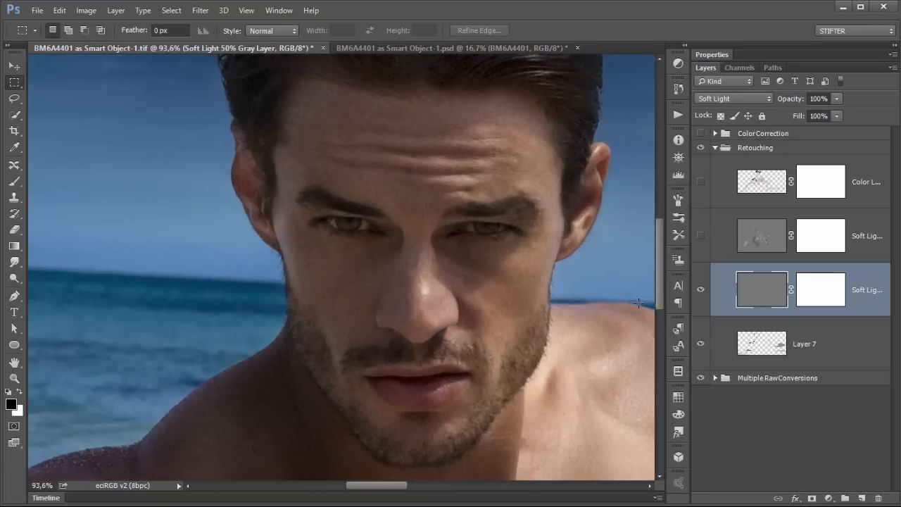
Step: Toggle the lower Soft Light layer repeatedly on the face to compare the dodging and burning
left_click(701, 302)
left_click(701, 301)
left_click(701, 302)
left_click(701, 301)
left_click(701, 302)
left_click_drag(470, 315, 164, 122)
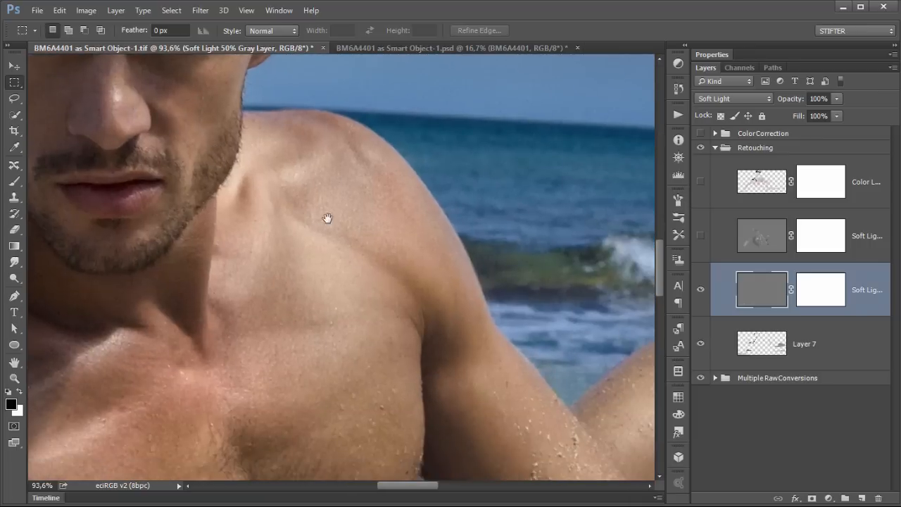
Step: Toggle the lower Soft Light layer on the shoulder, then zoom out and move to the arm and knee
left_click(702, 291)
left_click(701, 292)
key("ctrl+minus")
key("ctrl+minus")
left_click_drag(470, 291, 217, 254)
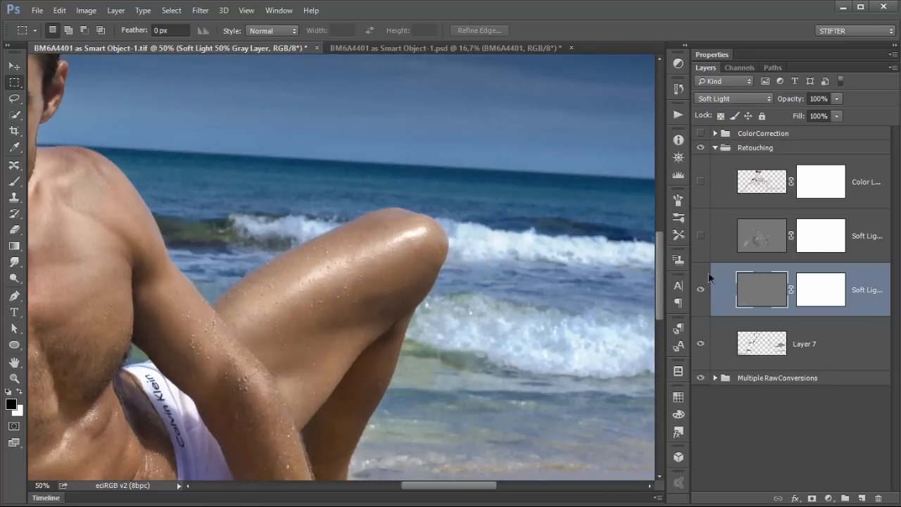
Step: Toggle the lower Soft Light layer on the arm and torso to compare the dodging and burning
left_click(700, 289)
left_click(700, 290)
left_click_drag(265, 389, 467, 255)
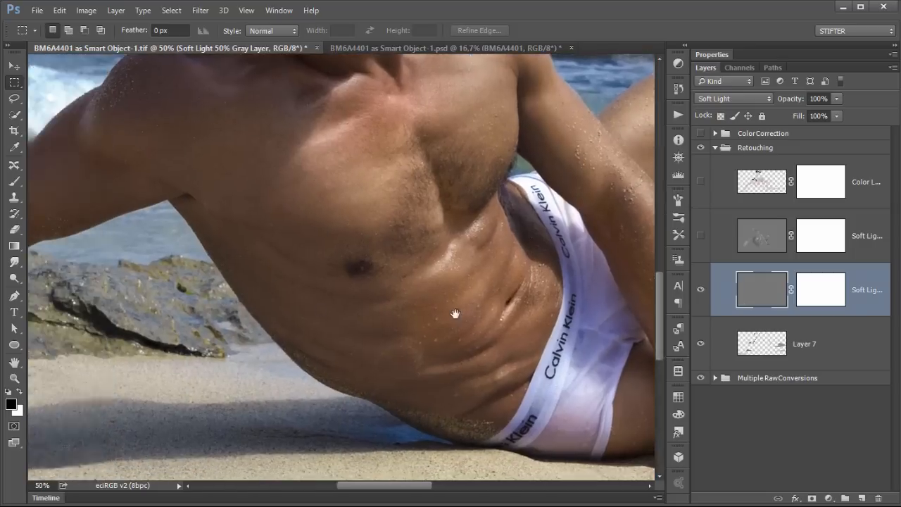
left_click_drag(456, 313, 621, 322)
left_click(700, 289)
left_click(701, 290)
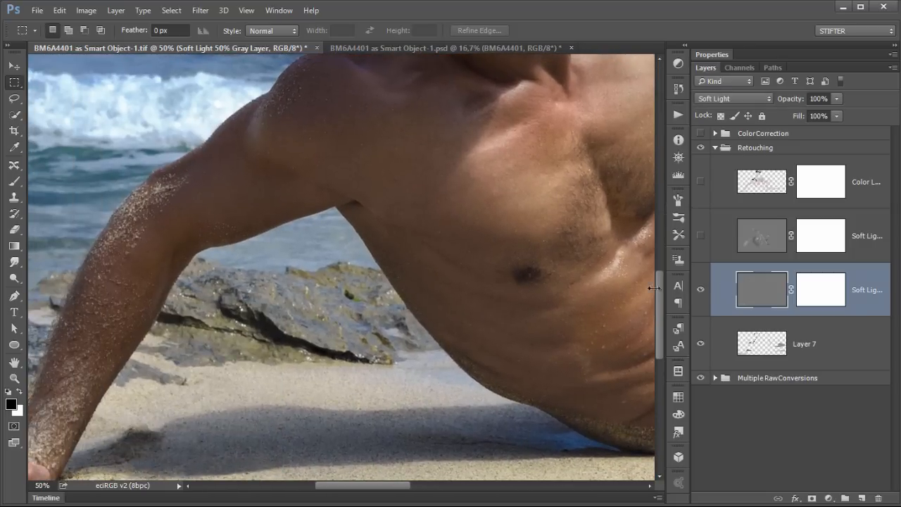
left_click_drag(384, 303, 200, 428)
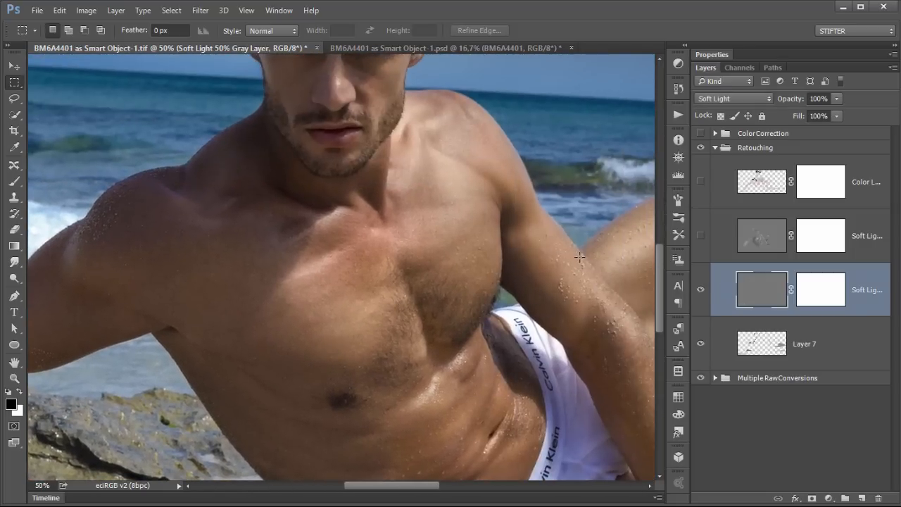
Step: Zoom out to the full photo, view the lower Soft Light layer on its own, then toggle its visibility
key("ctrl+minus")
key("ctrl+minus")
key("ctrl+minus")
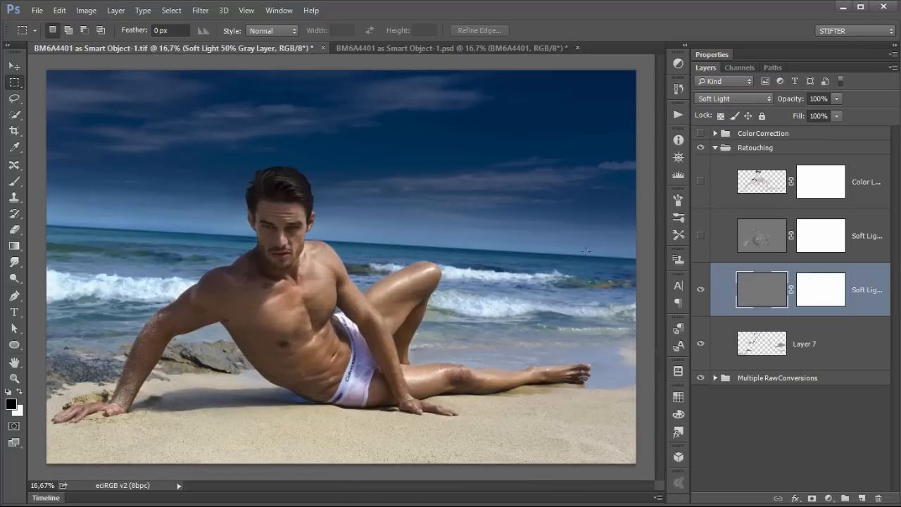
left_click(702, 289, "alt")
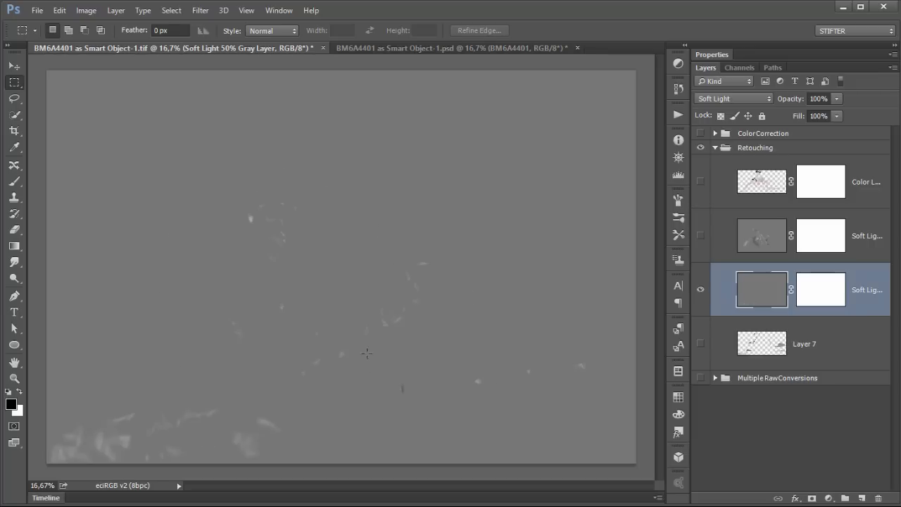
left_click(701, 291, "alt")
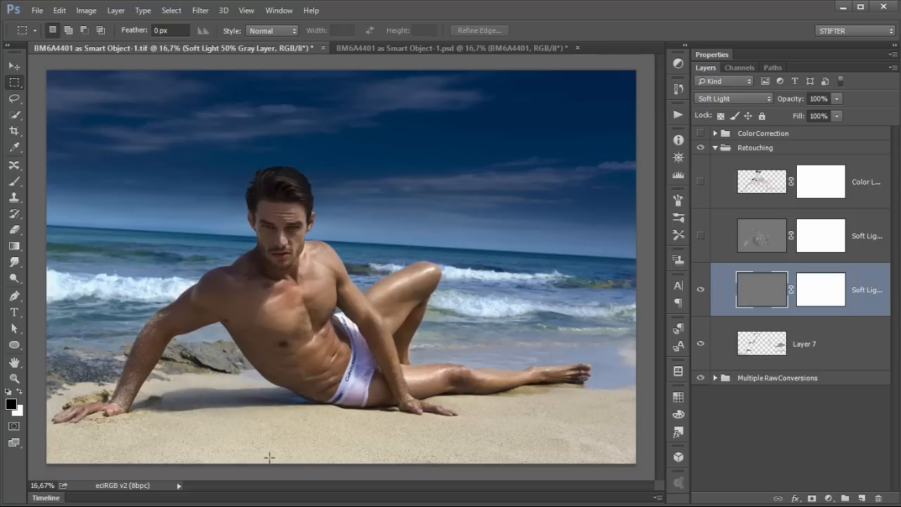
left_click(700, 290)
left_click(700, 290)
left_click(700, 290)
left_click(700, 290)
Step: Select the upper Soft Light layer and view it on its own before restoring the other layers
left_click(717, 238)
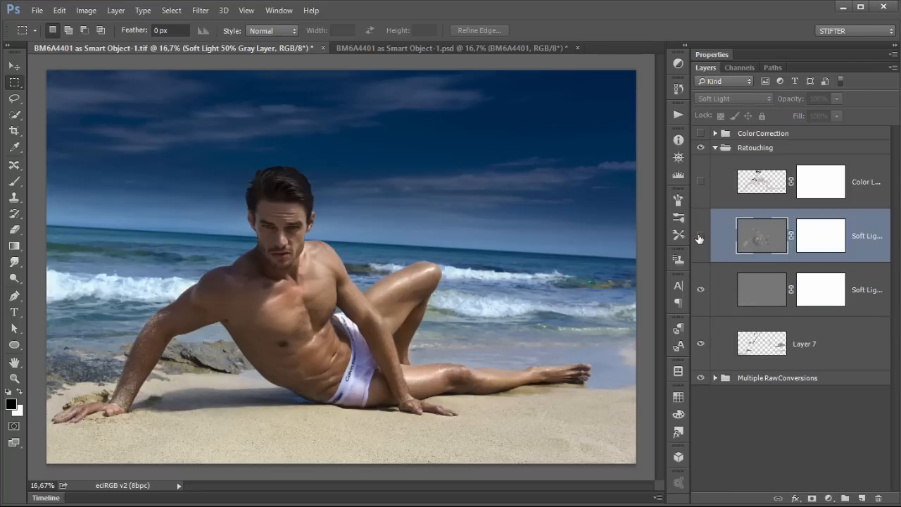
left_click(700, 237, "alt")
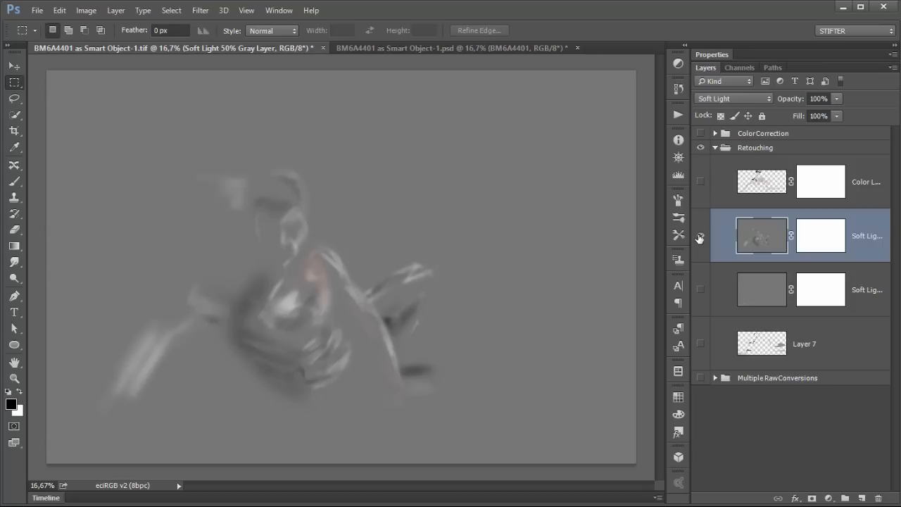
left_click(700, 238, "alt")
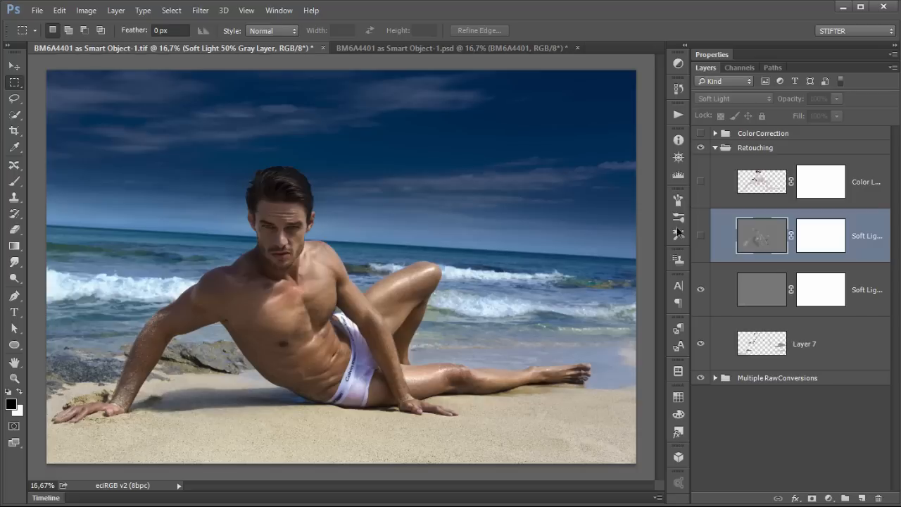
Step: Show the upper Soft Light layer, toggling it repeatedly to compare its shaping effect
left_click(701, 235)
left_click(701, 235)
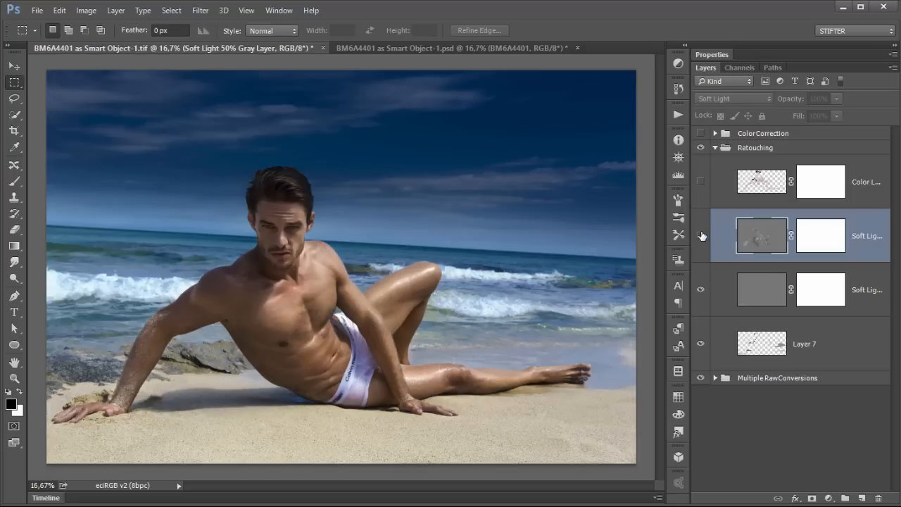
left_click(701, 235)
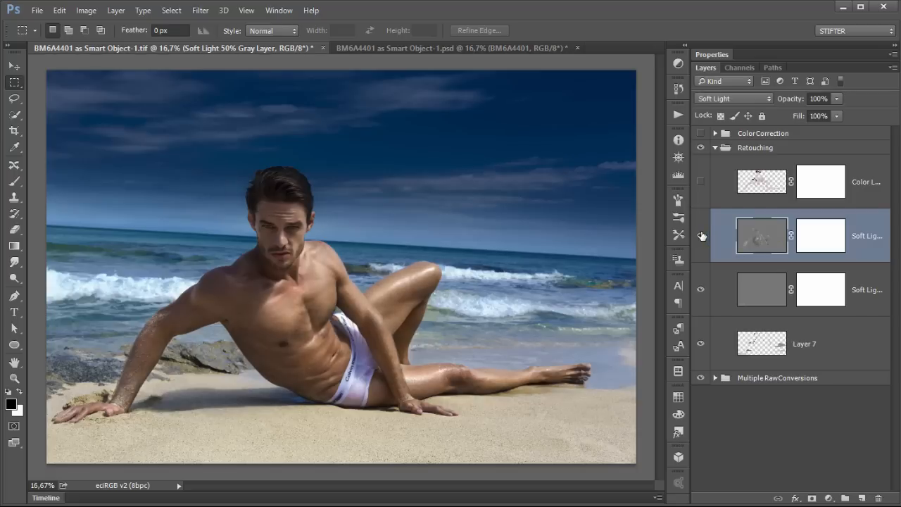
left_click(701, 236)
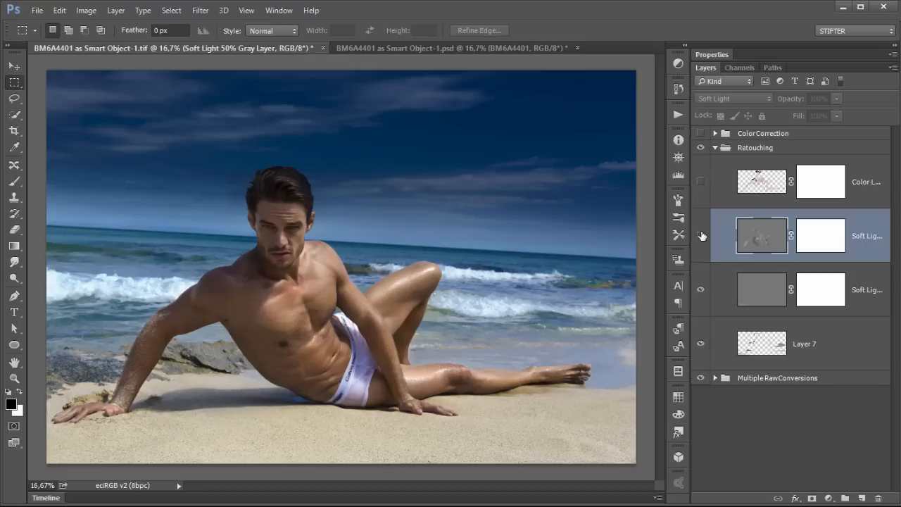
left_click(702, 235)
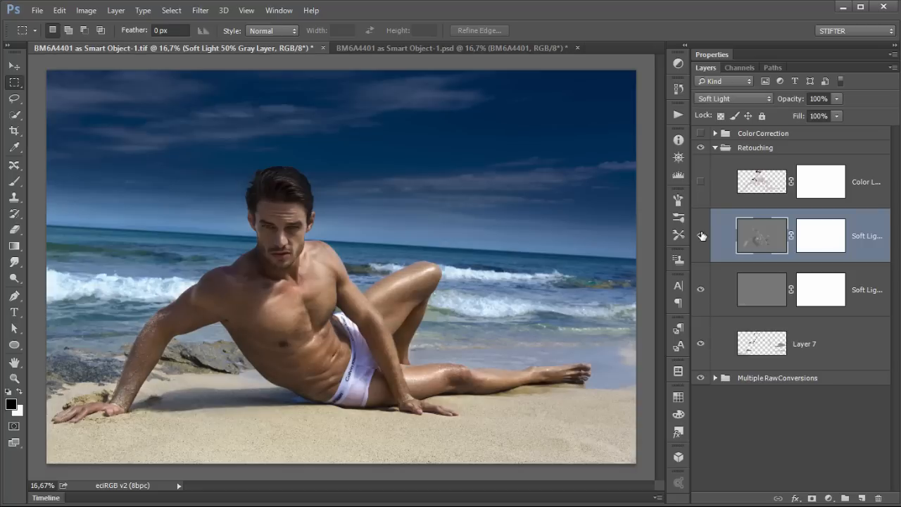
left_click(702, 235)
left_click(701, 236)
left_click(701, 236)
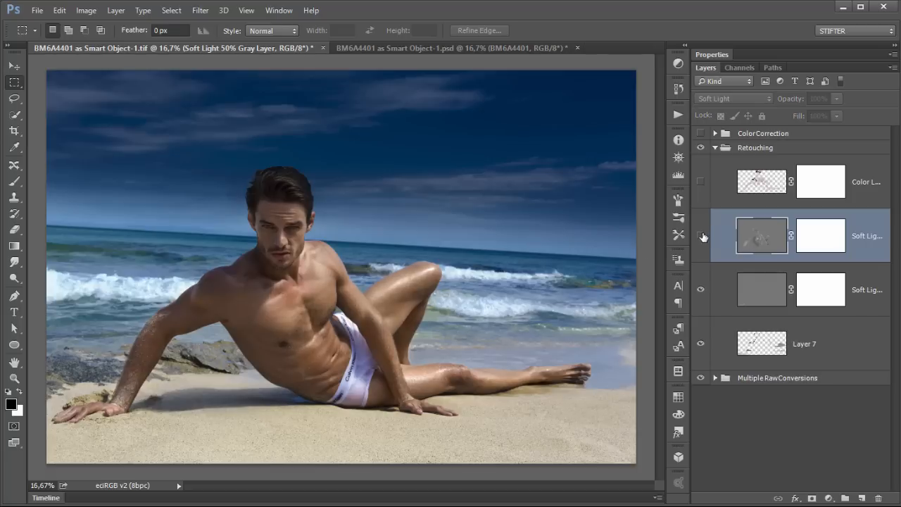
left_click(701, 236)
left_click(702, 236)
left_click(701, 236)
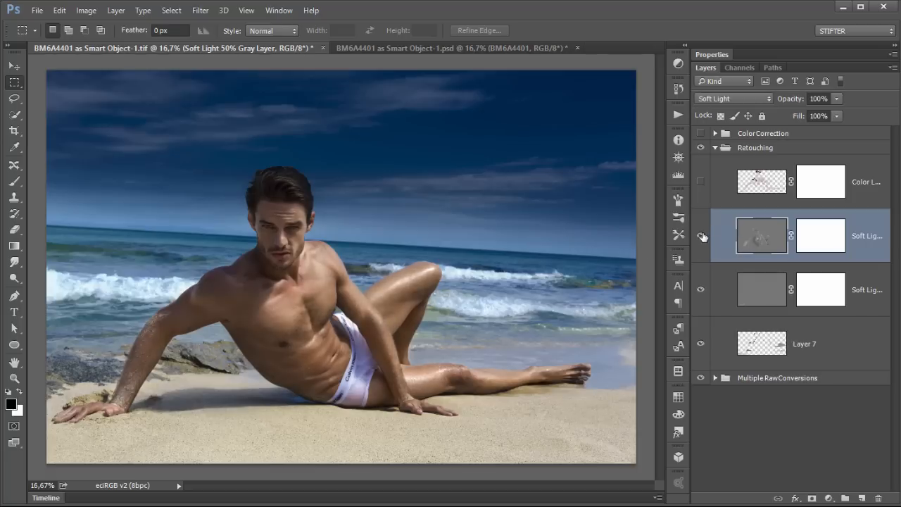
left_click(701, 236)
left_click(702, 236)
Step: Select the Color Layer, zoom in on the chest and shoulder, and toggle it on to compare the colour cleanup
left_click(716, 184)
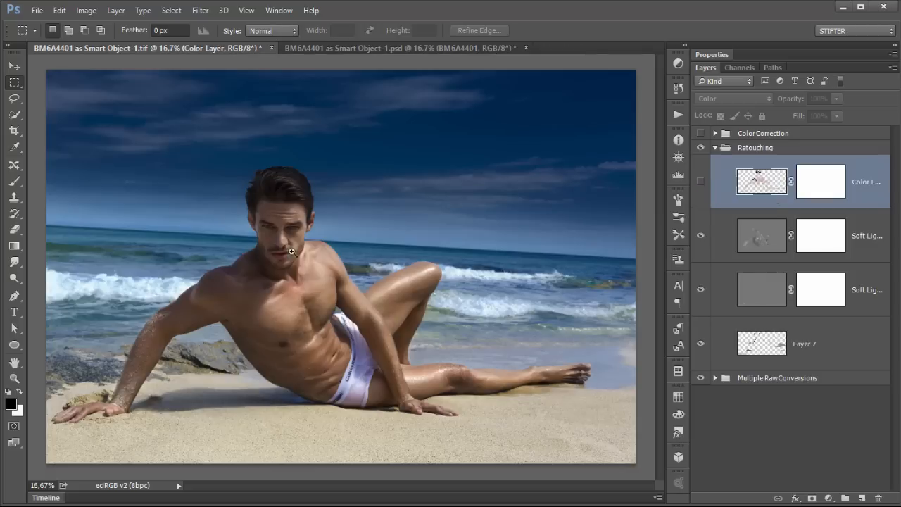
left_click_drag(261, 235, 341, 324)
left_click_drag(194, 140, 584, 419)
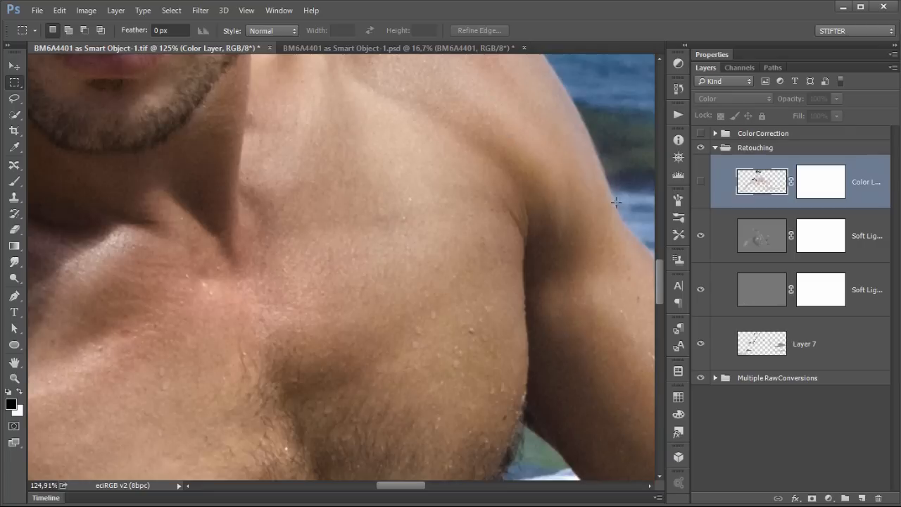
left_click(701, 183)
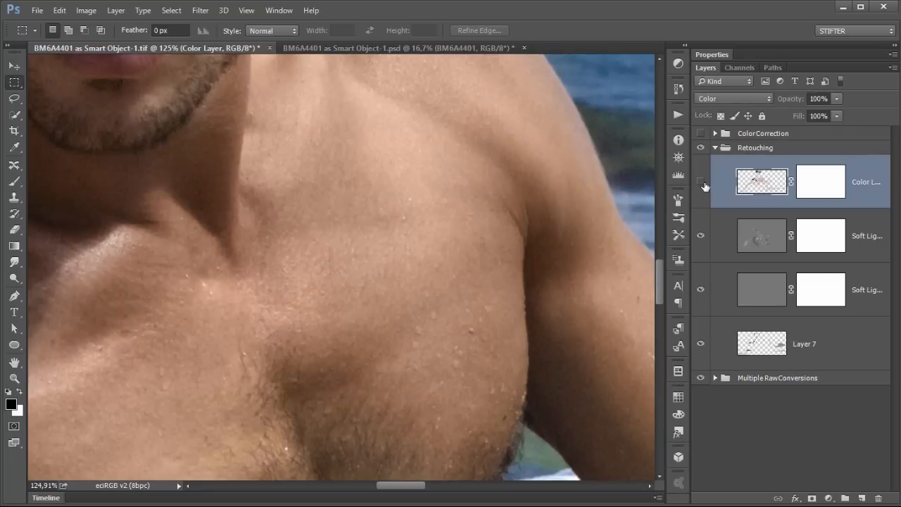
left_click(702, 183)
left_click(702, 183)
left_click(702, 183)
left_click(703, 183)
left_click(702, 183)
left_click(702, 183)
Step: Zoom out, collapse the Retouching group and toggle its visibility repeatedly to compare, then expand it again
key("ctrl+minus")
key("ctrl+minus")
key("ctrl+minus")
key("ctrl+minus")
key("ctrl+minus")
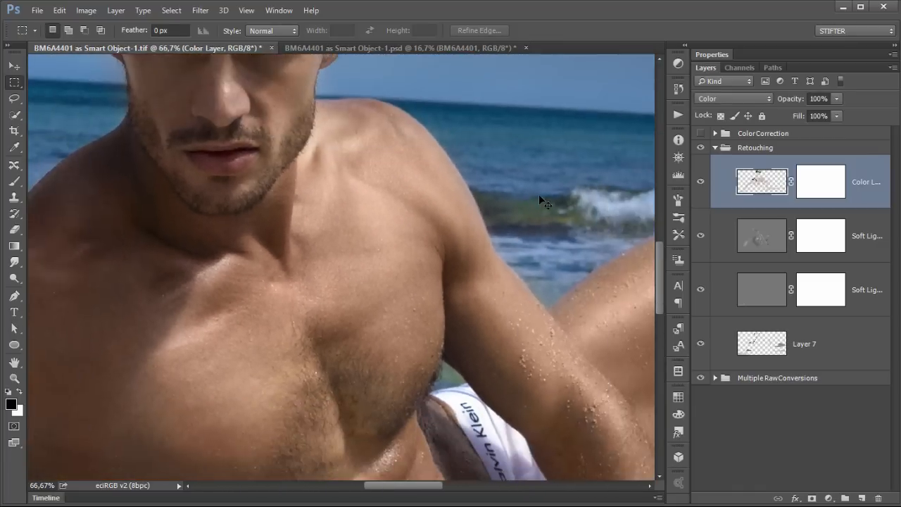
key("ctrl+minus")
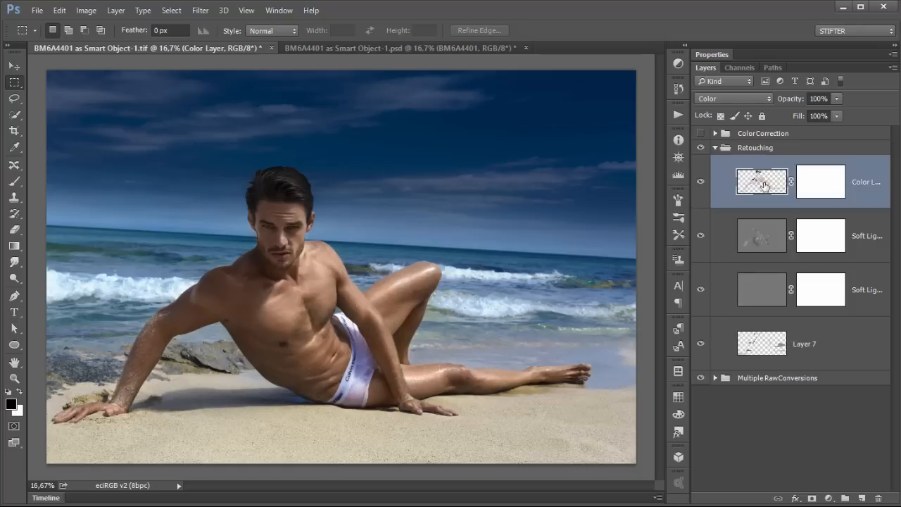
left_click(716, 148)
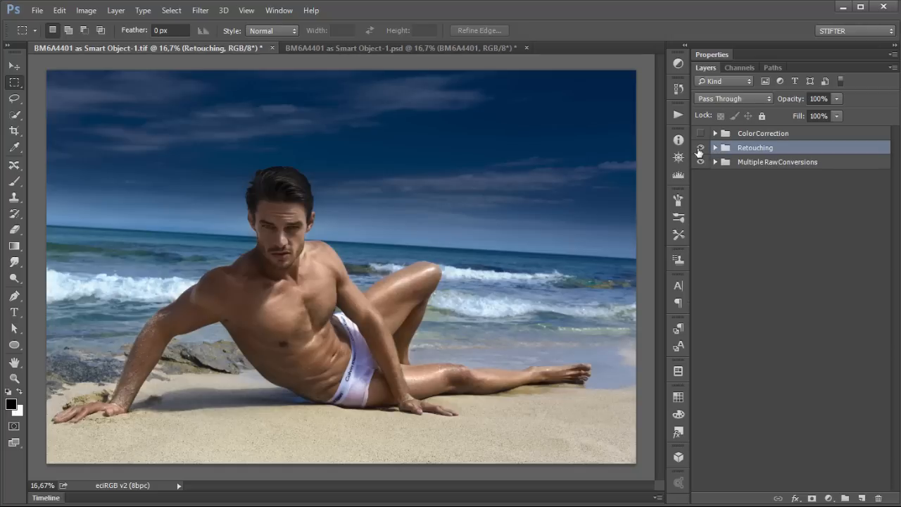
left_click(700, 148)
left_click(700, 148)
left_click(700, 148)
left_click(700, 149)
left_click(700, 148)
left_click(700, 148)
left_click(715, 148)
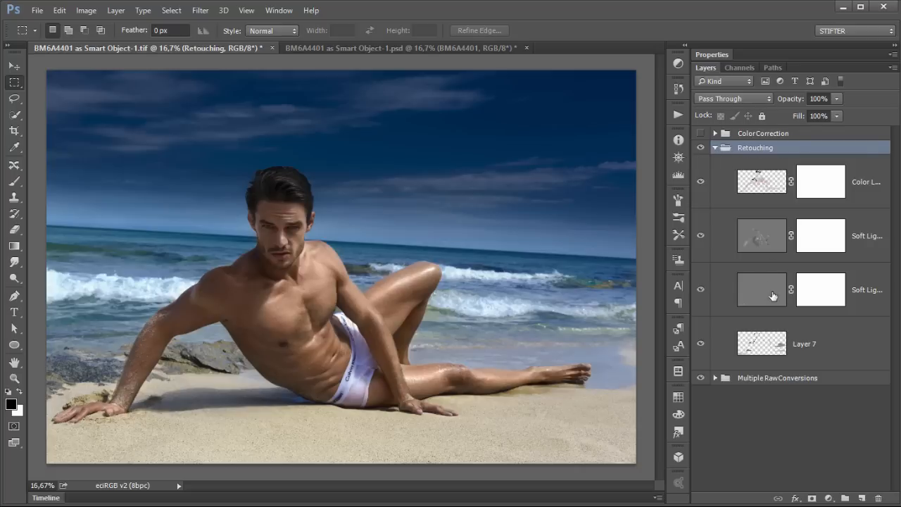
Step: Collapse the Retouching group and switch its visibility off and on several times to compare before and after retouching
left_click(700, 236)
left_click(700, 237)
left_click(714, 148)
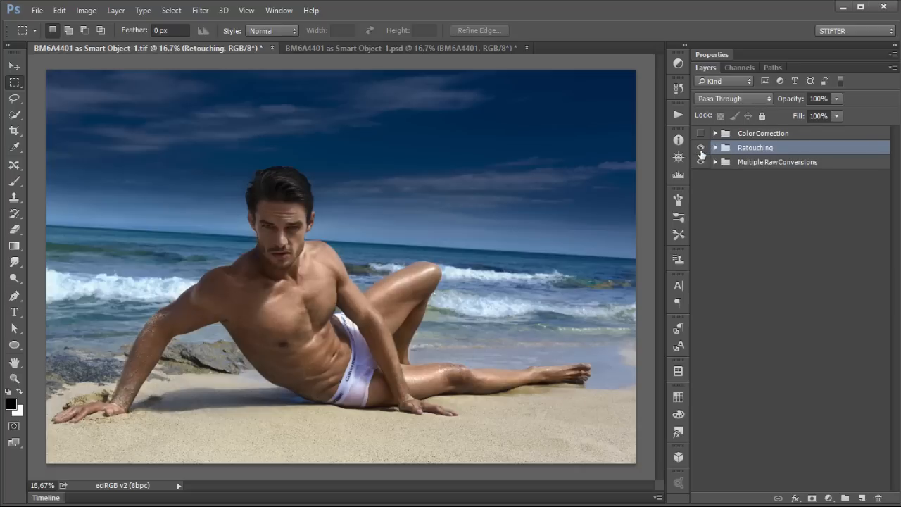
left_click(700, 147)
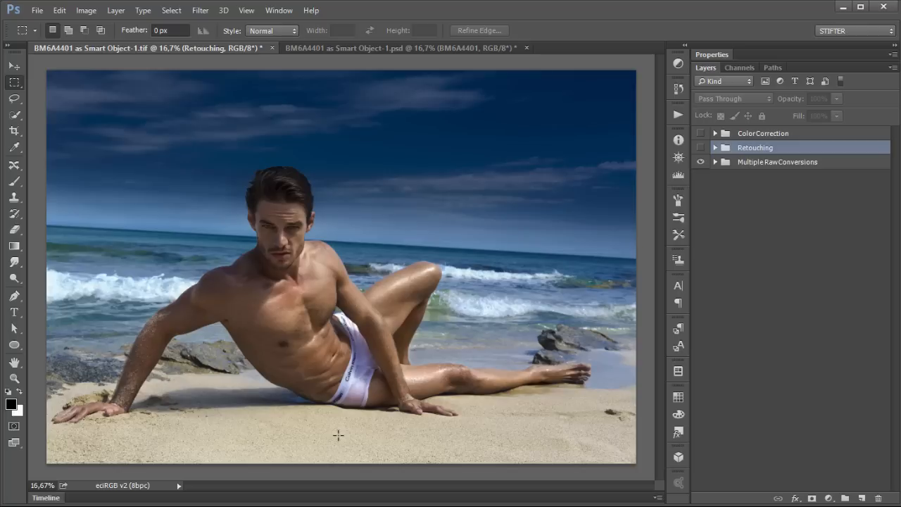
left_click(701, 148)
left_click(701, 148)
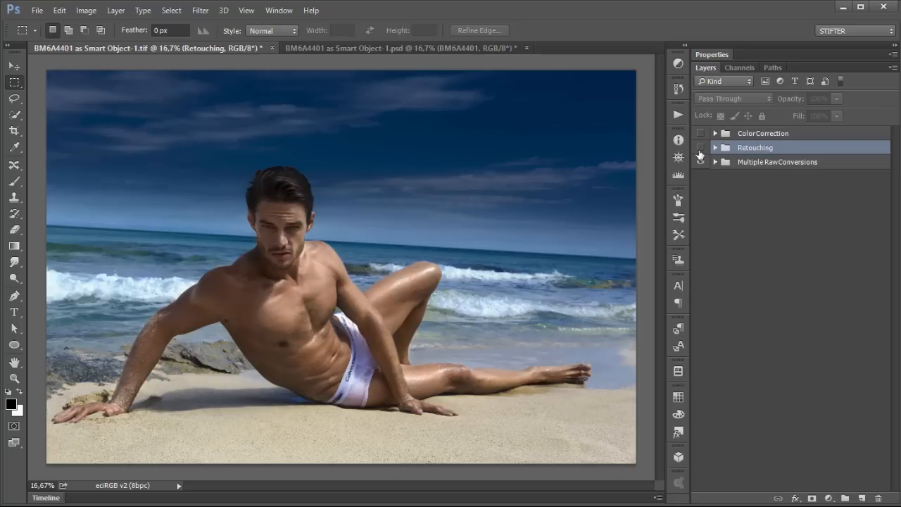
left_click(700, 148)
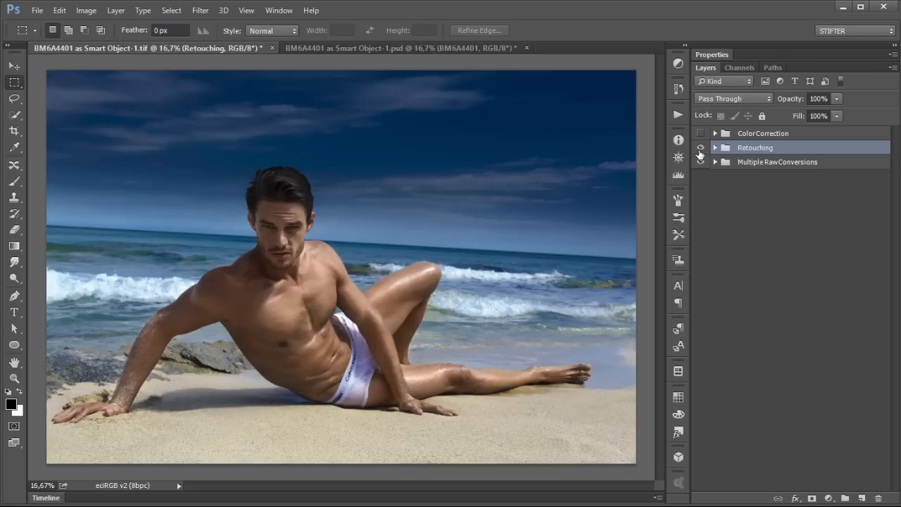
left_click(700, 149)
left_click(701, 150)
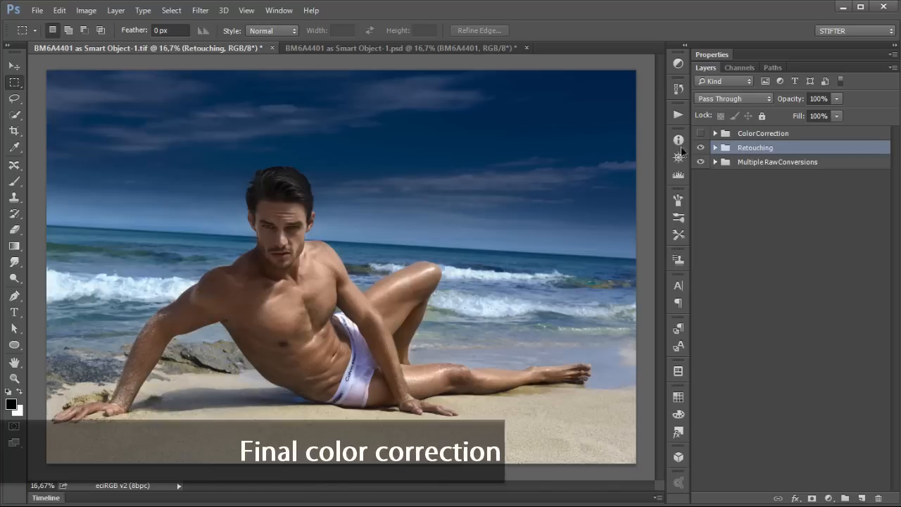
Step: Expand the ColorCorrection group and toggle its visibility to compare the final colour correction
left_click(714, 135)
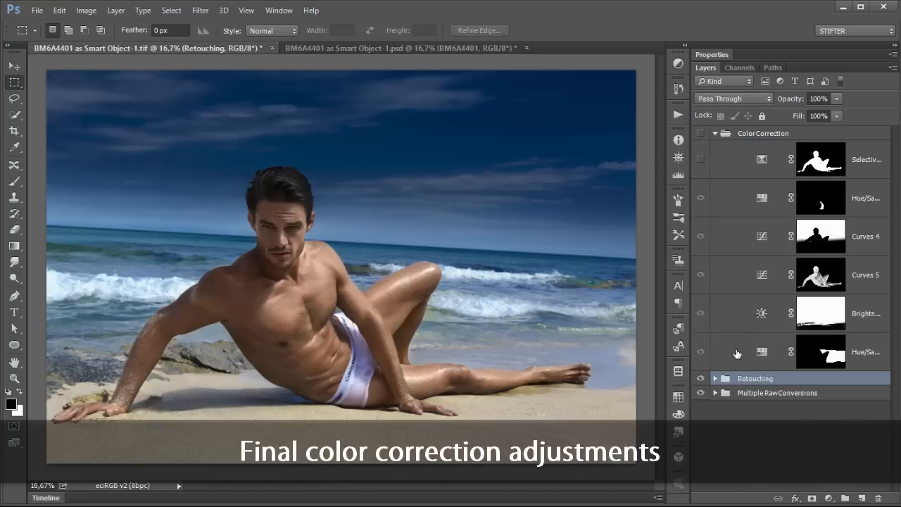
left_click(700, 134)
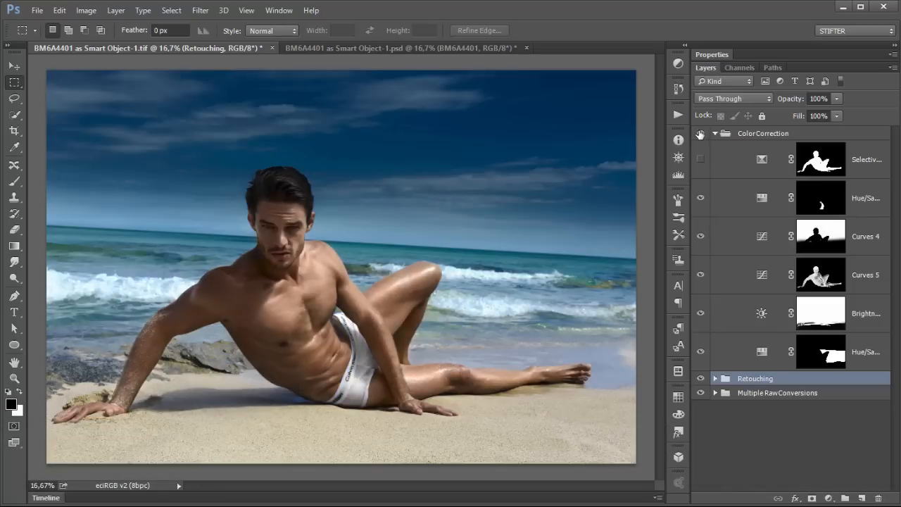
left_click(701, 134)
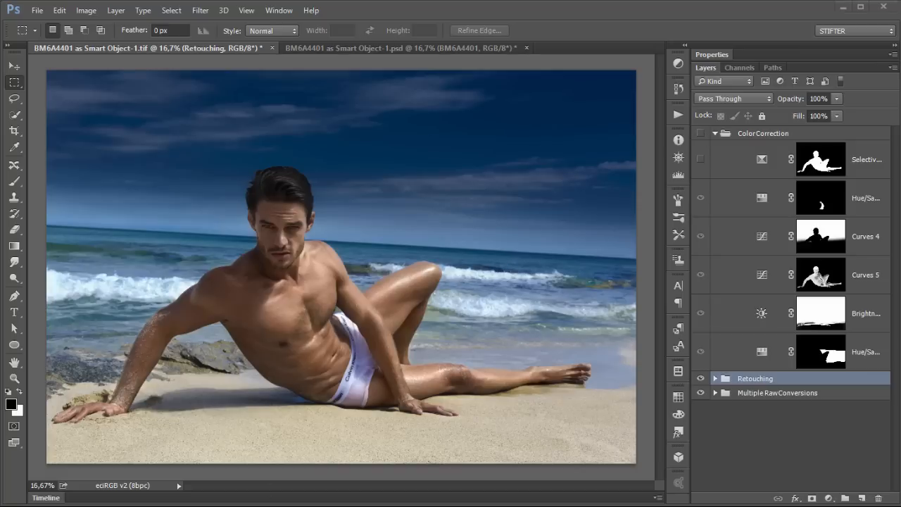
Step: Switch to the Gucci reference image in the browser and back, toggling the ColorCorrection group to compare the colour look
key("alt+Tab")
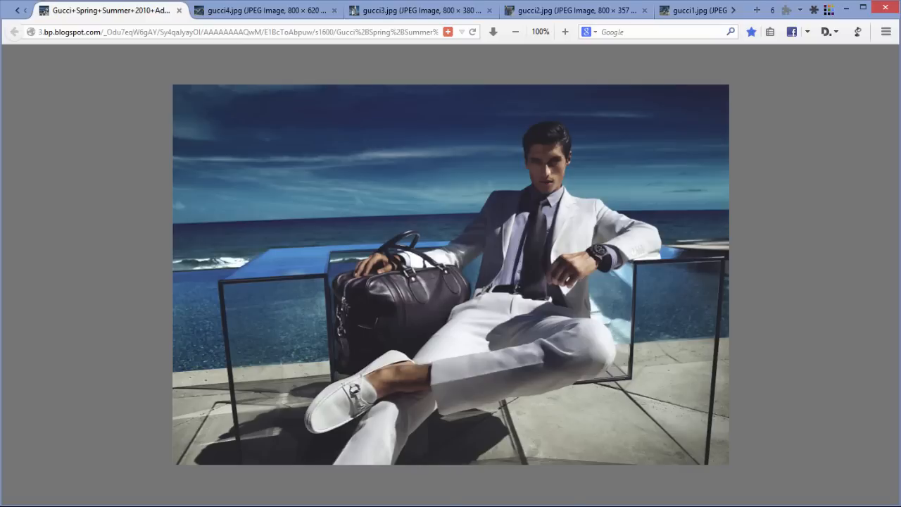
key("alt+Tab")
left_click(701, 133)
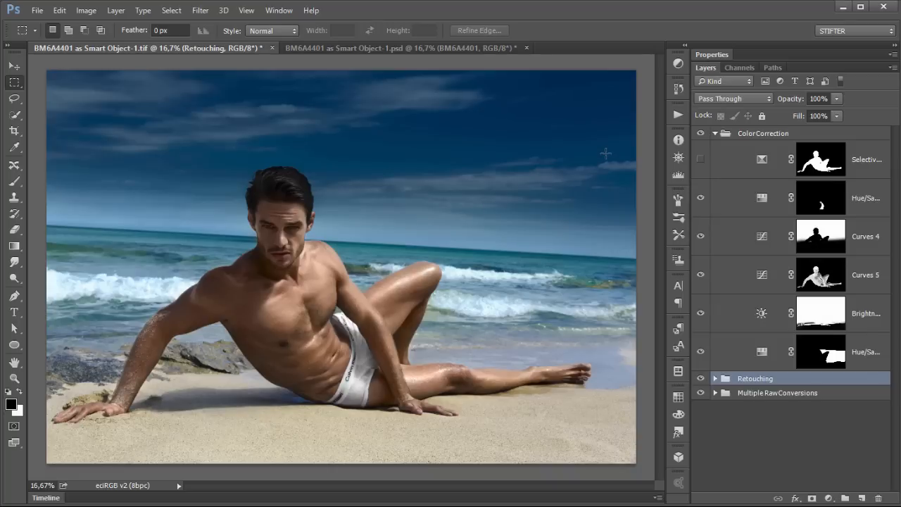
left_click(700, 134)
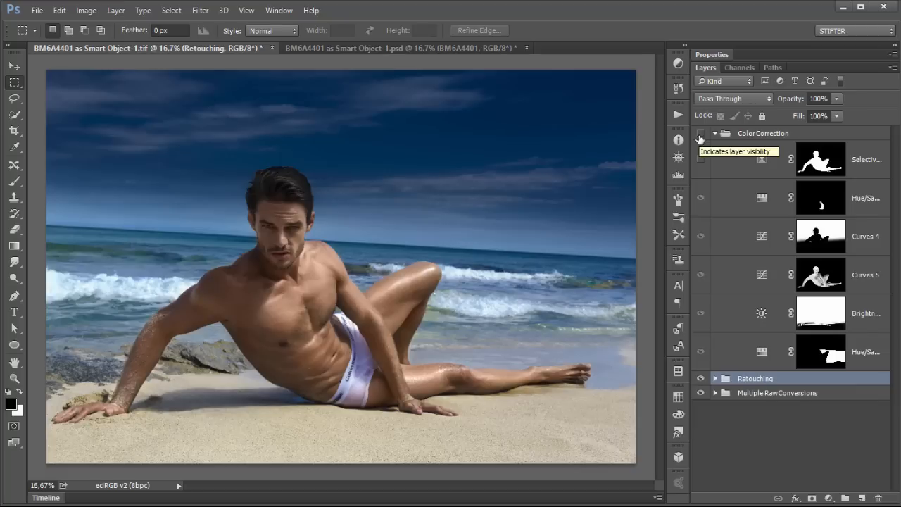
left_click(700, 134)
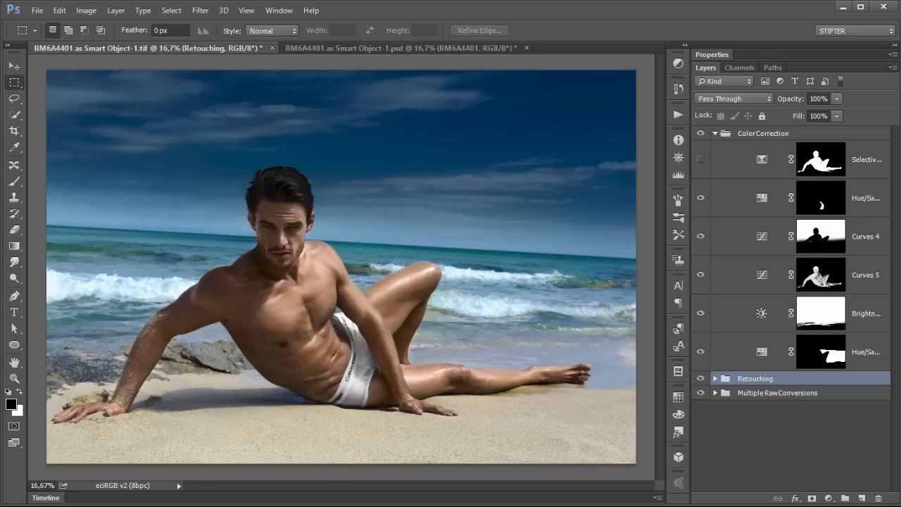
key("alt+Tab")
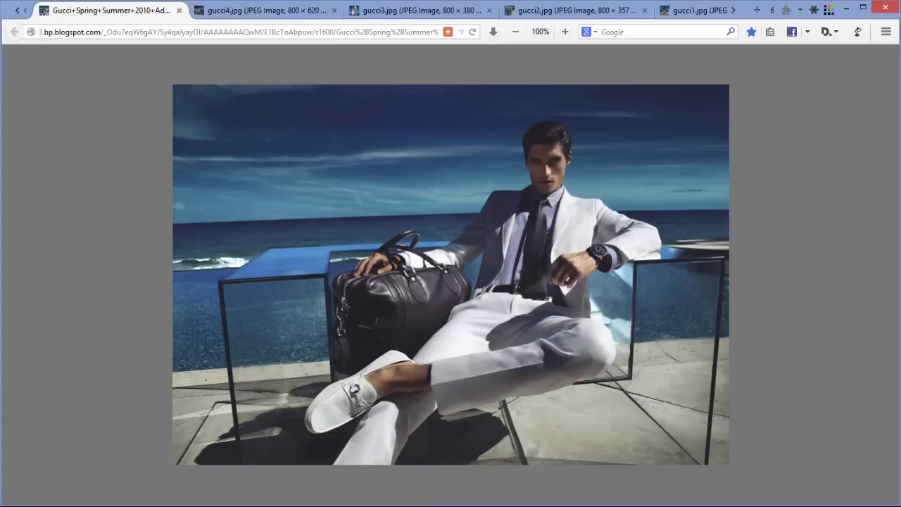
key("alt+Tab")
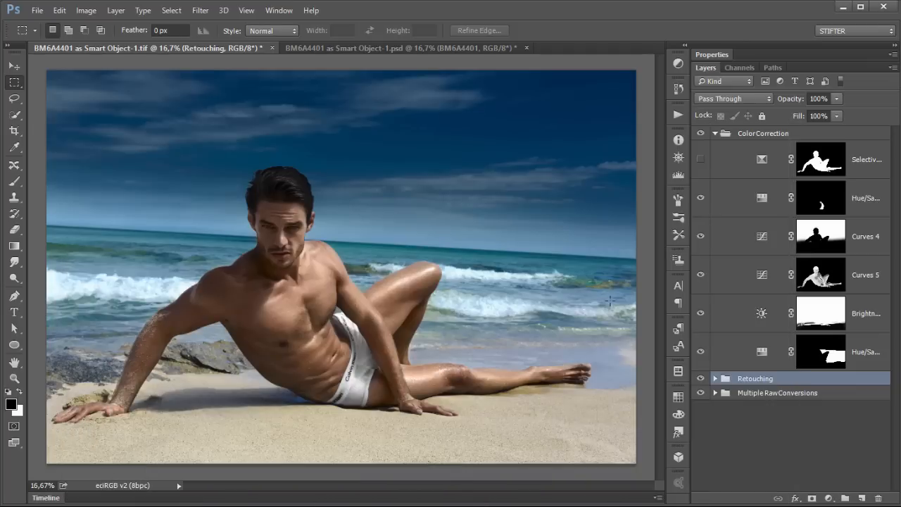
Step: Select the lower Hue/Saturation layer, hide the adjustment layers above it, and toggle it to compare its effect
left_click(739, 350)
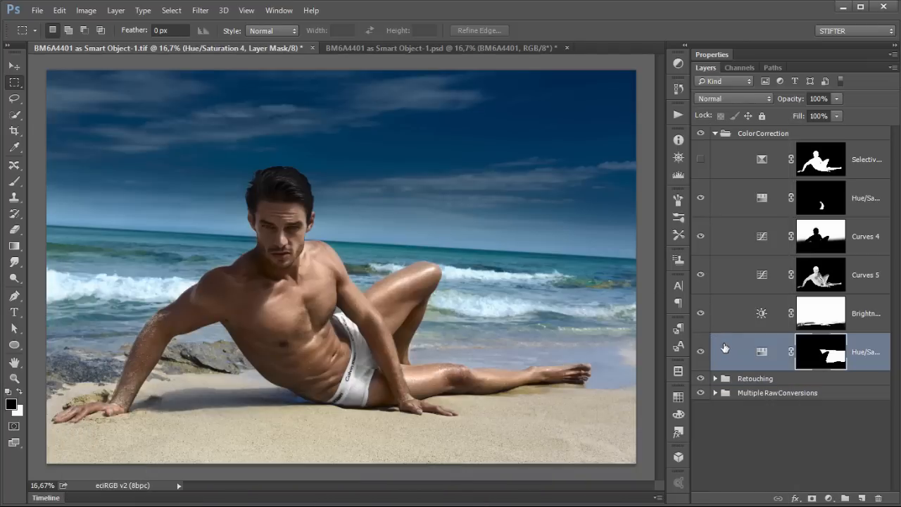
left_click_drag(703, 304, 701, 200)
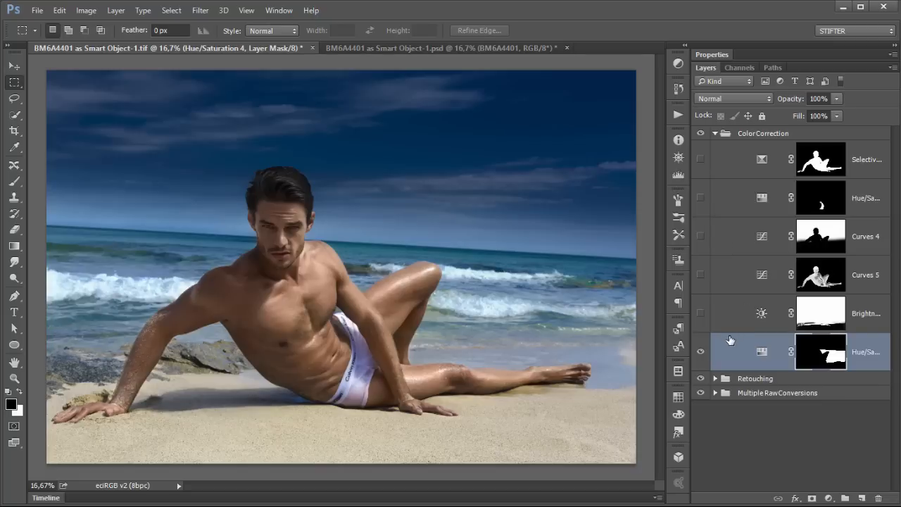
left_click(725, 351)
left_click(701, 351)
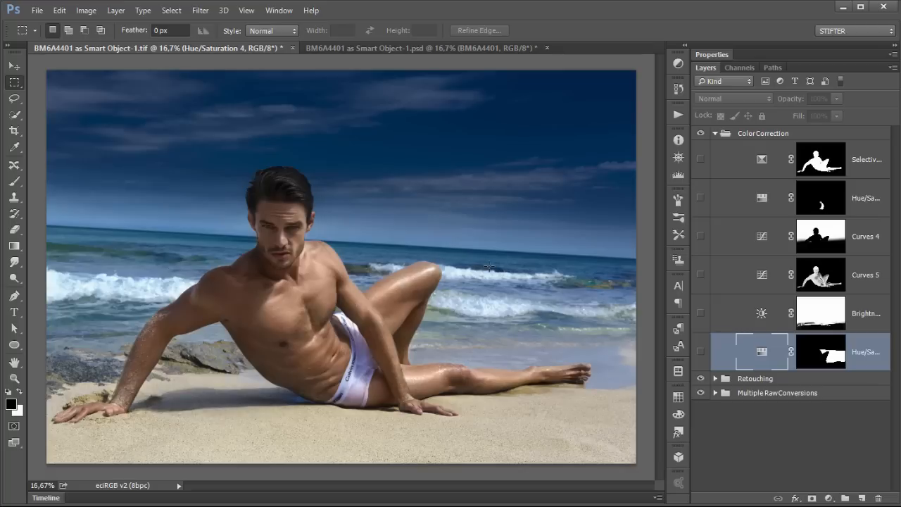
left_click(701, 350)
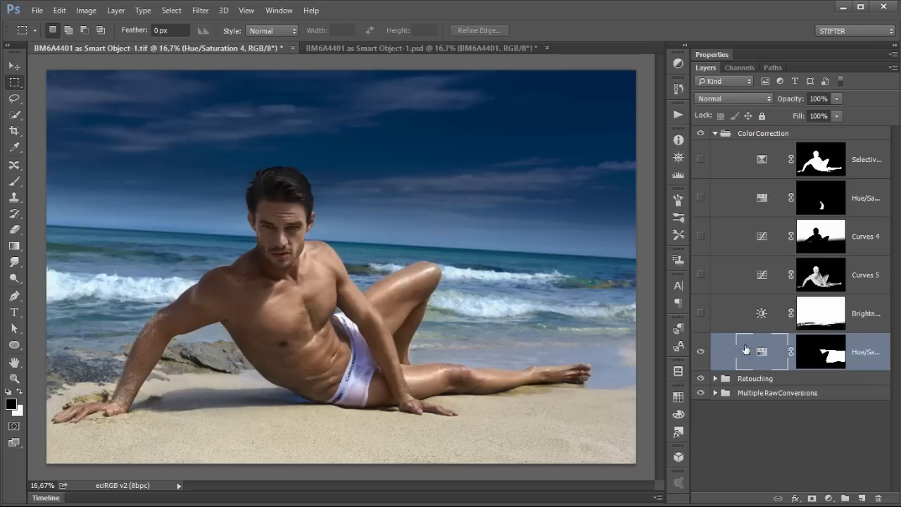
Step: View the Hue/Saturation layer's mask on its own, then open its settings and examine the Cyans range
left_click(817, 353, "alt")
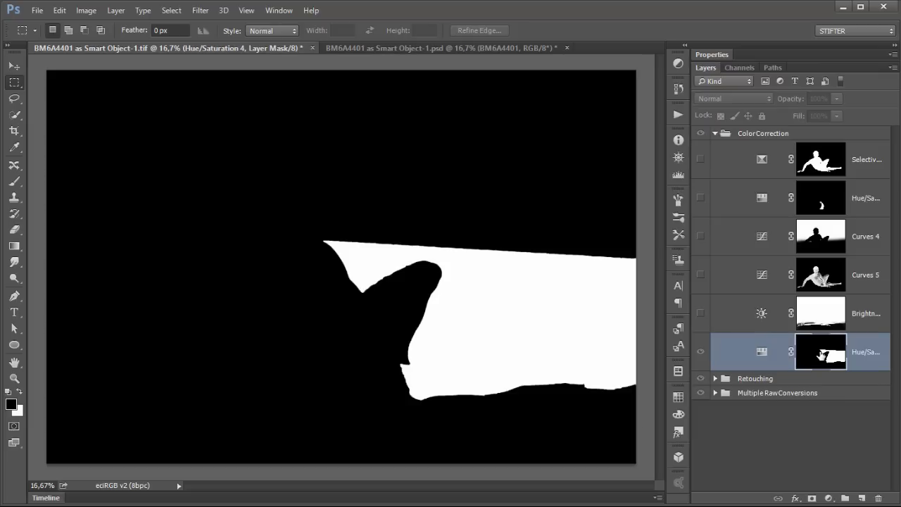
left_click(821, 355, "alt")
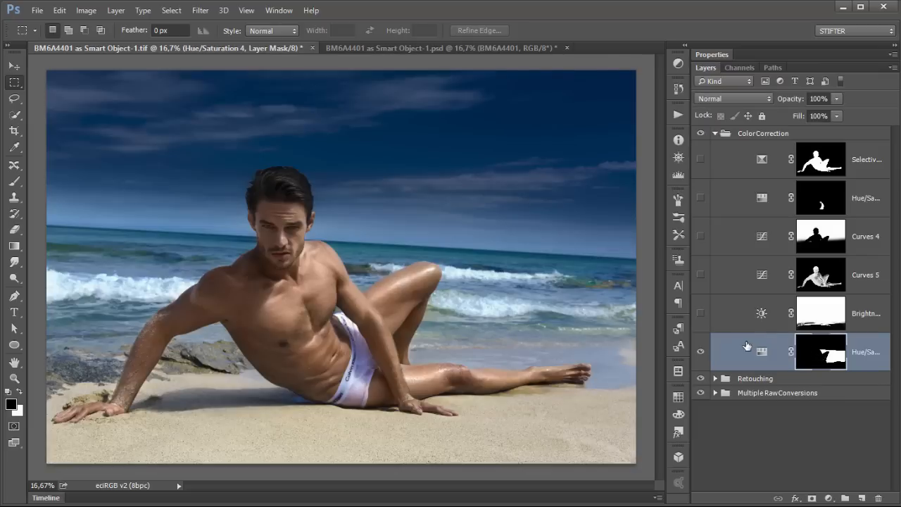
double_click(761, 350)
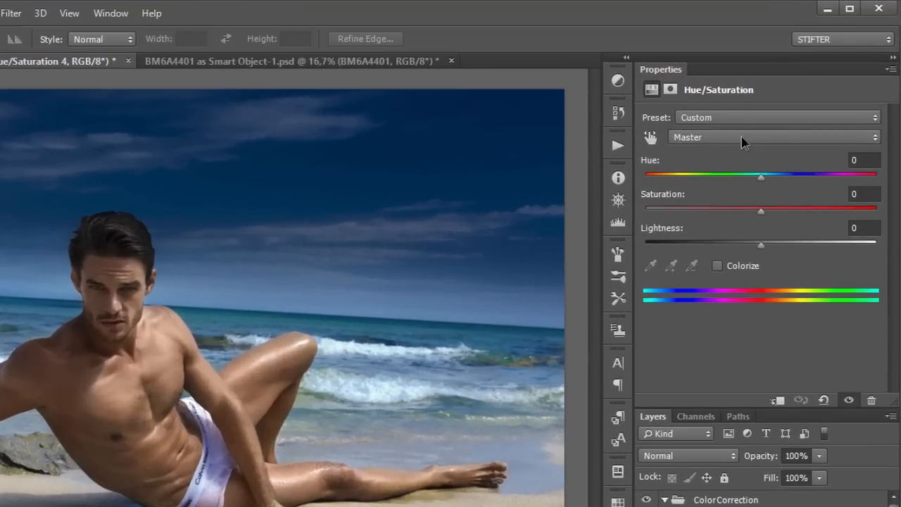
left_click(763, 121)
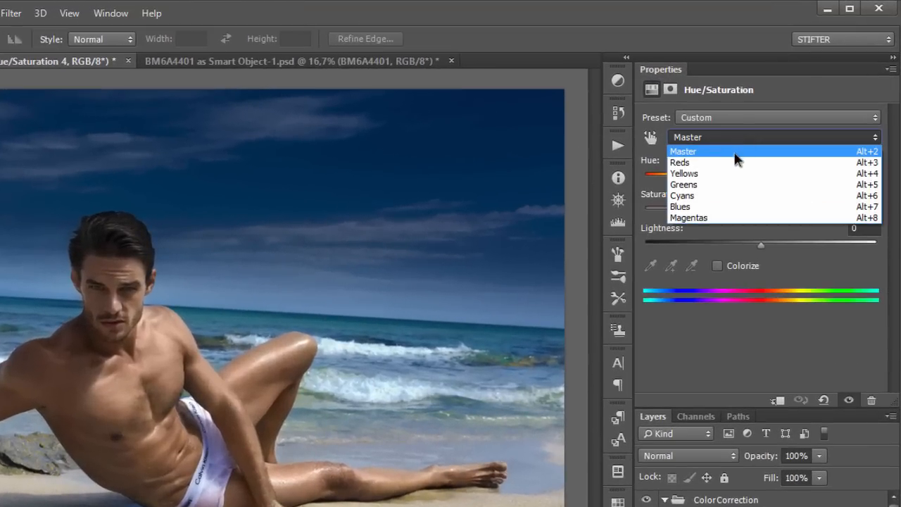
left_click(718, 196)
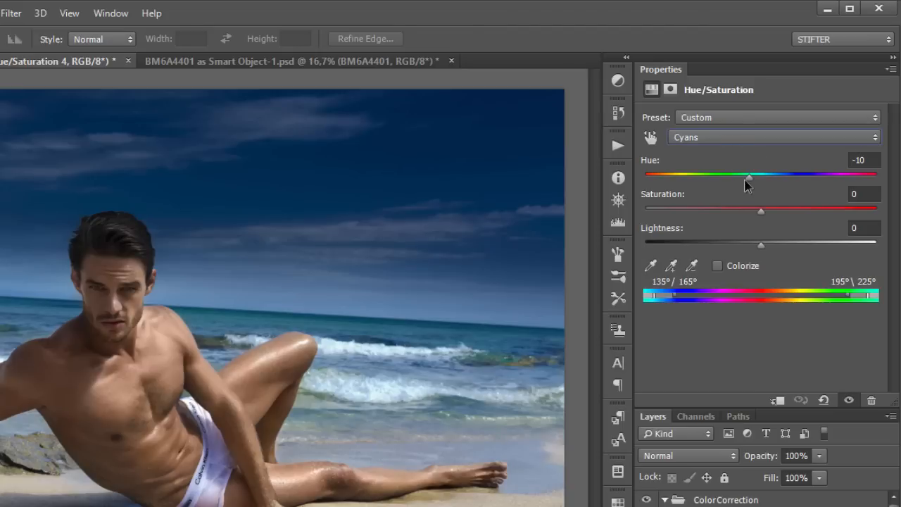
left_click_drag(750, 177, 682, 190)
left_click_drag(799, 177, 729, 177)
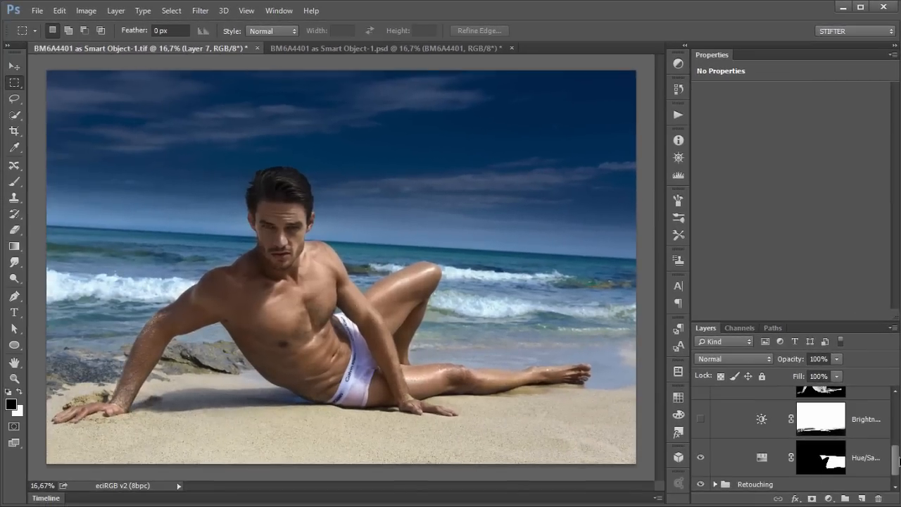
Step: Select the Brightness/Contrast layer, make it visible, and view its layer mask on its own
scroll(899, 458, "up", 1)
left_click(730, 442)
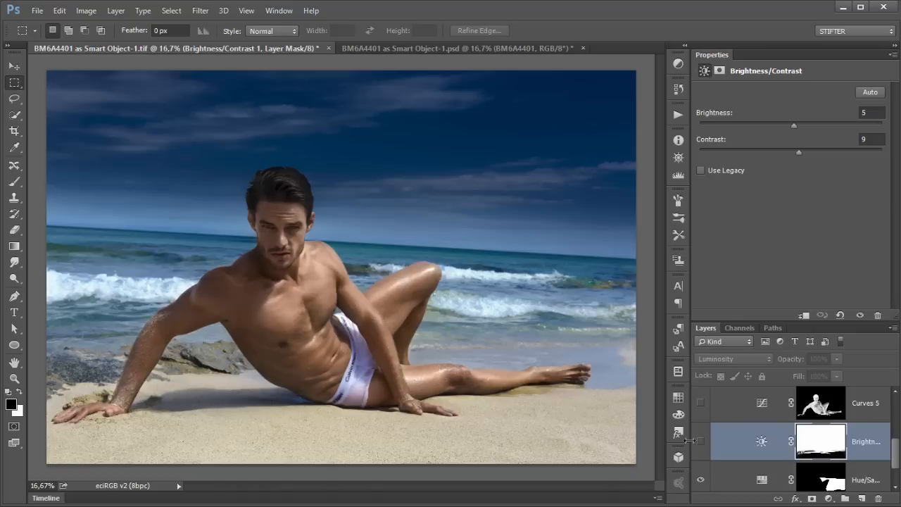
left_click(700, 442)
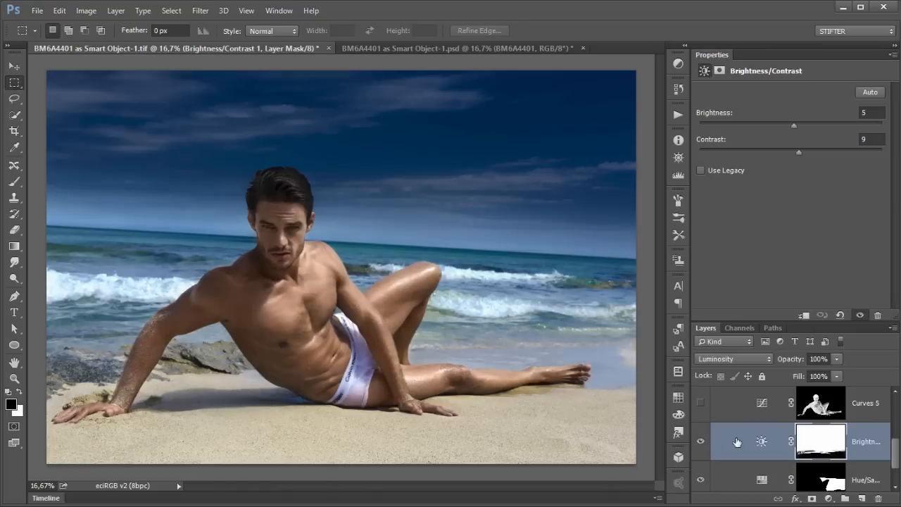
left_click(819, 440, "alt")
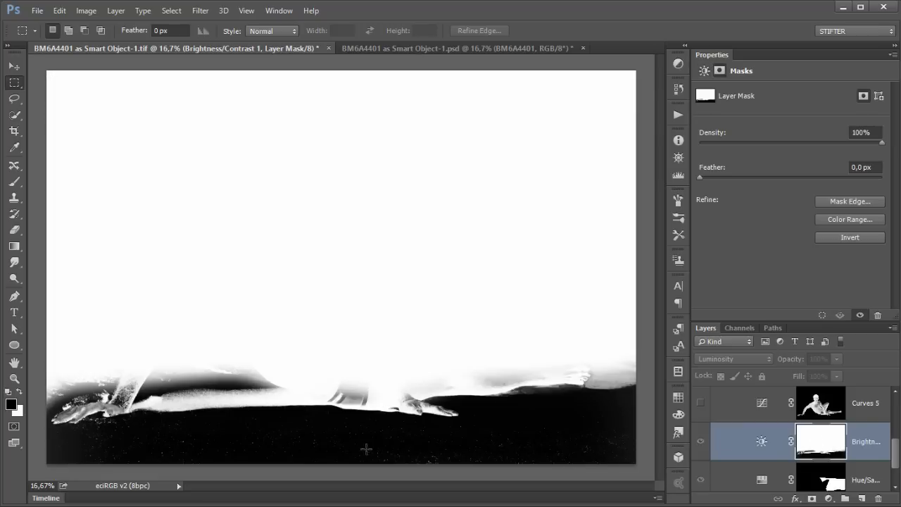
left_click(829, 441, "alt")
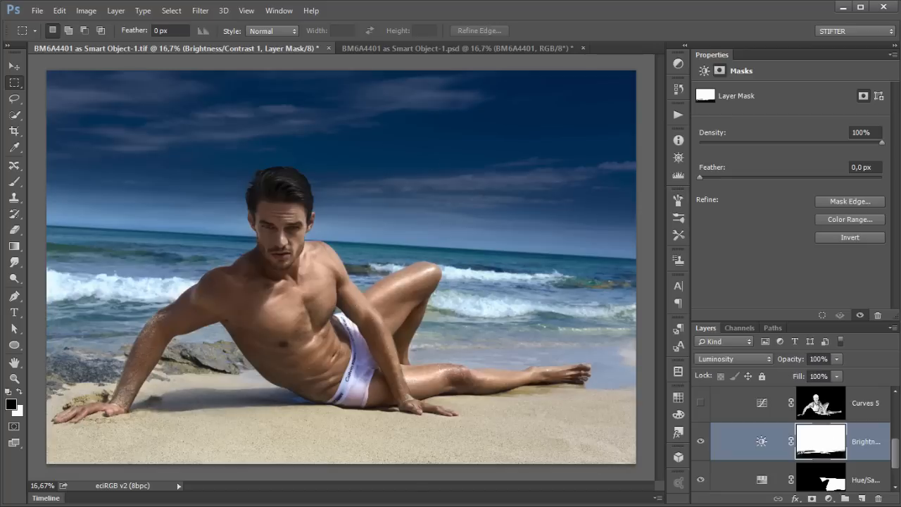
Step: Toggle the Brightness/Contrast layer on and off repeatedly to compare its effect on the image
left_click(763, 442)
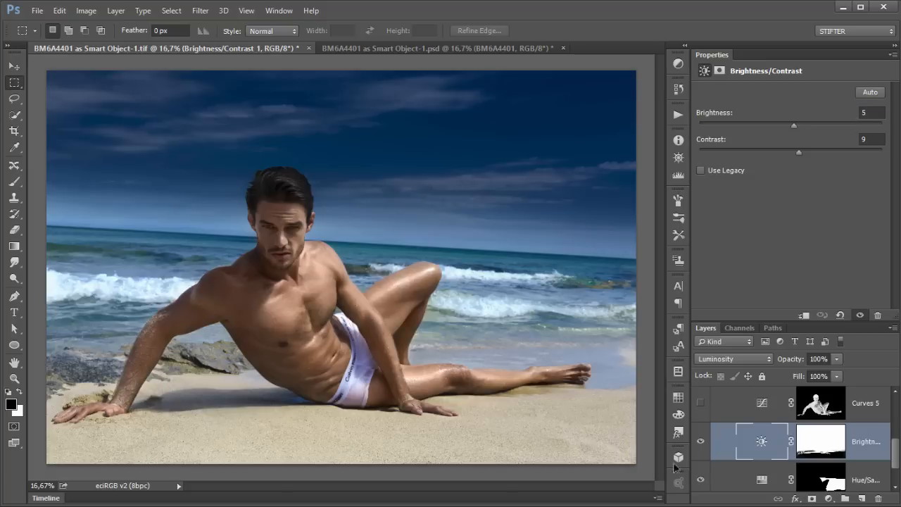
left_click(699, 443)
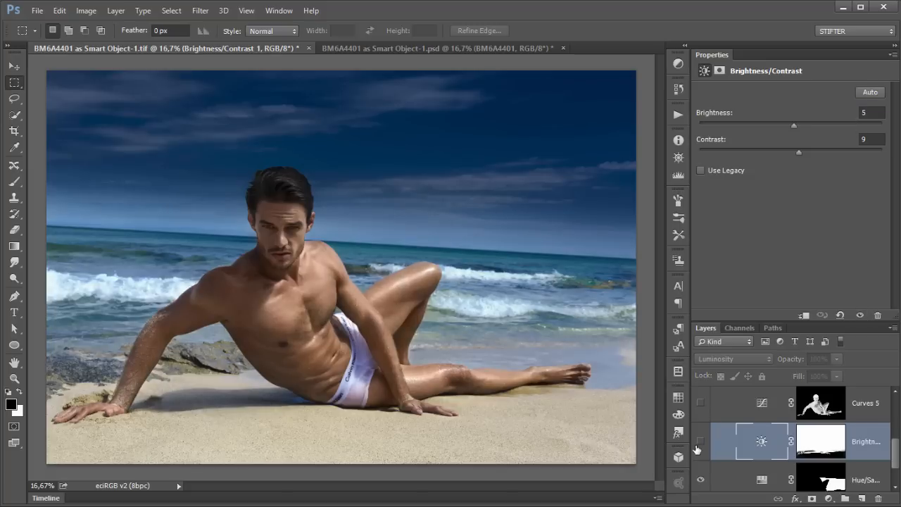
left_click(698, 444)
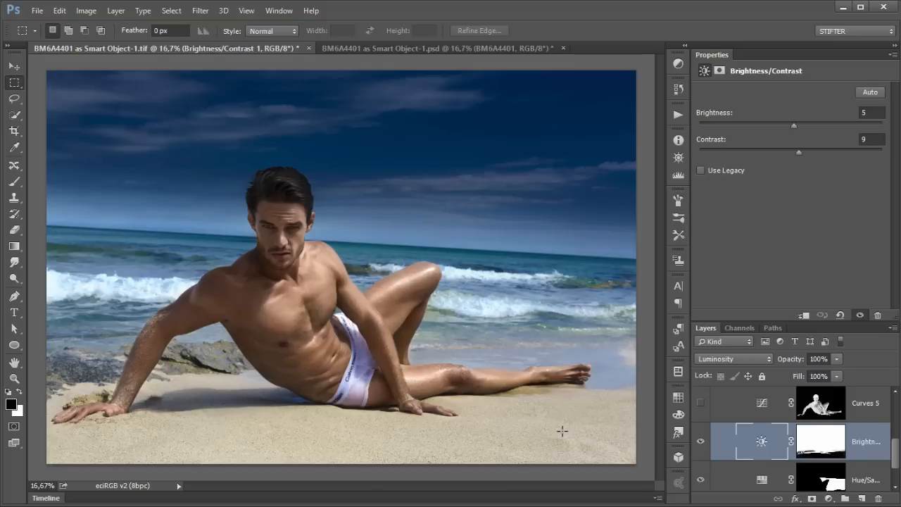
left_click(701, 442)
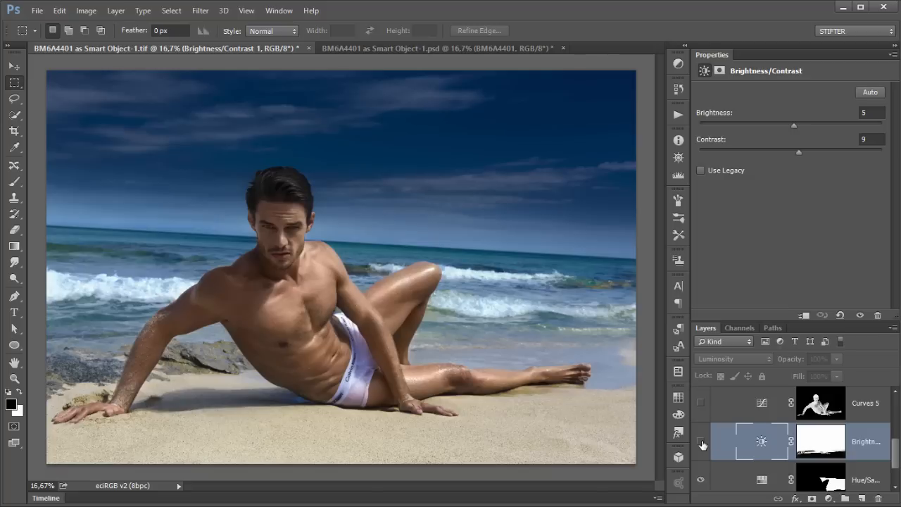
left_click(702, 442)
left_click(702, 442)
left_click(701, 442)
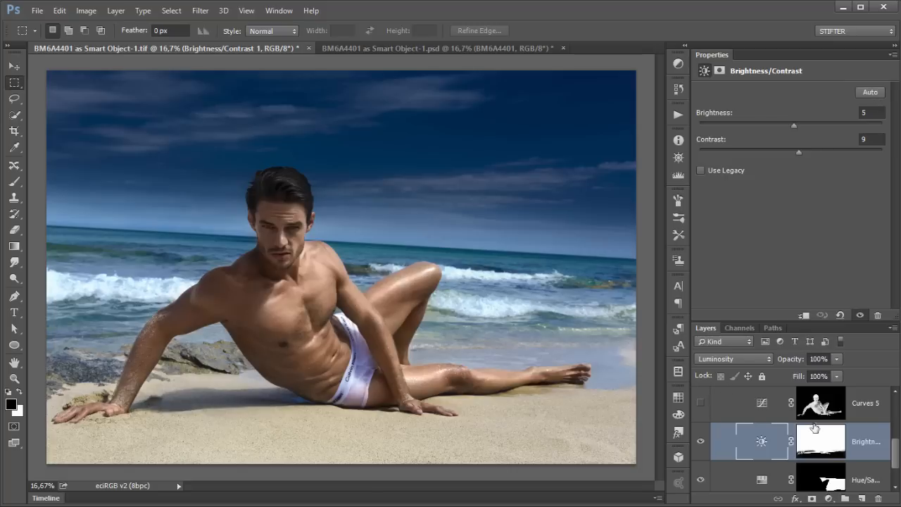
Step: Select the Curves 5 layer, make it visible, and toggle it repeatedly to compare its effect on the figure
left_click(731, 412)
scroll(739, 418, "up", 1)
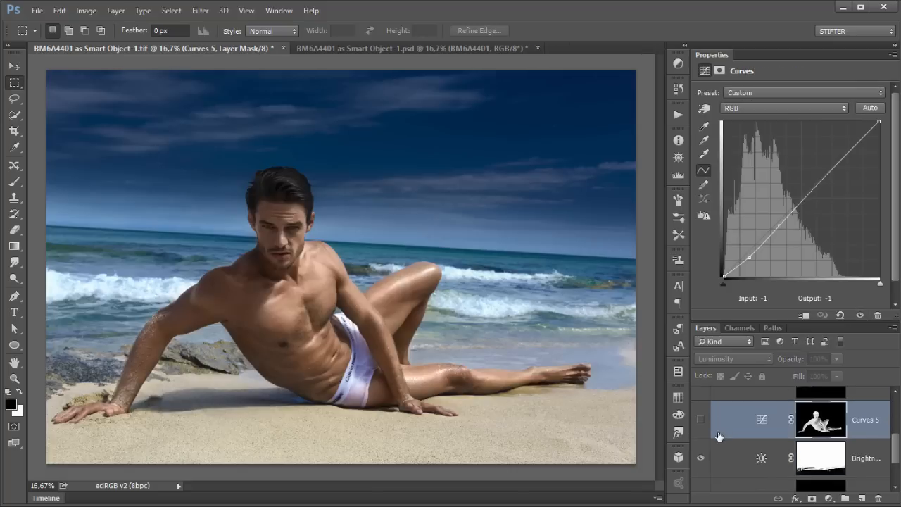
left_click(702, 420)
left_click(700, 423)
left_click(700, 423)
left_click(700, 423)
left_click(762, 419)
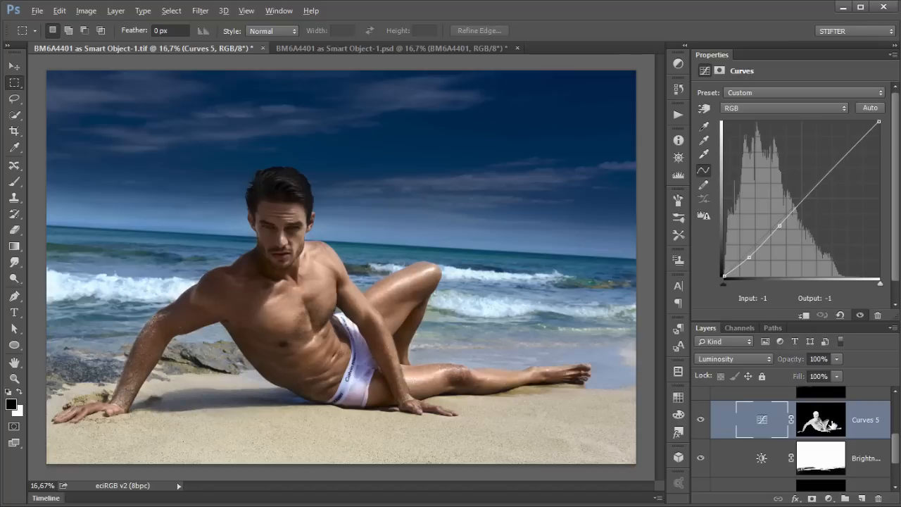
Step: View the Curves 5 layer's mask on its own, then return to the normal image view
left_click(835, 425, "alt")
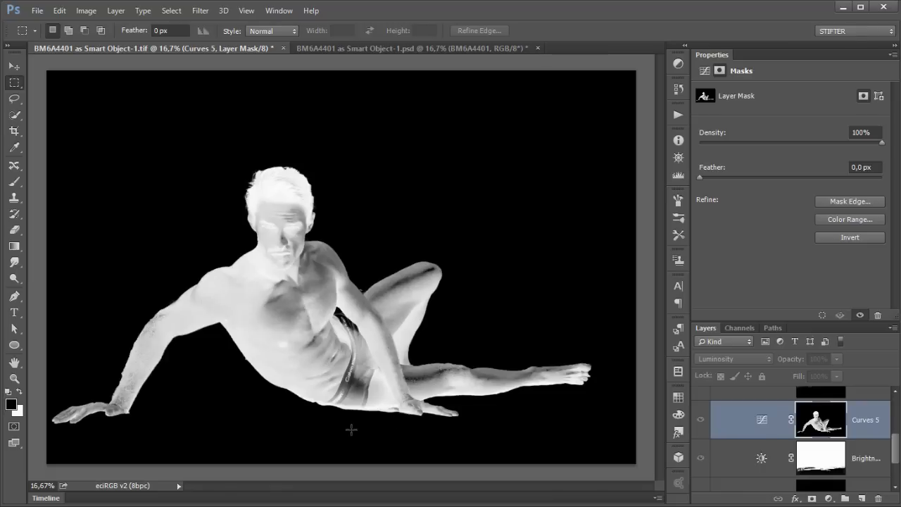
left_click(808, 421, "alt")
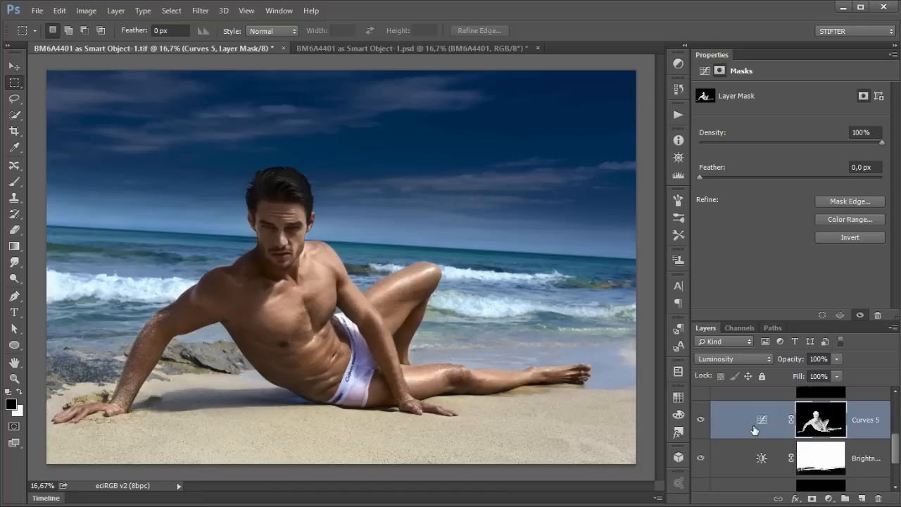
Step: Select the Curves 4 layer, make it visible, and toggle it on and off to compare its effect
scroll(718, 408, "up", 2)
left_click(728, 417)
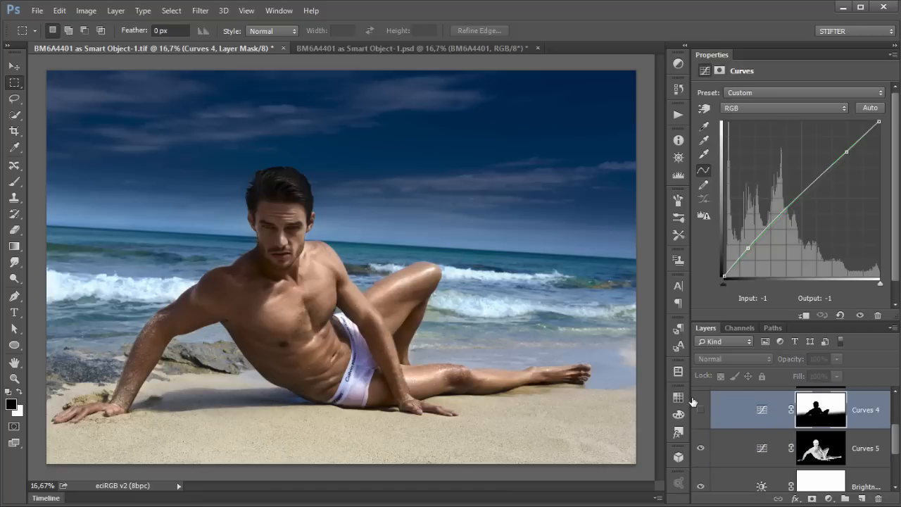
left_click(700, 413)
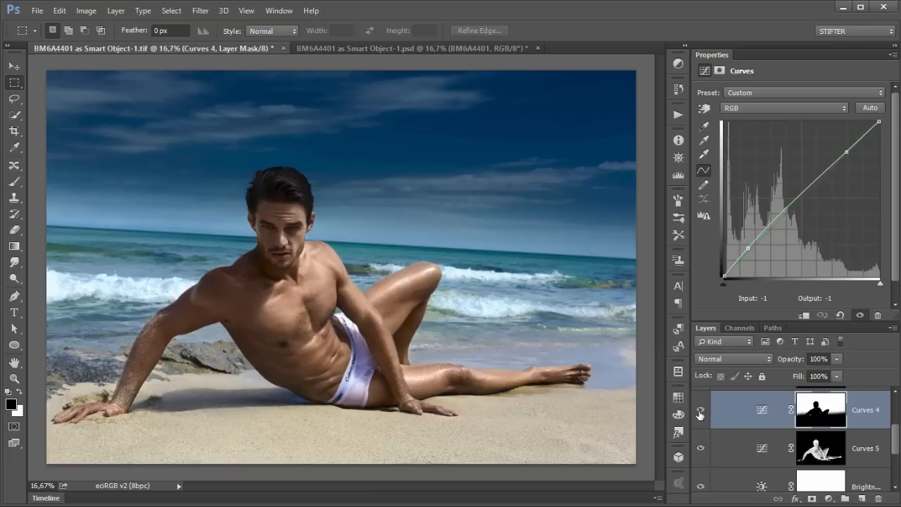
left_click(700, 413)
left_click(700, 413)
Step: Switch to the Gucci reference photo in the browser and back to compare the look
key("alt+Tab")
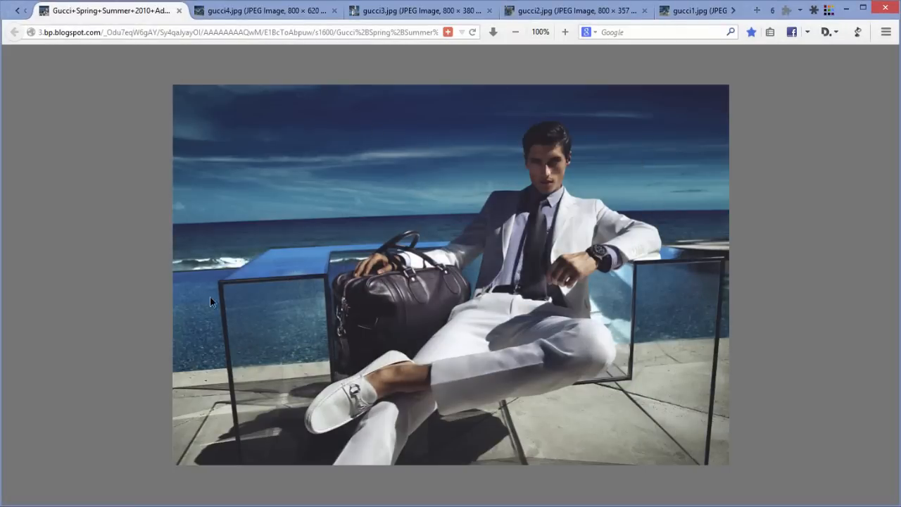
key("alt+Tab")
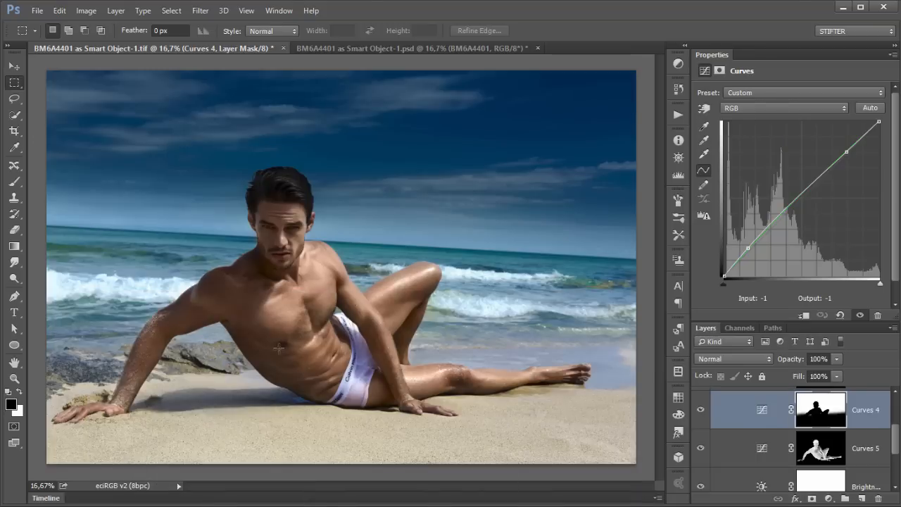
Step: View the Curves 4 layer's mask on its own, then toggle the layer off and on again
left_click(726, 410)
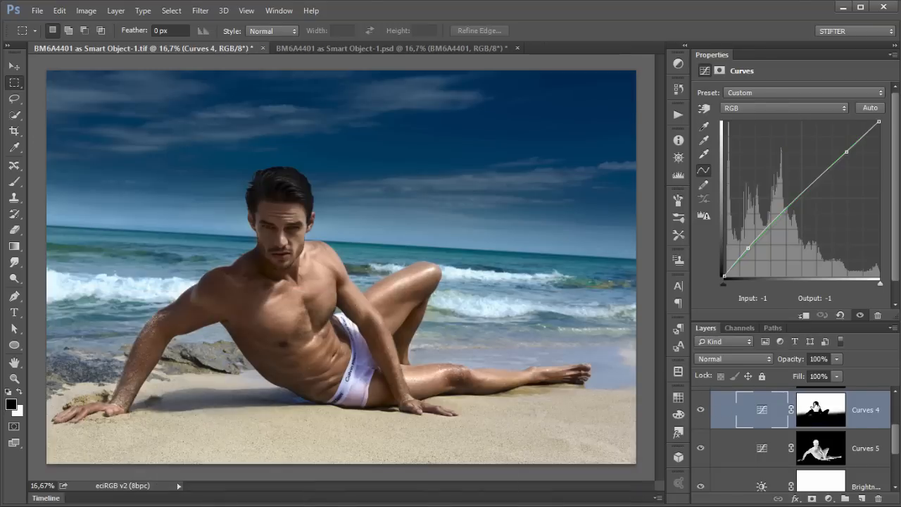
left_click(819, 407, "alt")
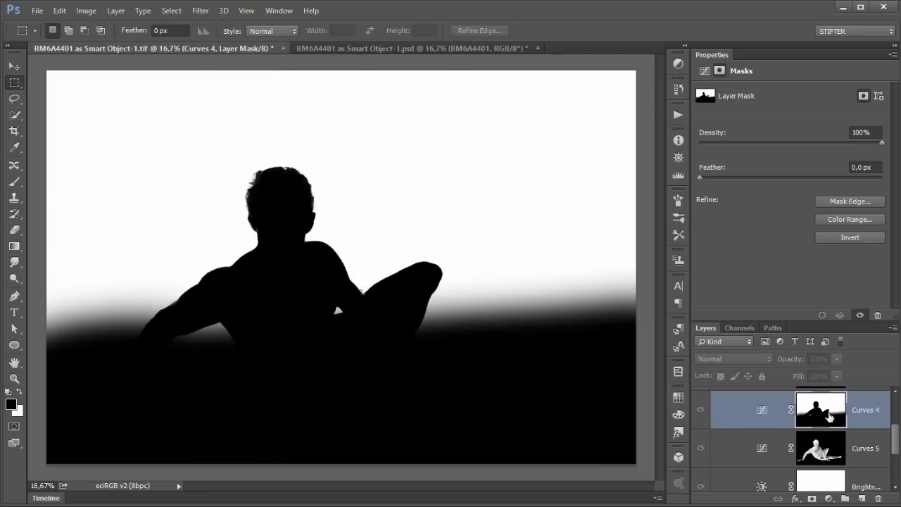
left_click(834, 420, "alt")
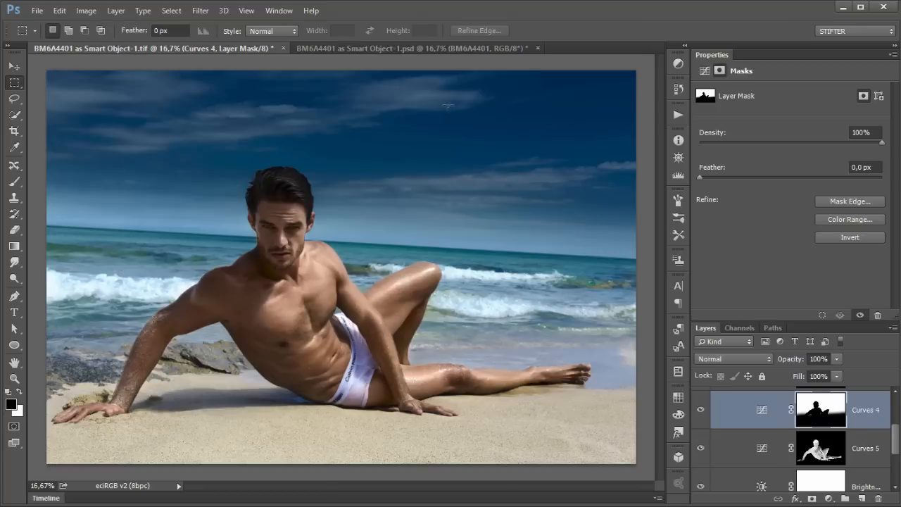
left_click(700, 418)
left_click(700, 417)
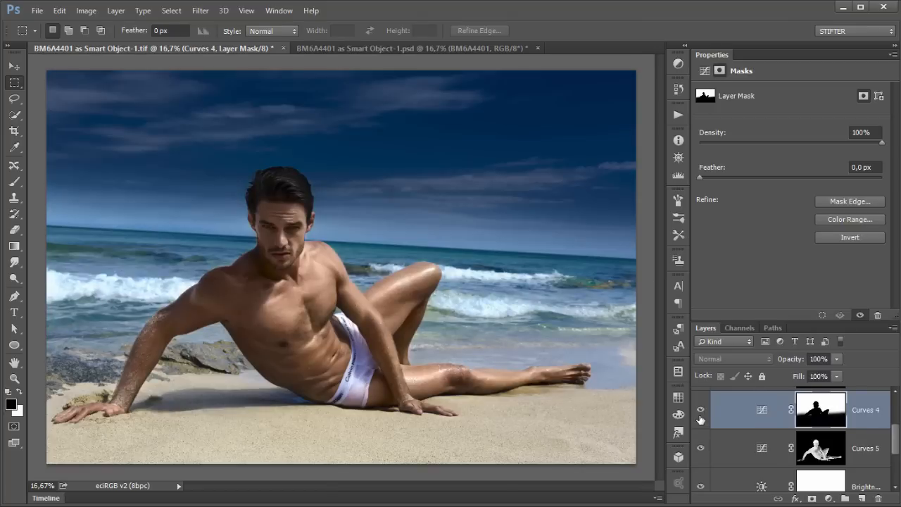
Step: Open the Curves 4 settings and examine the Red, Green and Blue channel curves
left_click(762, 410)
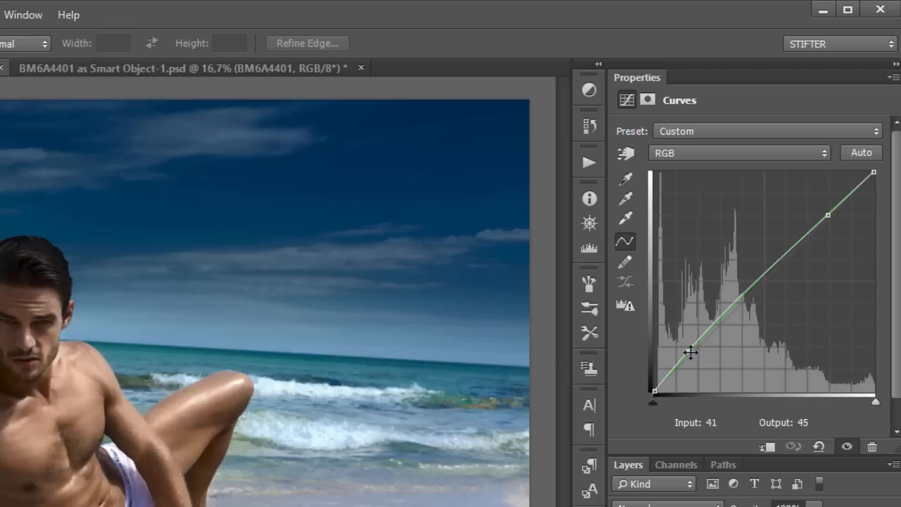
left_click(719, 152)
left_click(719, 181)
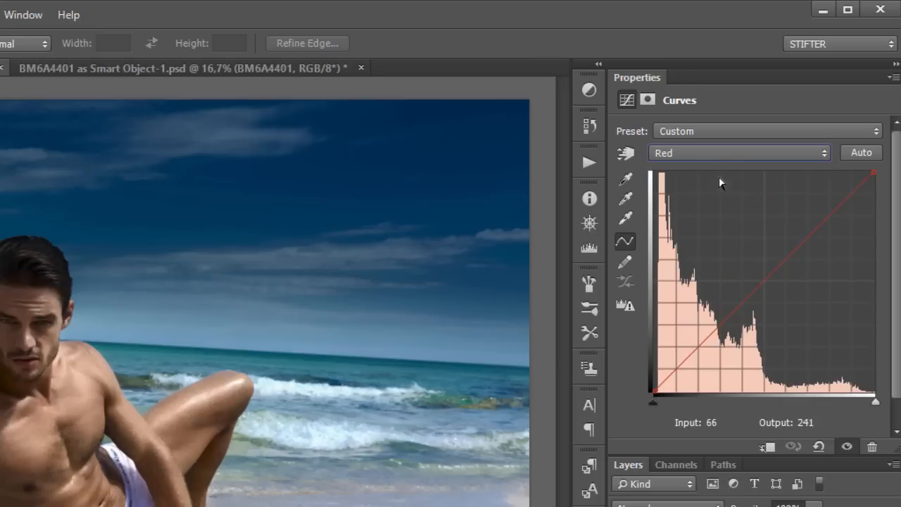
left_click(715, 151)
left_click(700, 195)
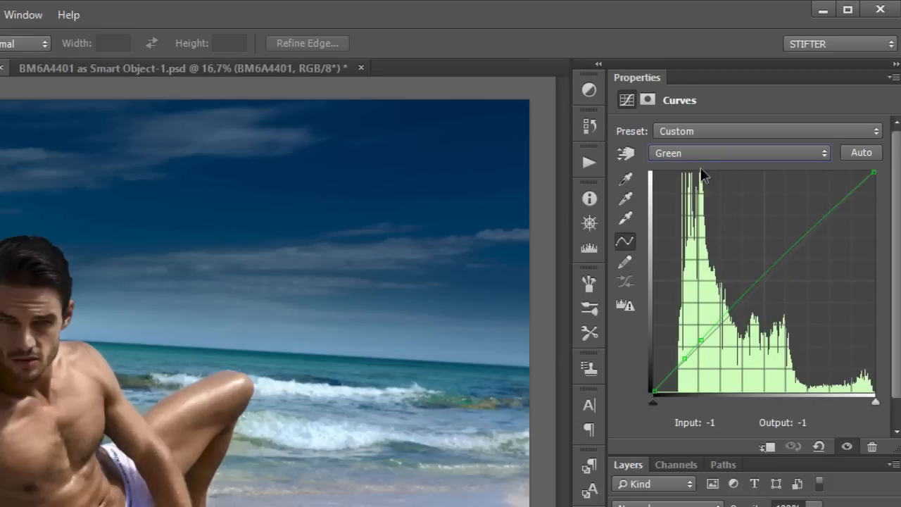
left_click(704, 153)
left_click(699, 205)
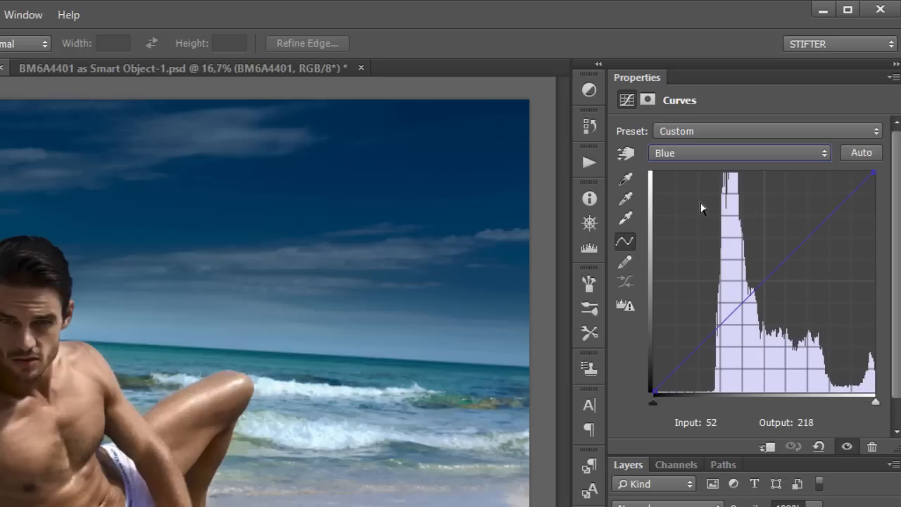
left_click(702, 155)
left_click(701, 194)
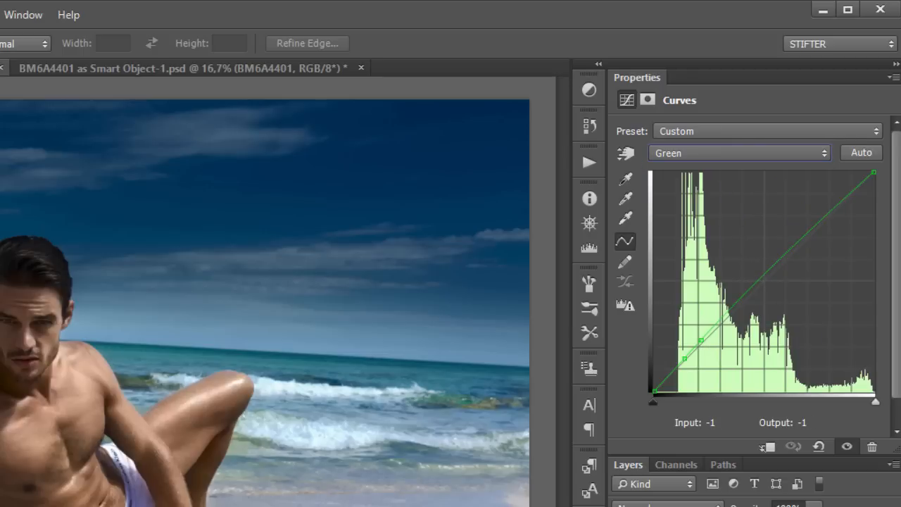
Step: Compare against the Gucci reference photo in the browser, then toggle Curves 4 off and on
left_click(622, 506)
left_click(623, 506)
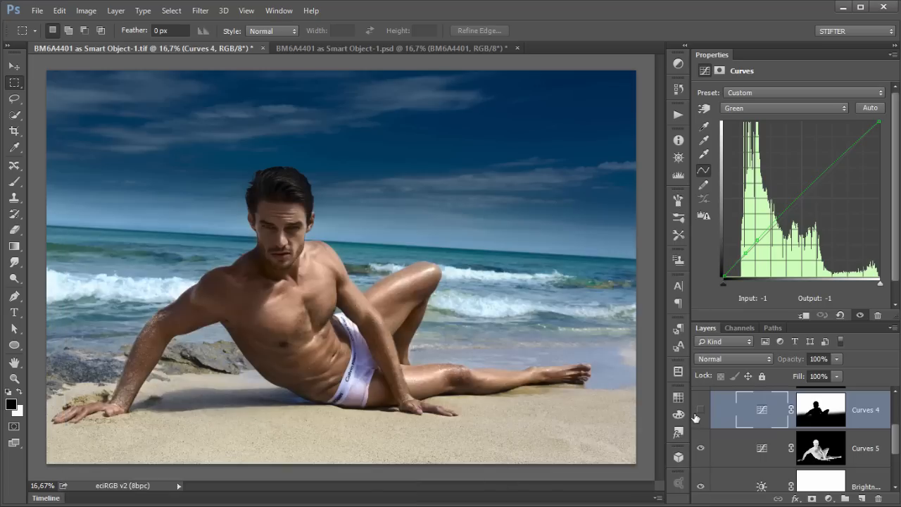
left_click(697, 414)
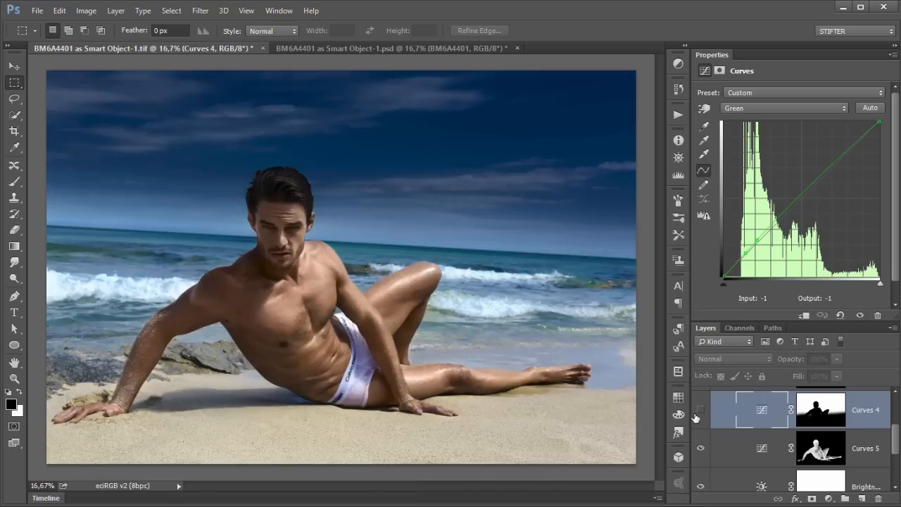
left_click(697, 414)
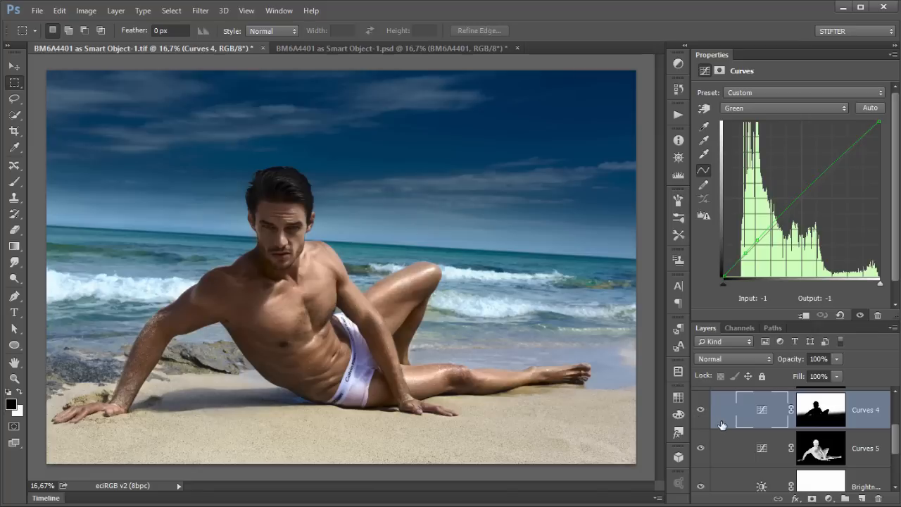
Step: Select the Hue/Saturation 3 layer, zoom in on the figure, fit the image on screen, and view its mask alone
scroll(718, 426, "up", 2)
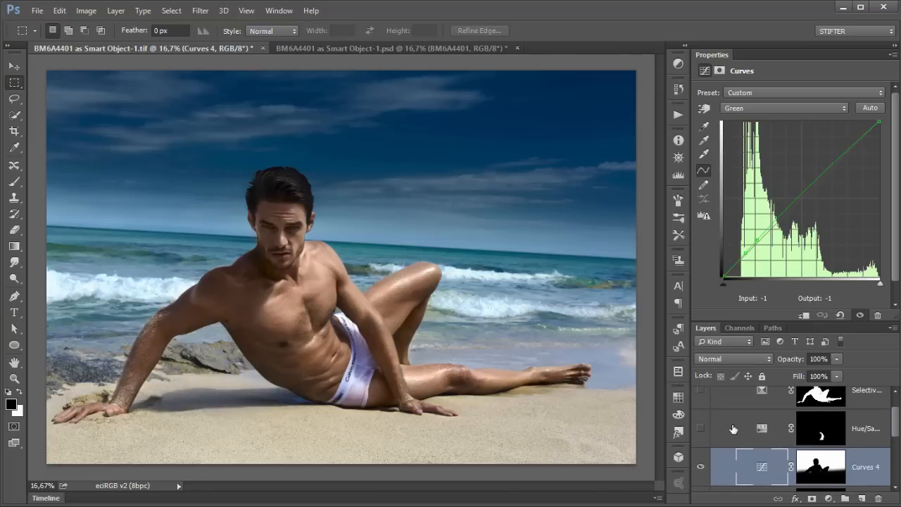
left_click(738, 430)
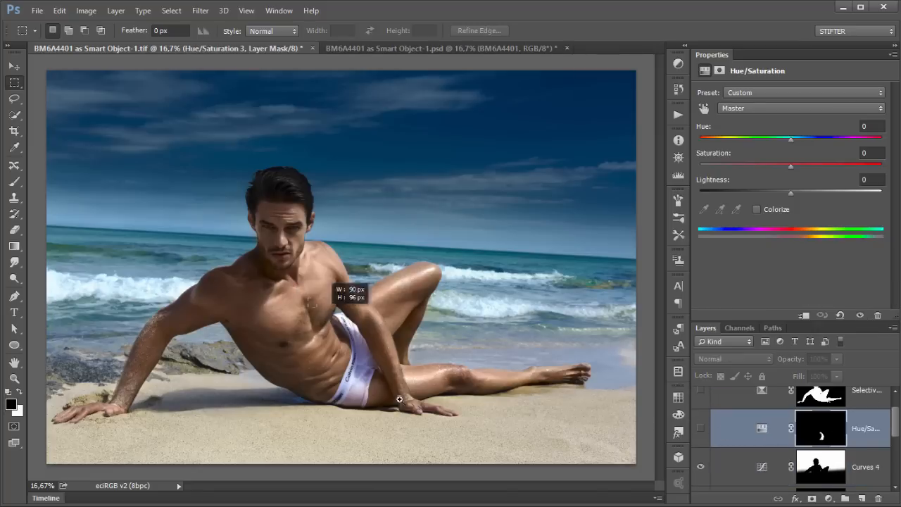
scroll(402, 423, "up", 5)
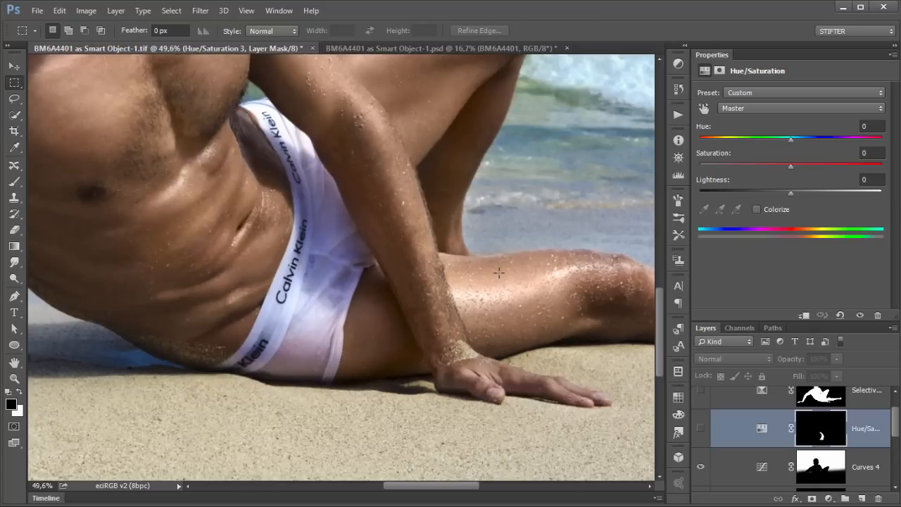
key("ctrl+0")
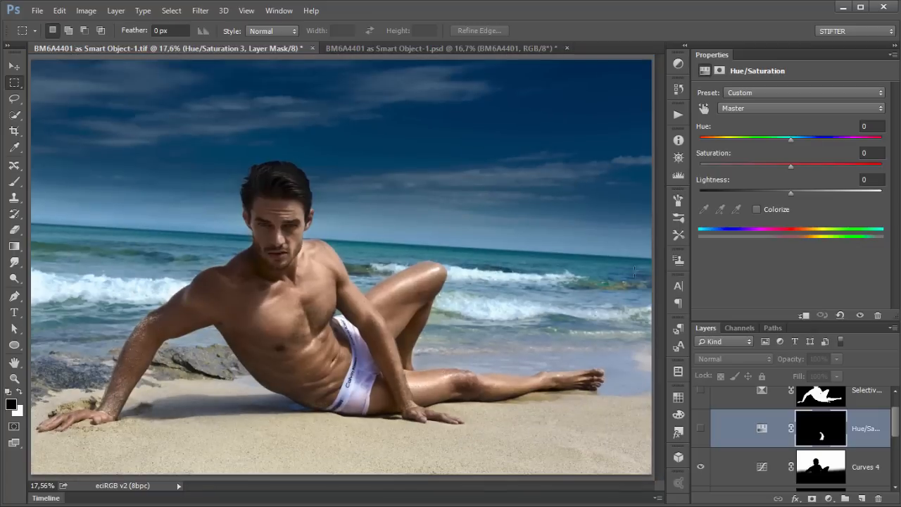
left_click(757, 426)
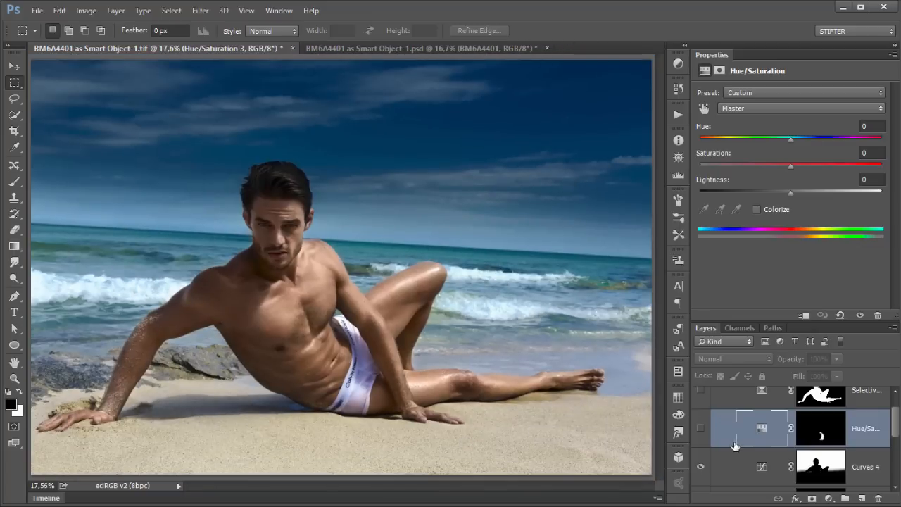
left_click(821, 429, "alt")
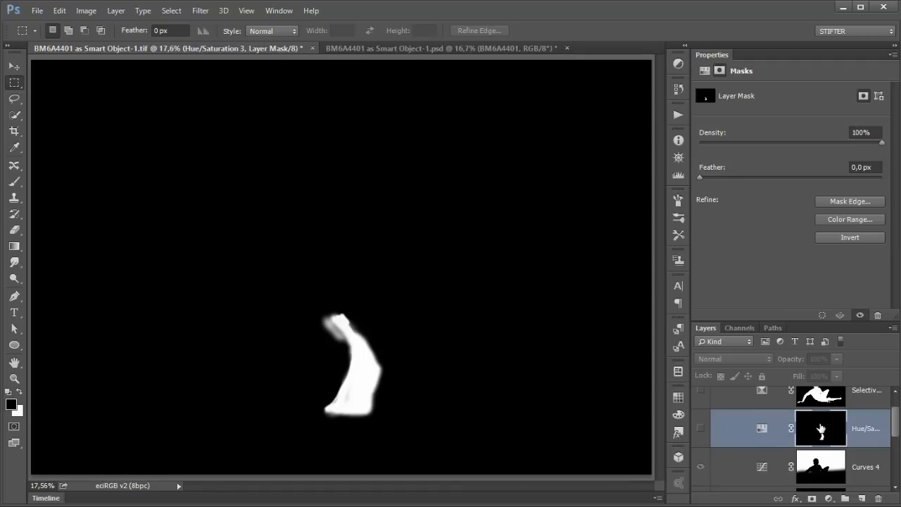
left_click(821, 429, "alt")
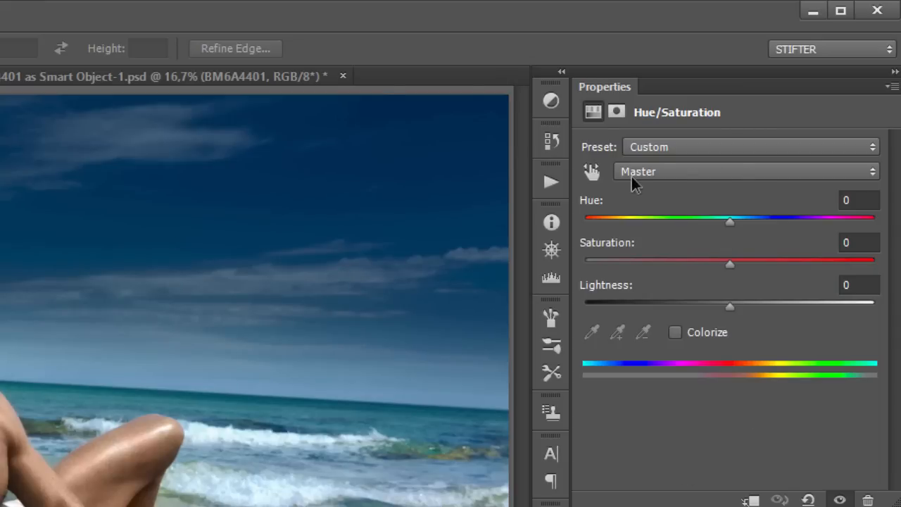
Step: Examine the Cyans, Blues and Magentas ranges in the Hue/Saturation 3 settings
left_click(694, 174)
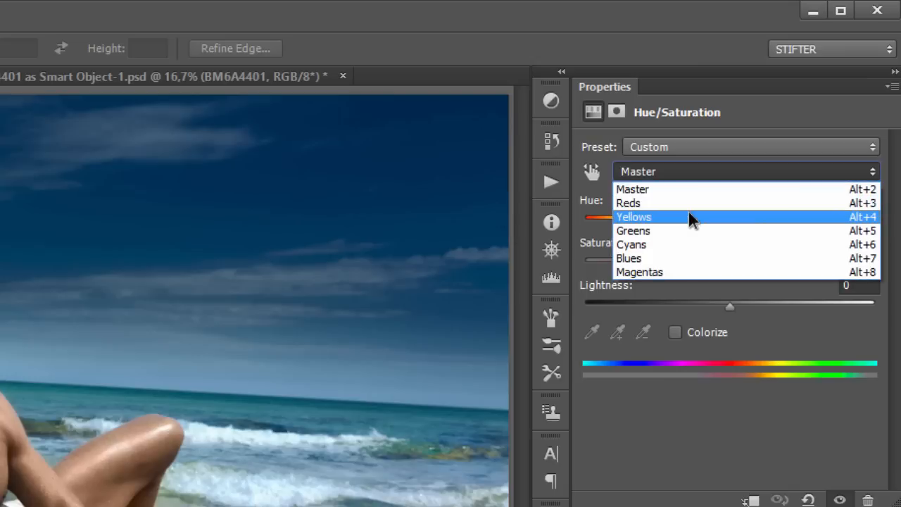
left_click(685, 245)
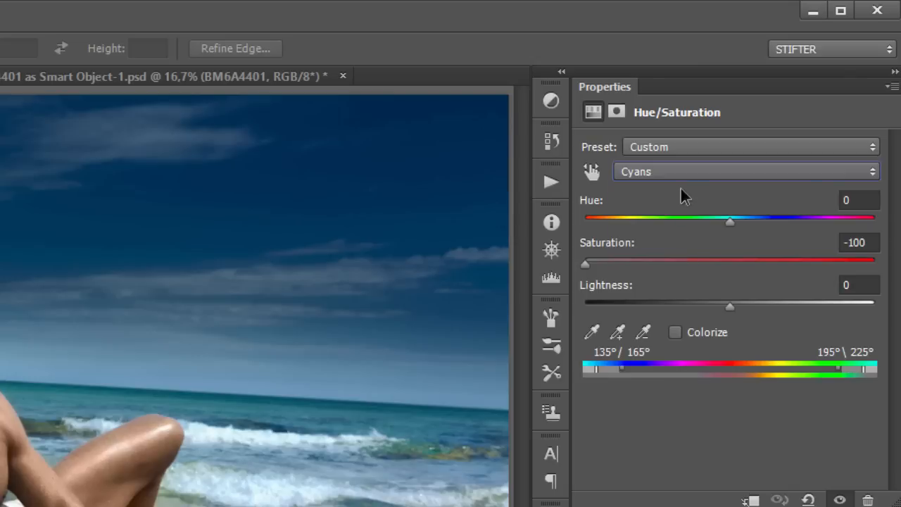
left_click(689, 173)
left_click(680, 258)
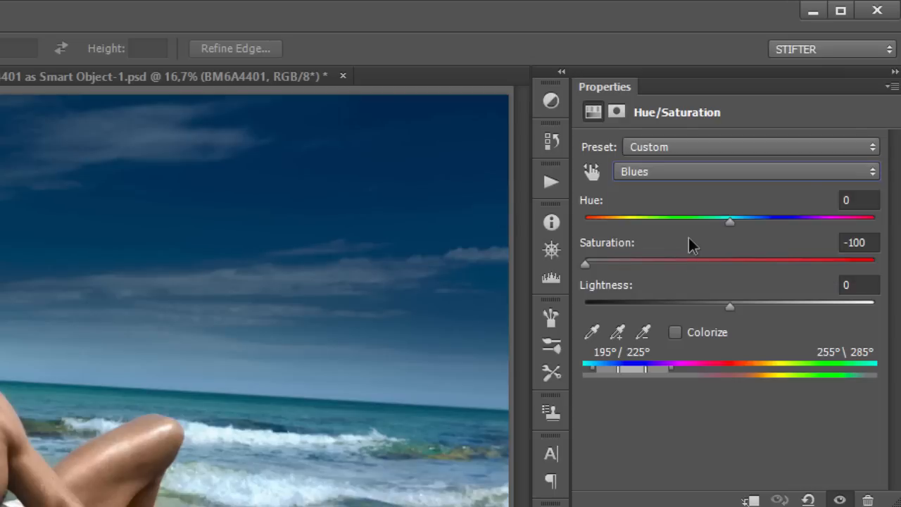
left_click(689, 173)
left_click(669, 268)
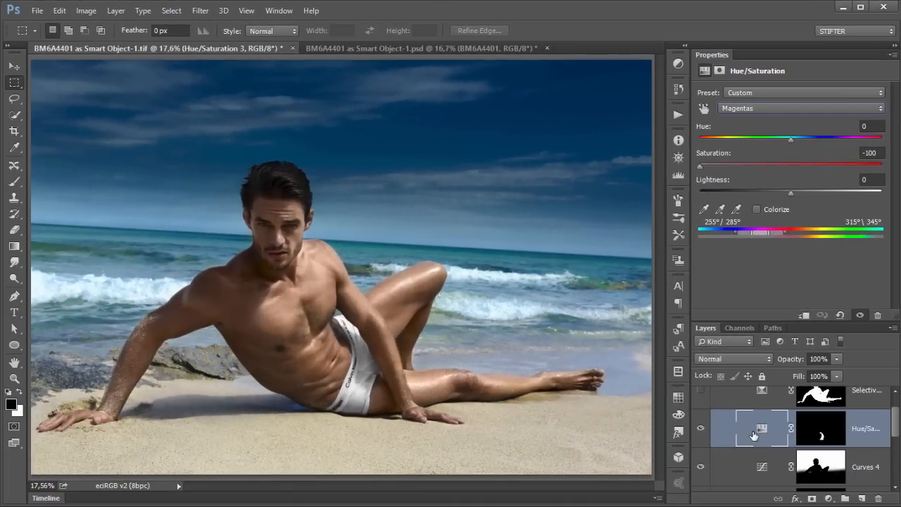
Step: Select the Selective Color 2 layer in the ColorCorrection group, make it visible, and view its mask on its own
left_click(739, 400)
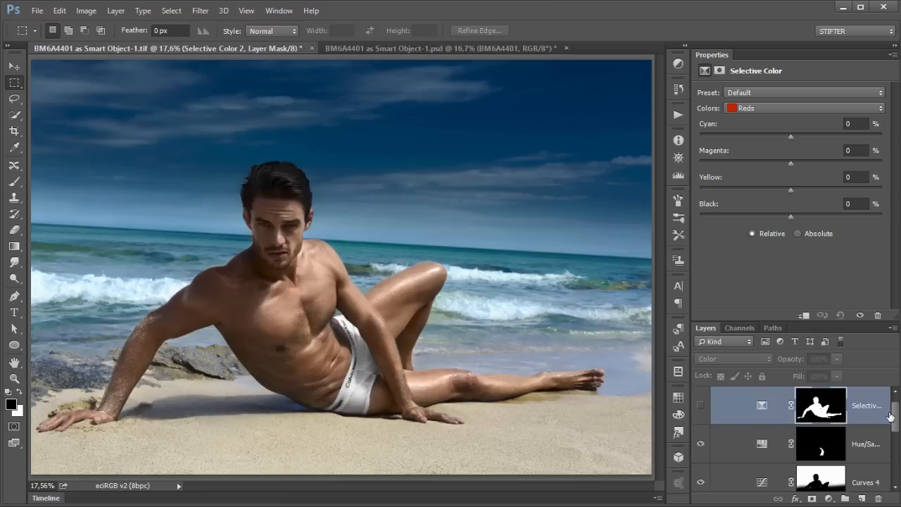
scroll(896, 417, "up", 1)
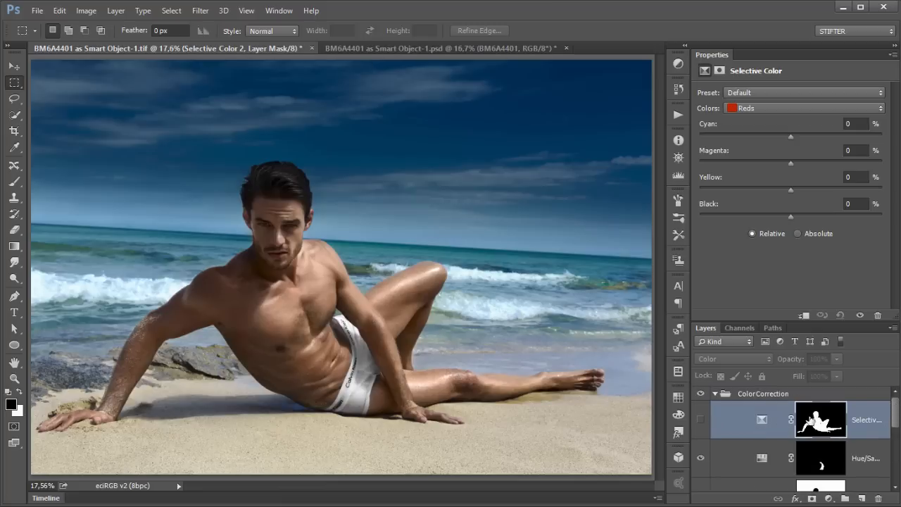
left_click(701, 419)
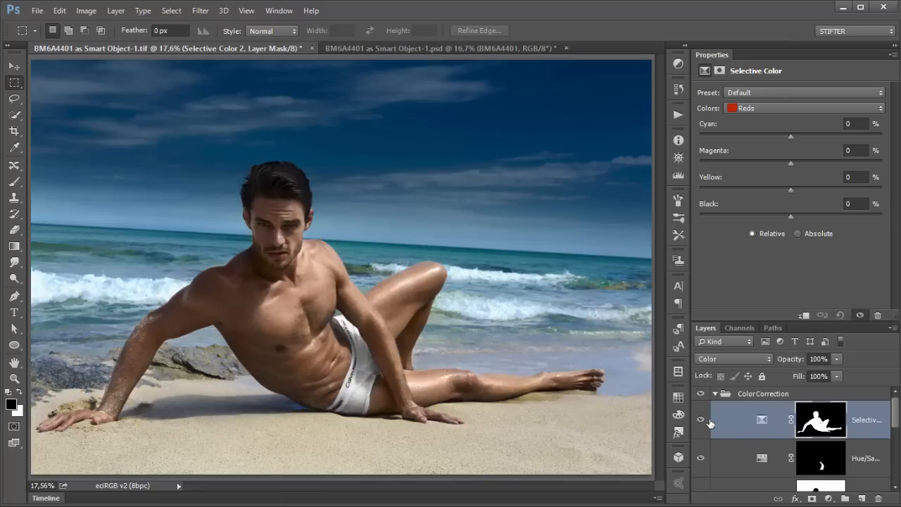
left_click(762, 419)
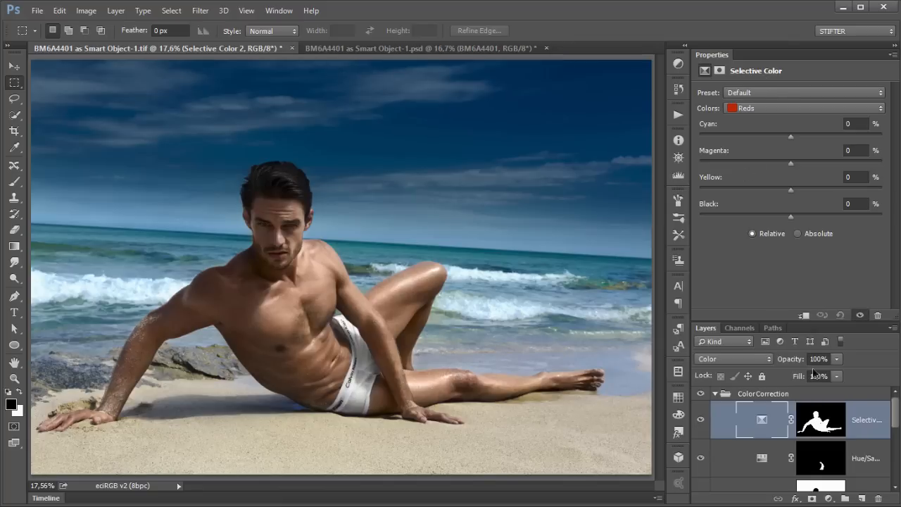
left_click(818, 421, "alt")
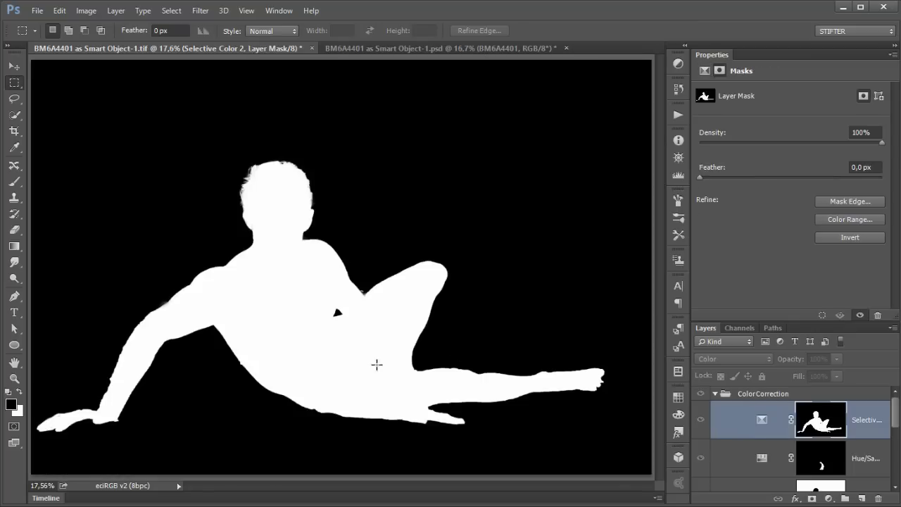
left_click(764, 422)
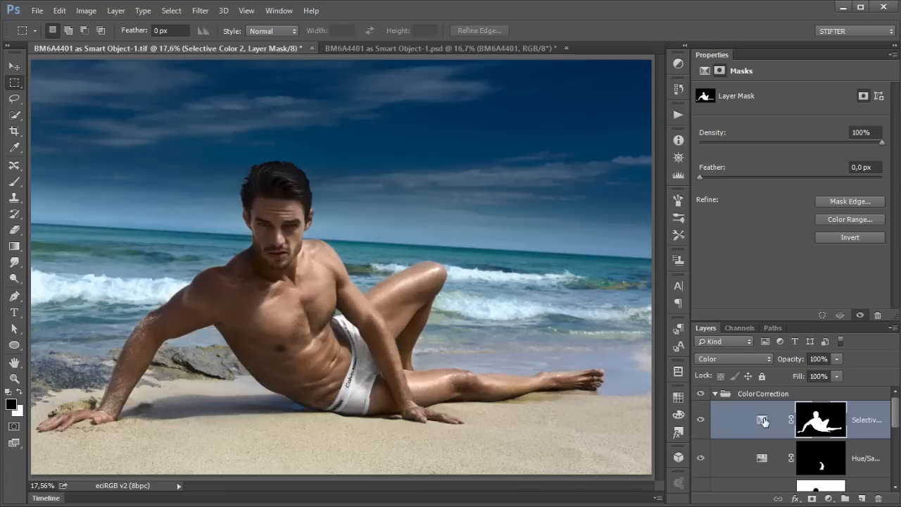
Step: Inspect the Reds settings of the Selective Color 2 adjustment
left_click(758, 109)
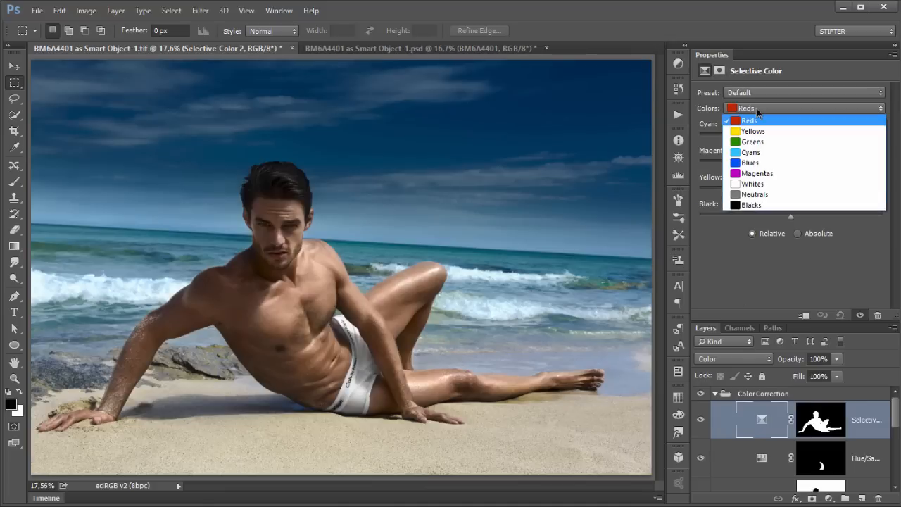
left_click(755, 122)
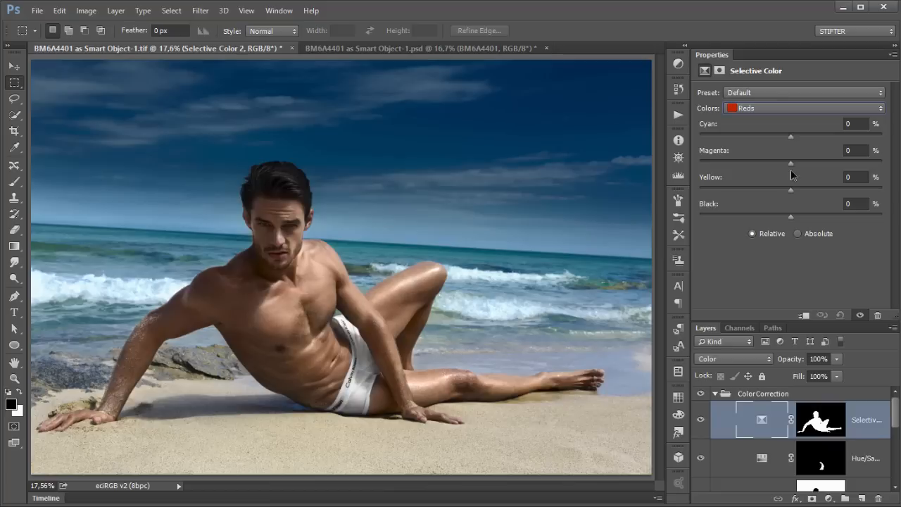
left_click_drag(792, 190, 775, 138)
left_click_drag(832, 137, 793, 145)
left_click(840, 315)
Step: Hide the Selective Color 2 layer and collapse the ColorCorrection group
left_click(701, 420)
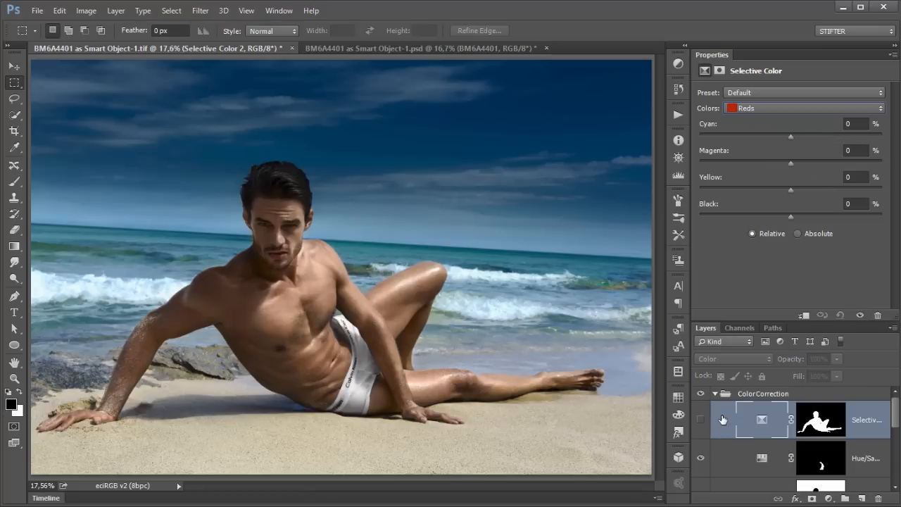
left_click(716, 395)
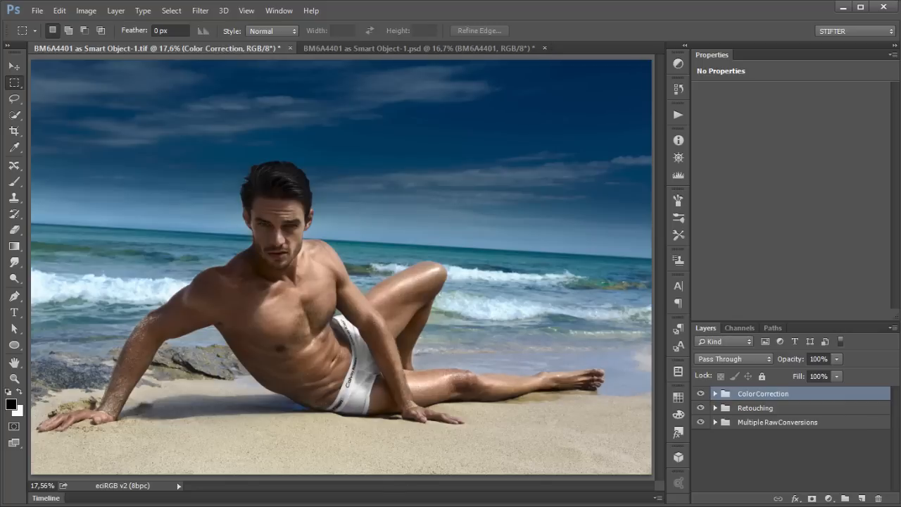
Step: Compare the image with the Gucci reference ad, then expand ColorCorrection and toggle Curves 4 off and on
key("alt+Tab")
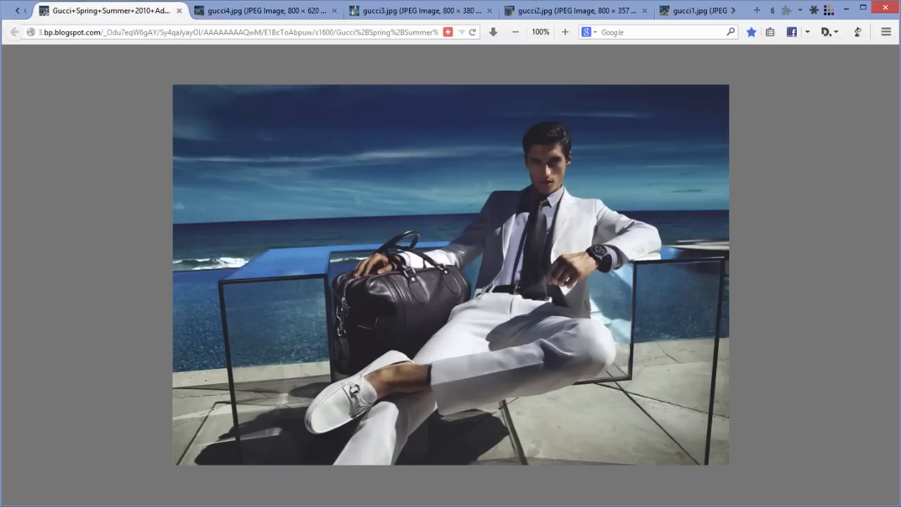
key("alt+Tab")
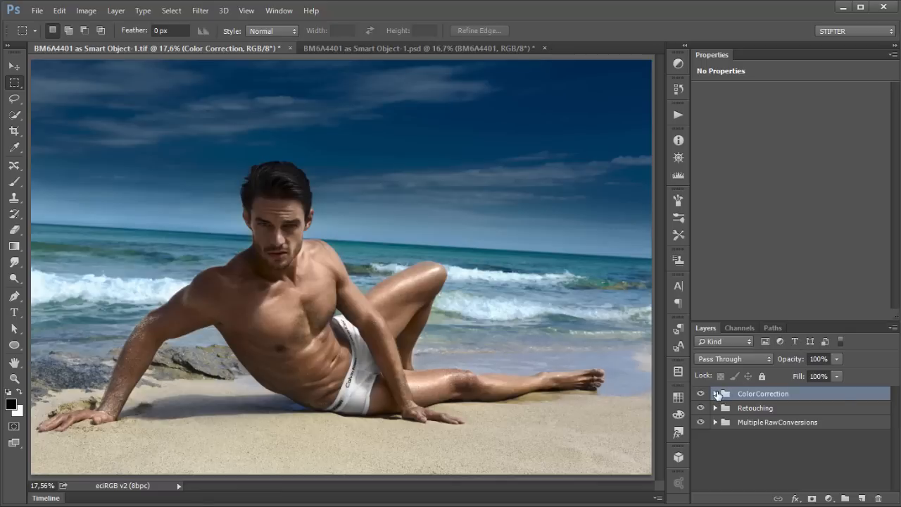
left_click(715, 394)
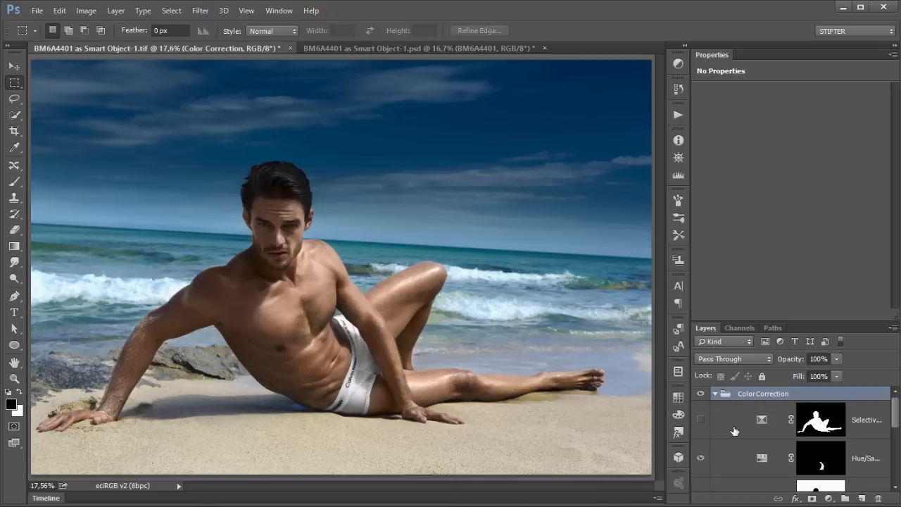
scroll(735, 431, "down", 3)
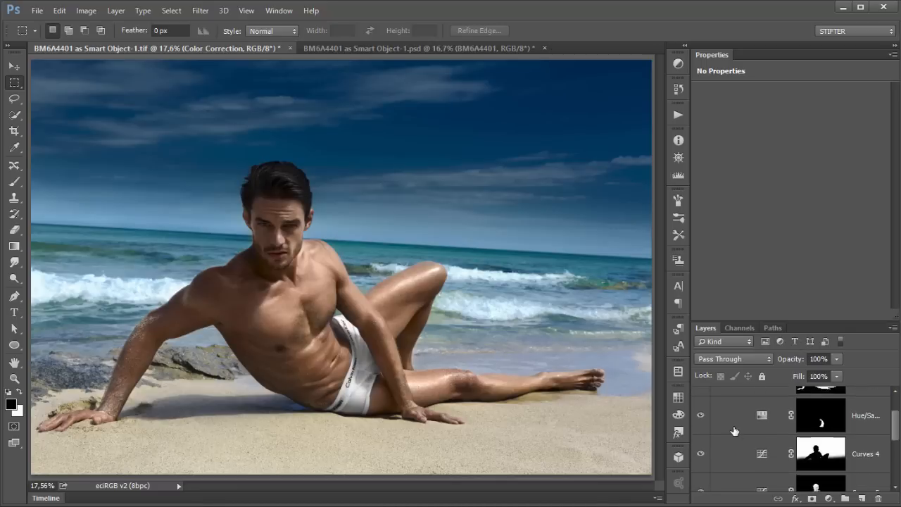
left_click(700, 440)
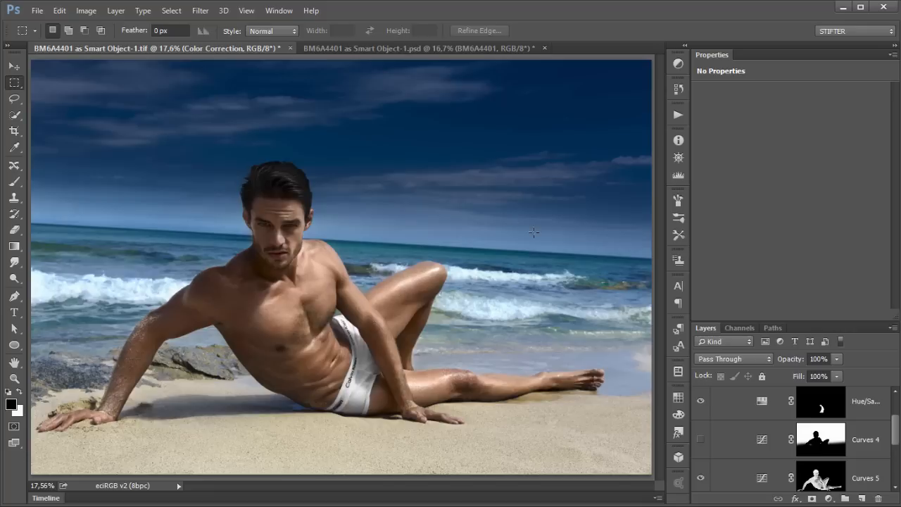
left_click(702, 440)
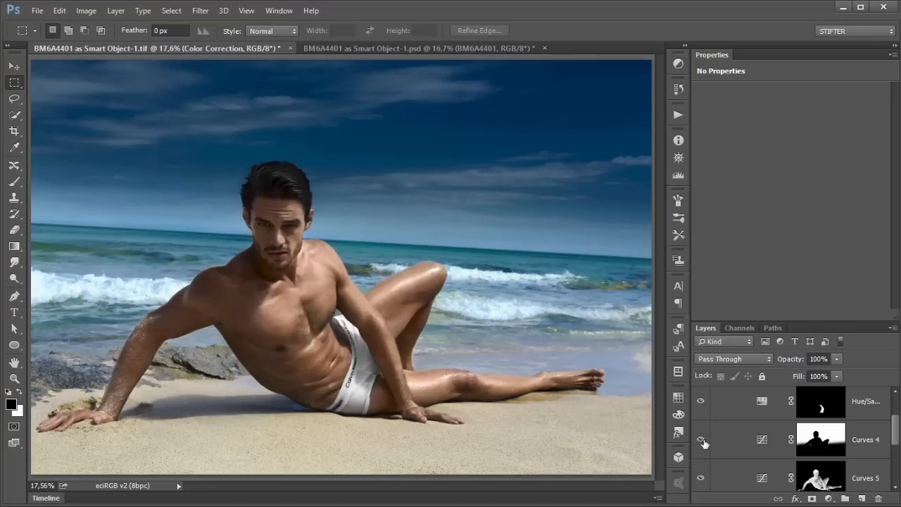
Step: Try the Color blend mode on the Curves 4 layer, toggling it, then set it back to Normal
left_click(749, 440)
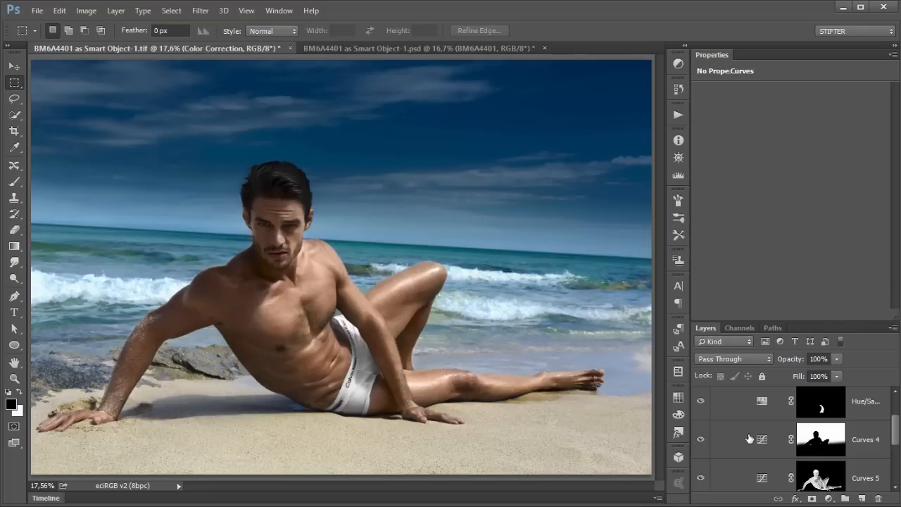
left_click(733, 358)
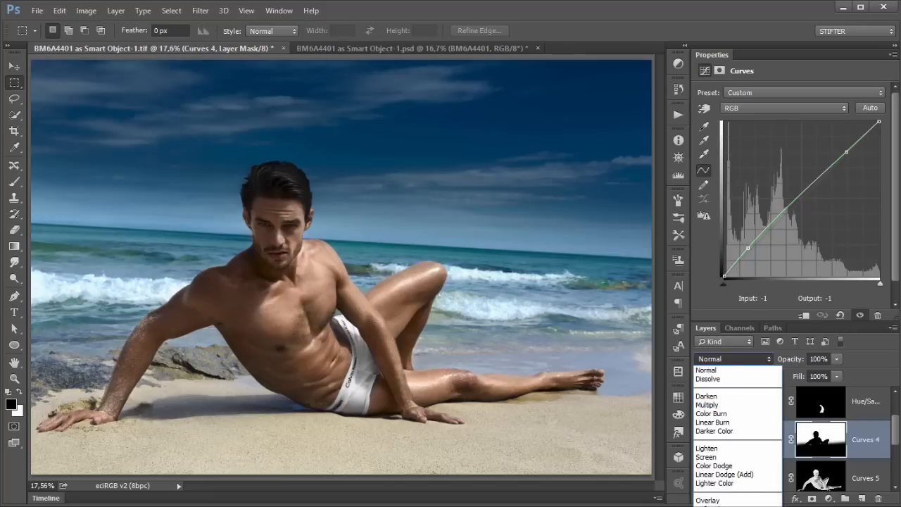
left_click(708, 506)
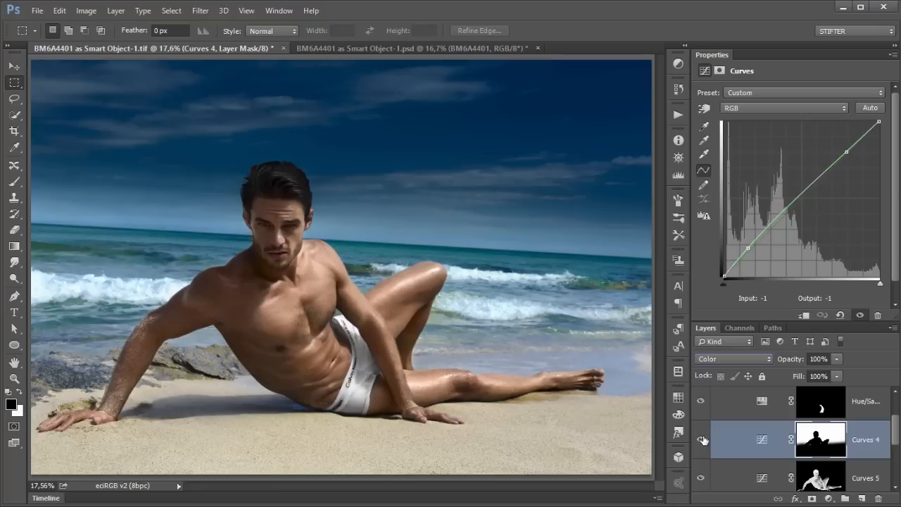
left_click(702, 441)
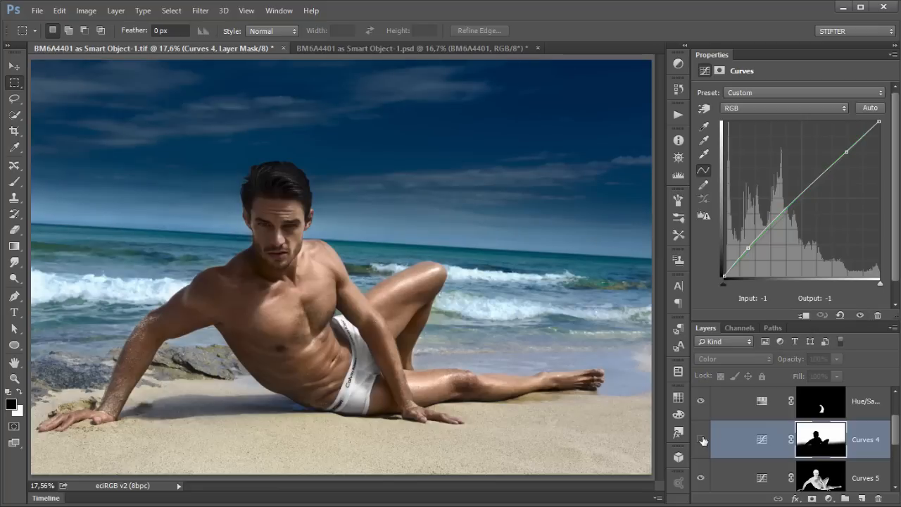
left_click(702, 440)
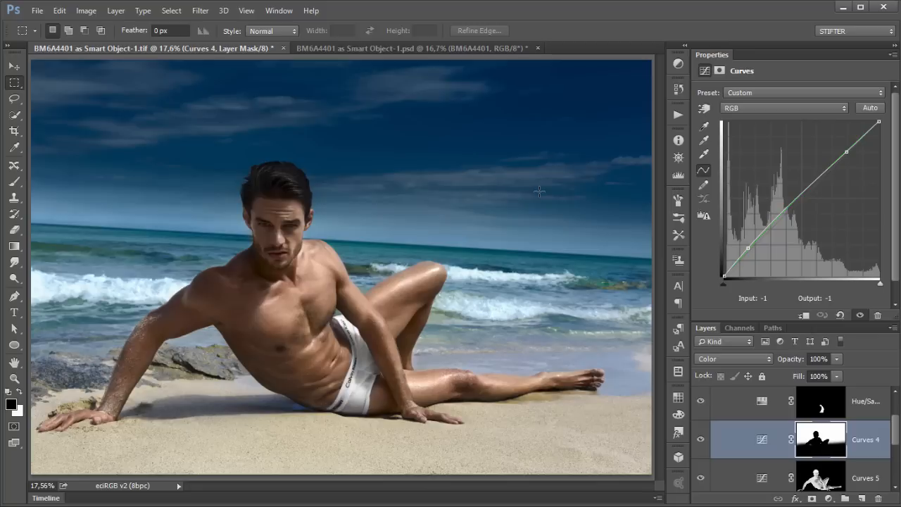
left_click(736, 358)
left_click(733, 372)
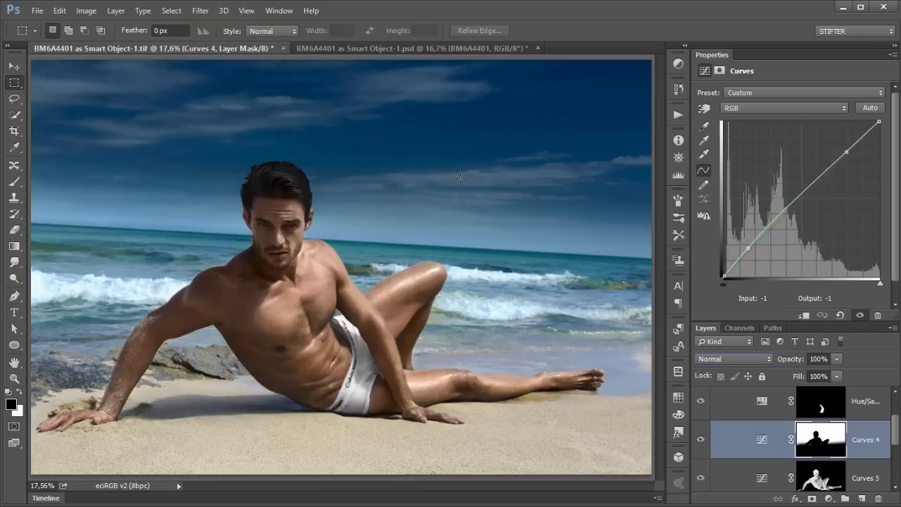
Step: Toggle the Curves 4 layer off and on to judge its effect
left_click(698, 443)
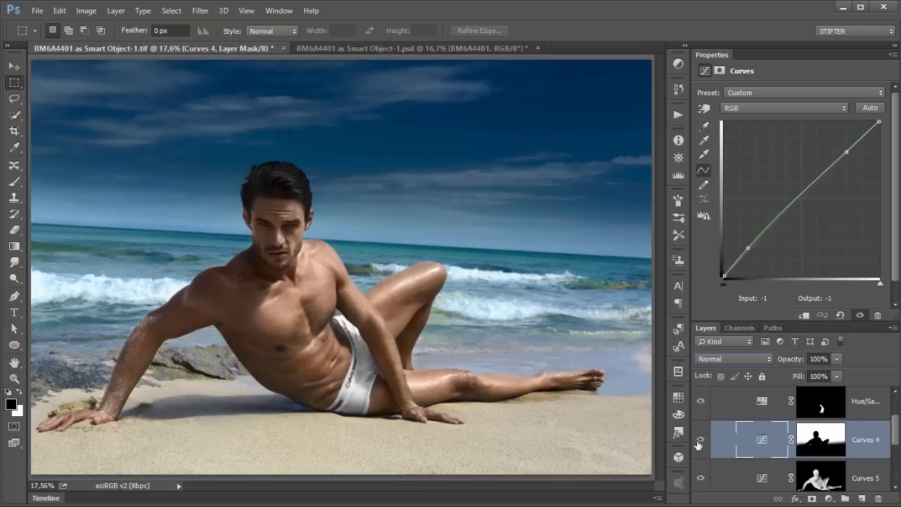
left_click(702, 440)
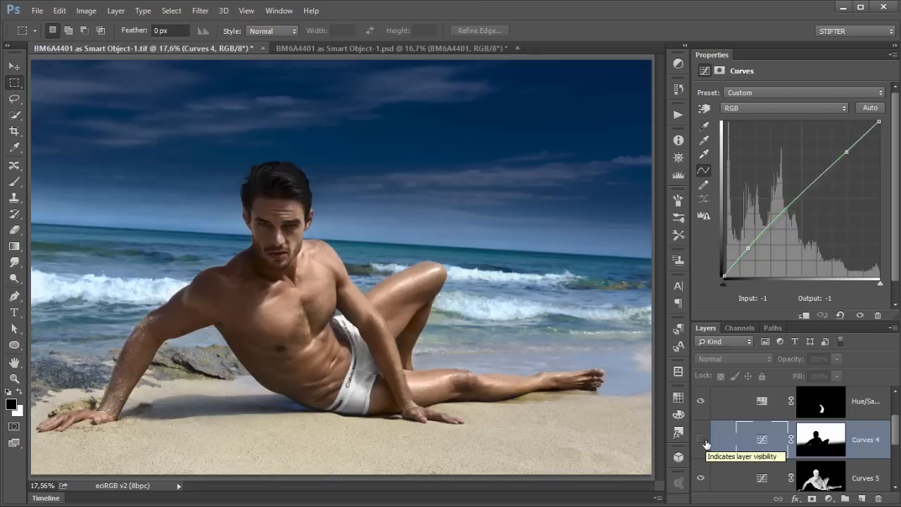
left_click(700, 441)
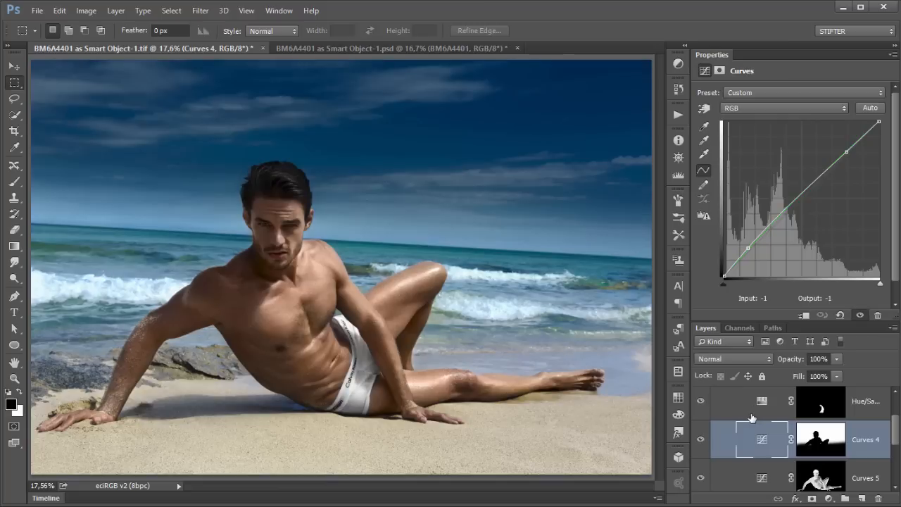
left_click_drag(894, 426, 894, 424)
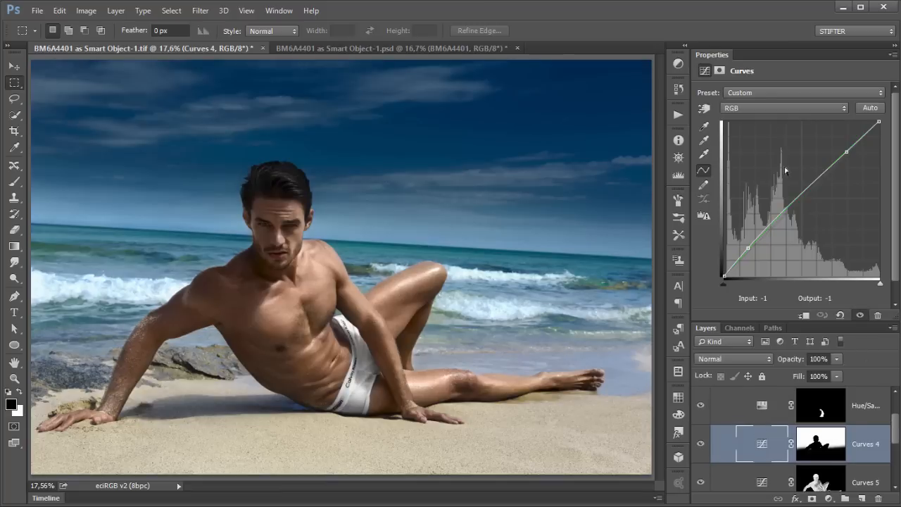
Step: Collapse the Properties panel and the ColorCorrection group, then hide the ColorCorrection and Retouching groups
double_click(704, 58)
left_click(711, 135)
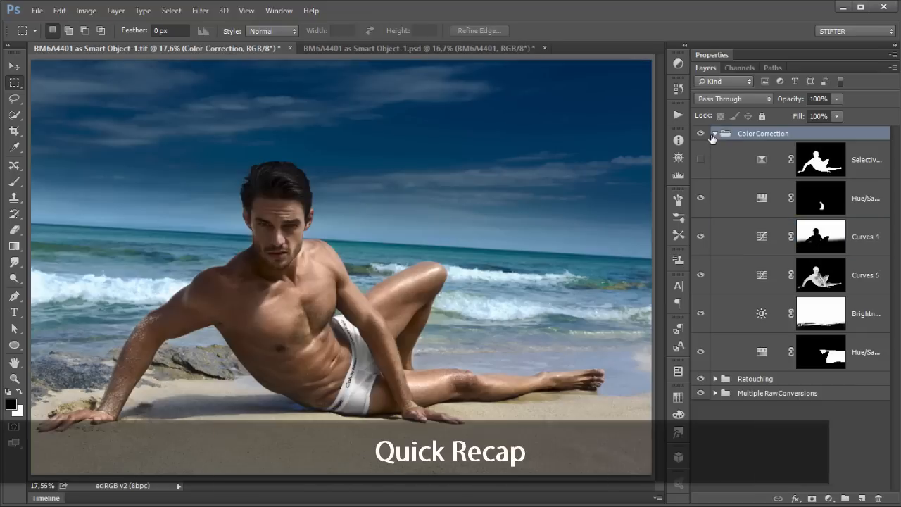
left_click(715, 134)
left_click(701, 133)
left_click(700, 148)
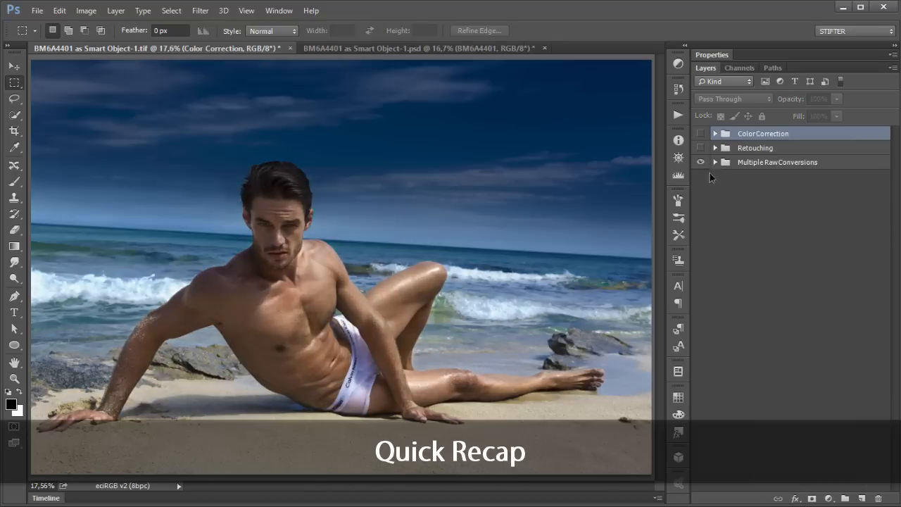
Step: Expand Multiple RawConversions, view the Shadows conversion alone, then show Midtones and Highlights again and collapse the group
left_click(716, 162)
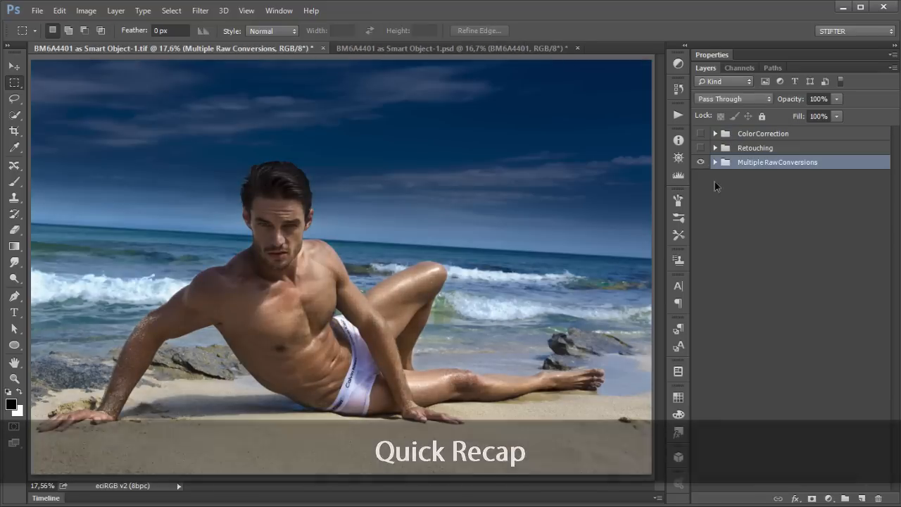
left_click(701, 197)
left_click(701, 250)
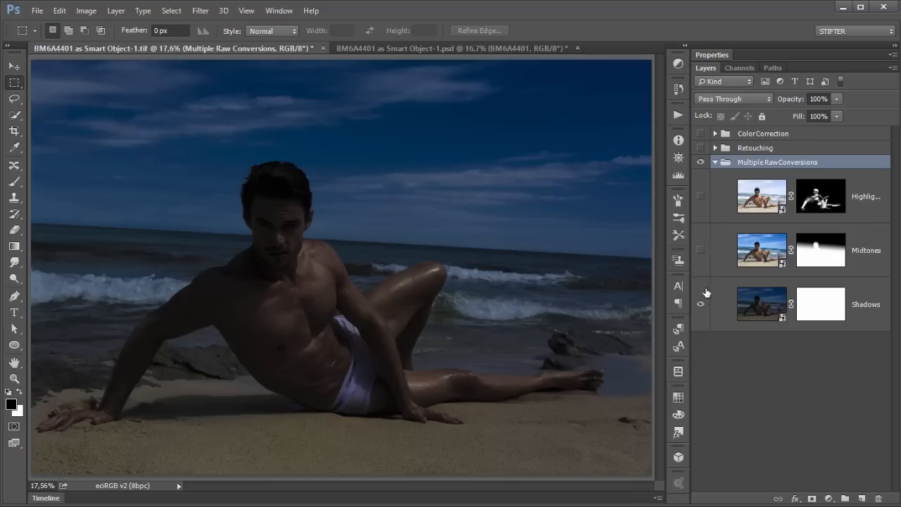
left_click(746, 299)
left_click(701, 253)
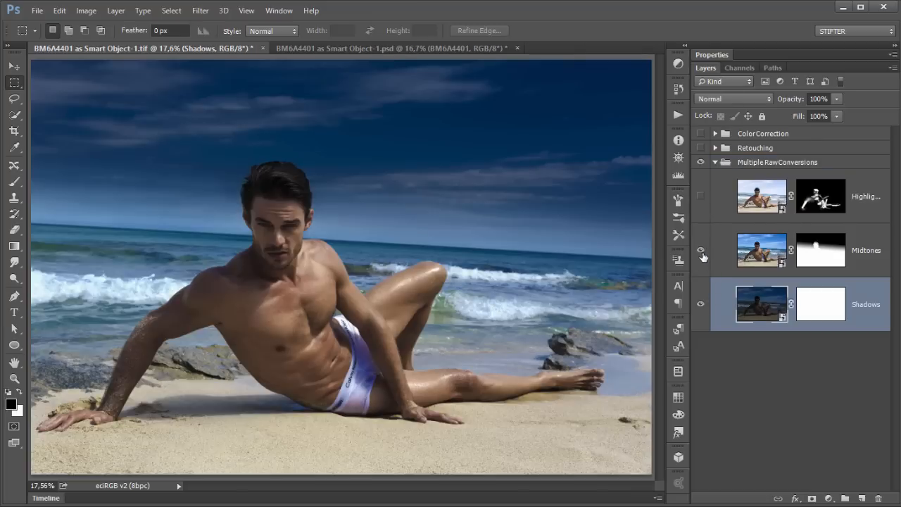
left_click(700, 196)
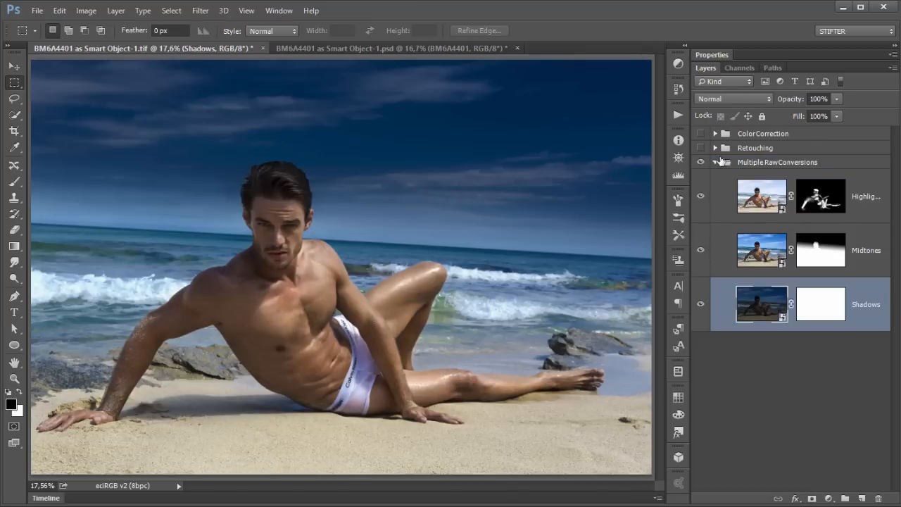
left_click(715, 163)
Step: Expand the Retouching group, toggle it off and on repeatedly, collapse it, and show the ColorCorrection group again
left_click(715, 147)
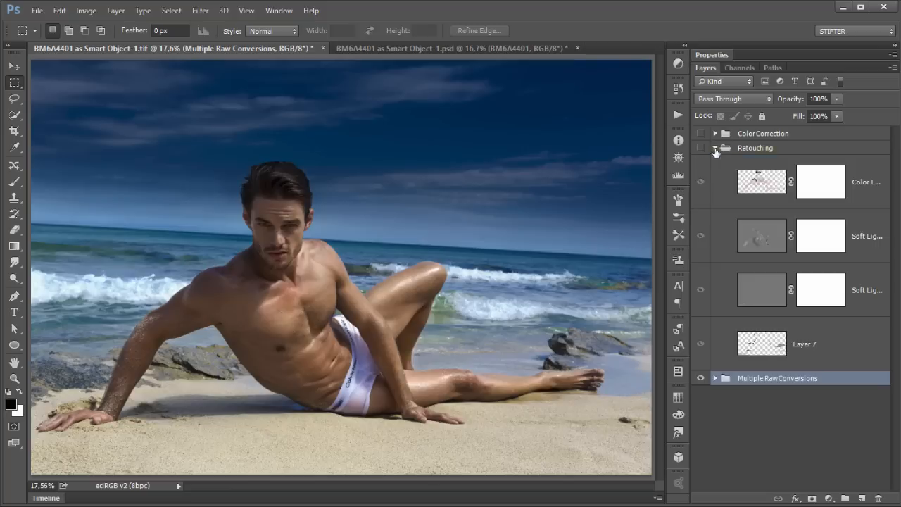
left_click(700, 151)
left_click(700, 151)
left_click(701, 150)
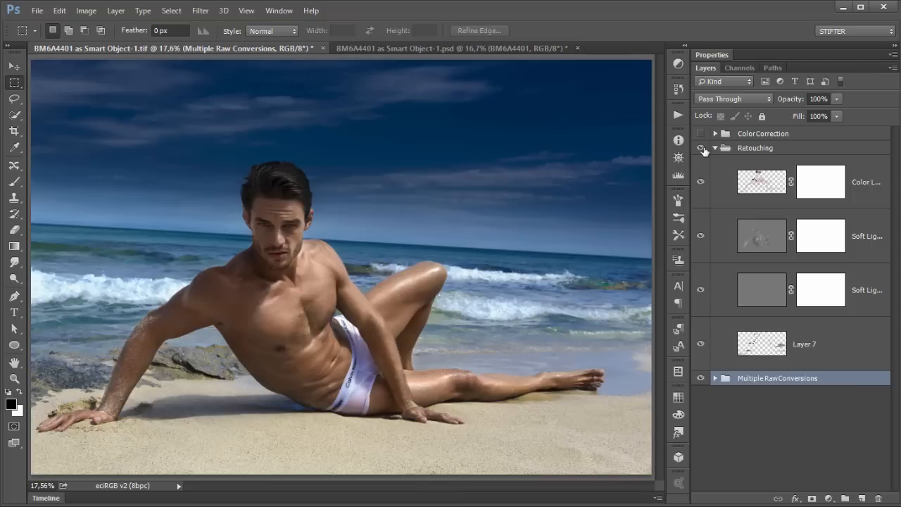
left_click(703, 150)
left_click(701, 149)
left_click(715, 147)
left_click(709, 136)
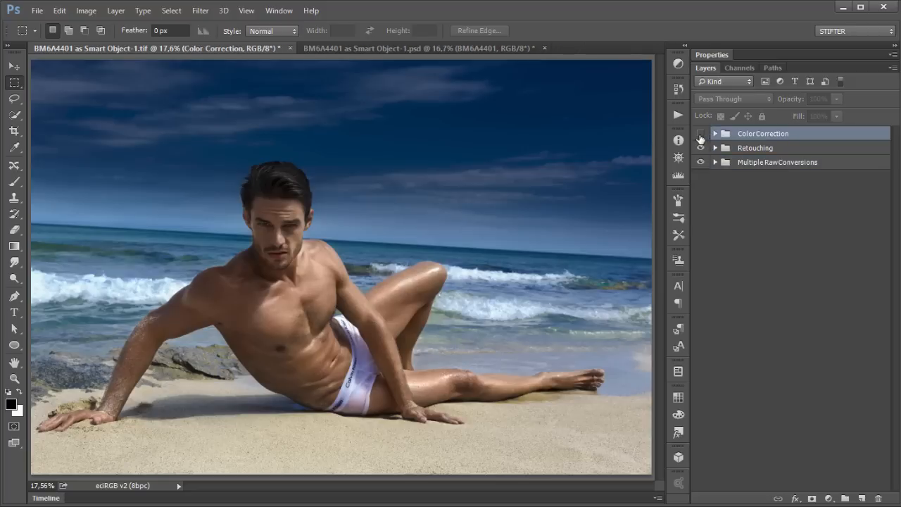
left_click(701, 134)
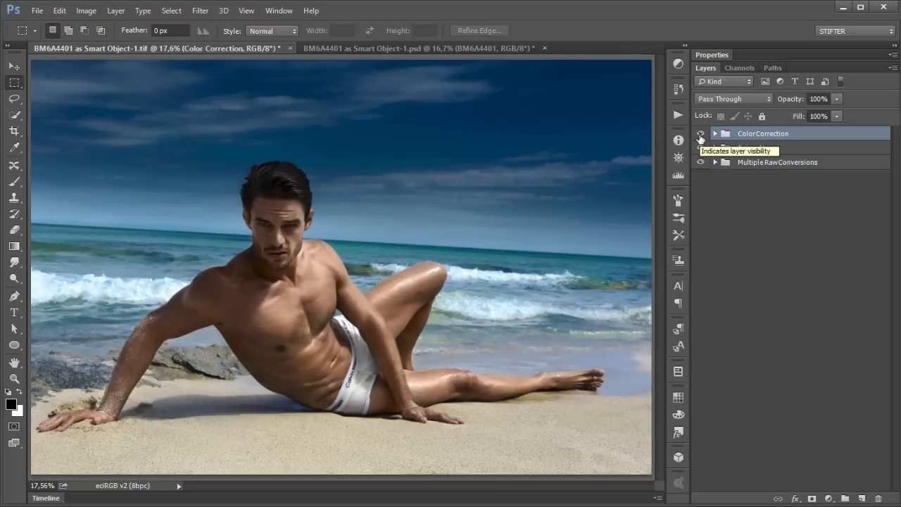
Step: Compare the finished image with the Gucci reference ad and select each layer group in turn
key("alt+Tab")
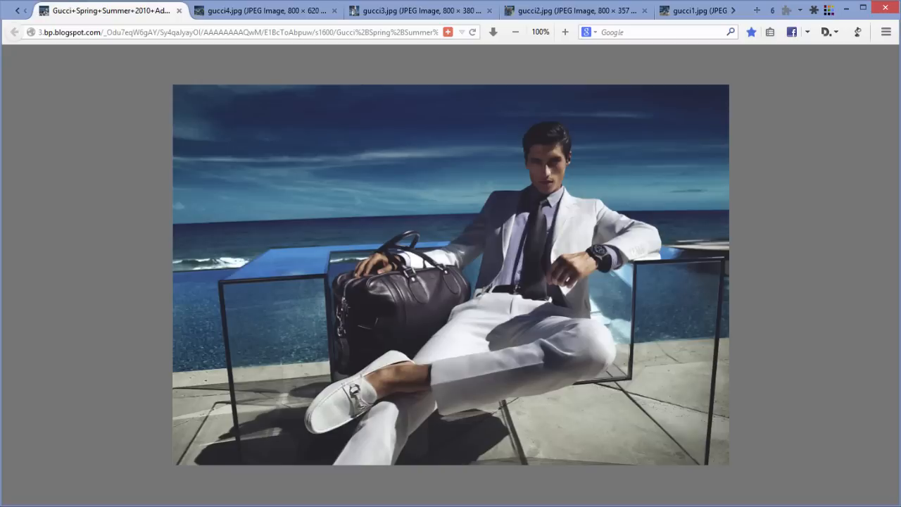
key("alt+Tab")
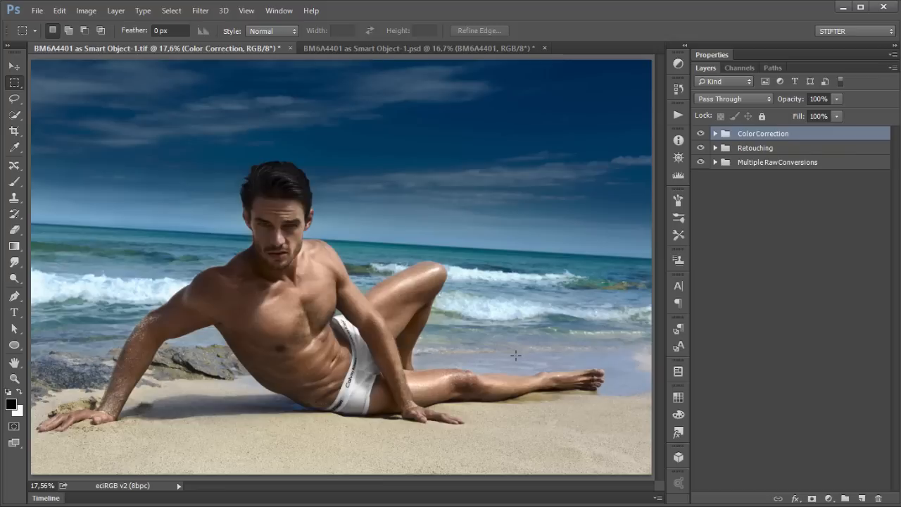
left_click(754, 163)
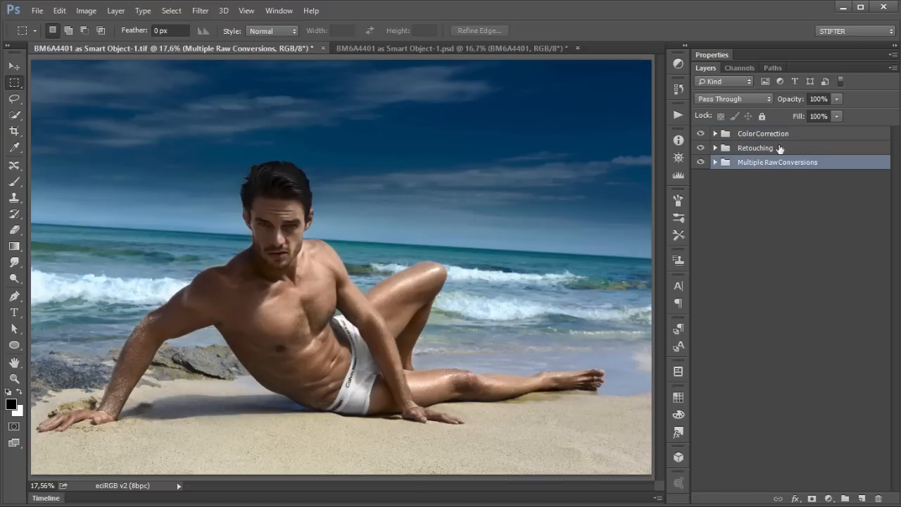
left_click(738, 150)
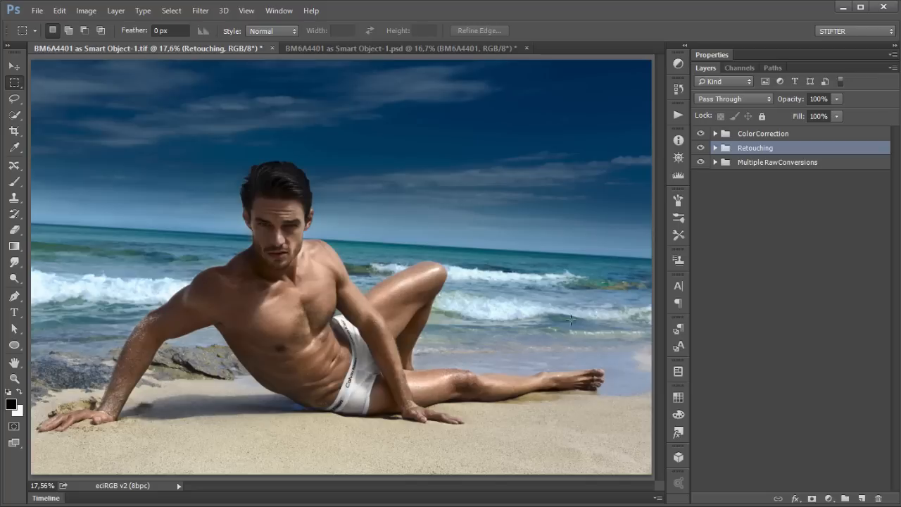
left_click(752, 134)
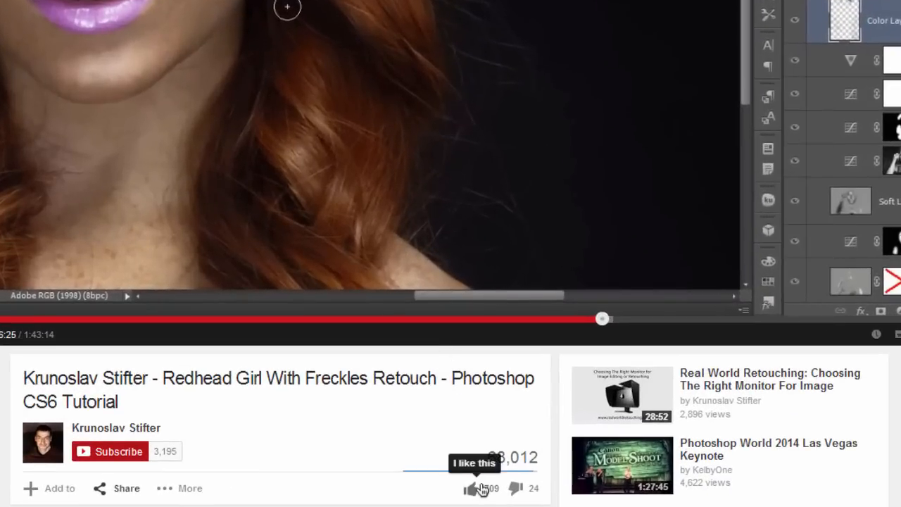
Step: Like the tutorial video in the browser and subscribe to its channel
left_click(480, 488)
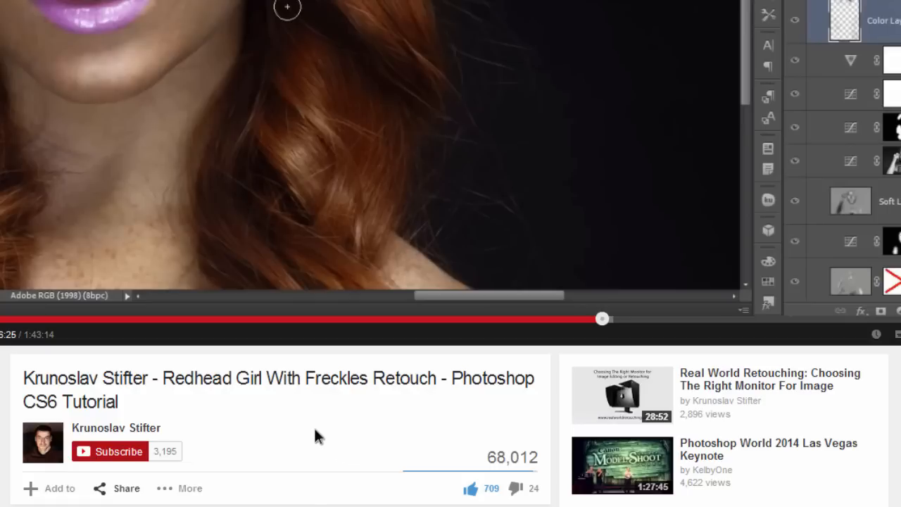
left_click(114, 454)
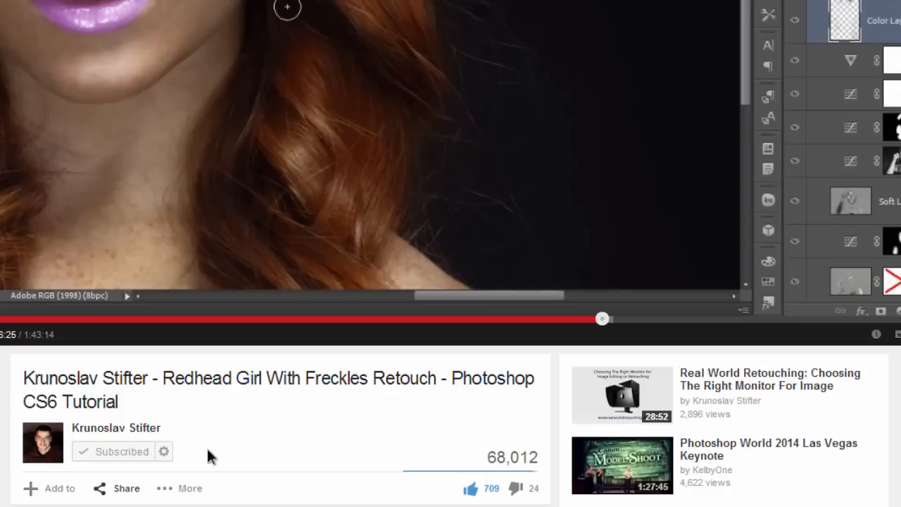
Step: Open the subscription preferences, enable Send me updates, and save
left_click(164, 453)
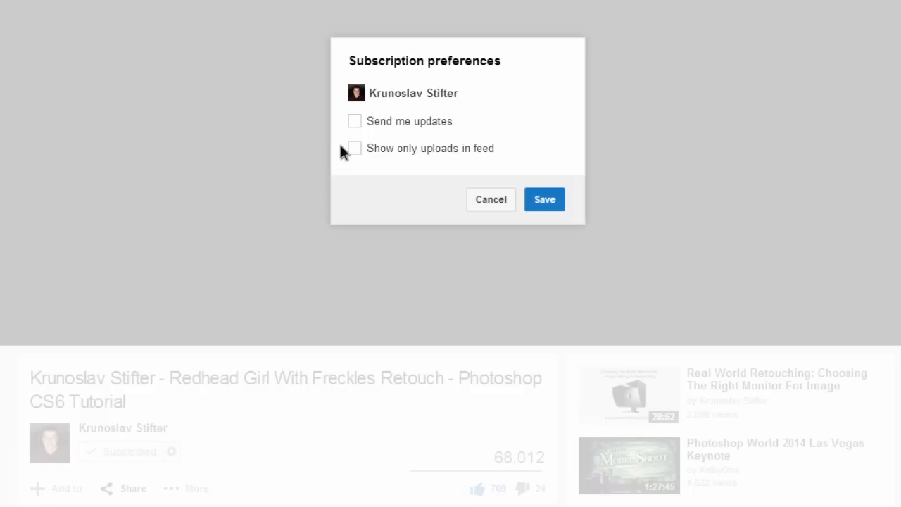
left_click(355, 122)
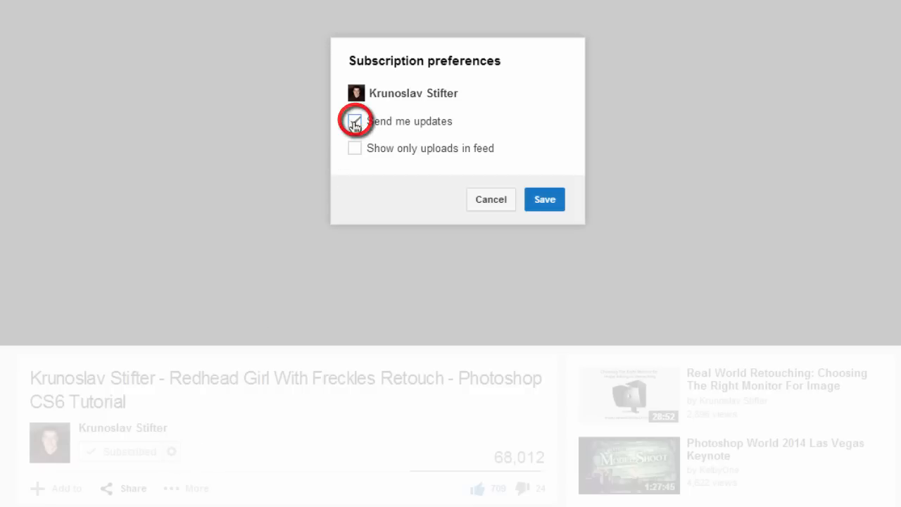
left_click(544, 202)
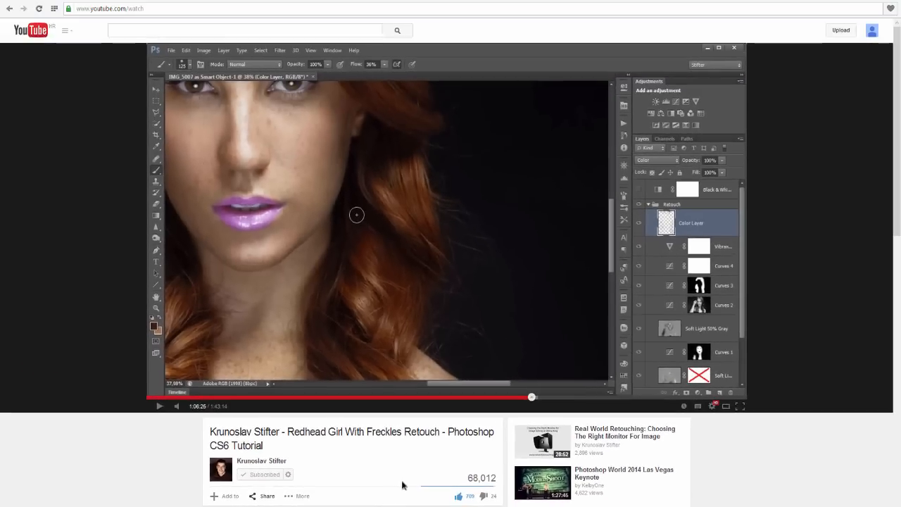